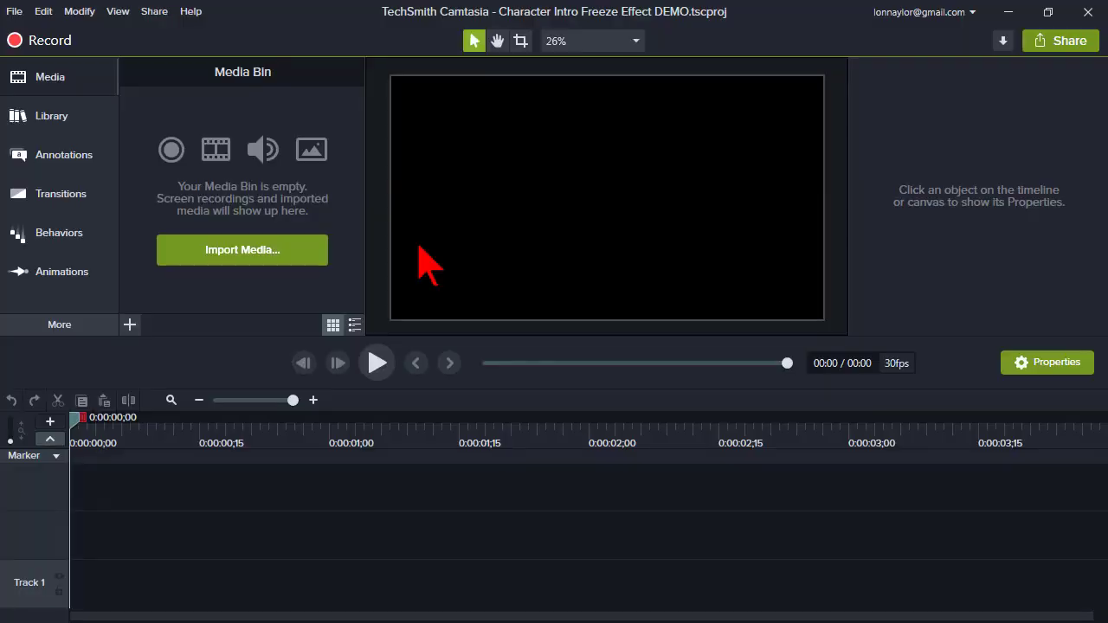
# Import the 'girl taking photos' video from the DEMO folder and drag it onto Track 1.
pyautogui.click(310, 246)
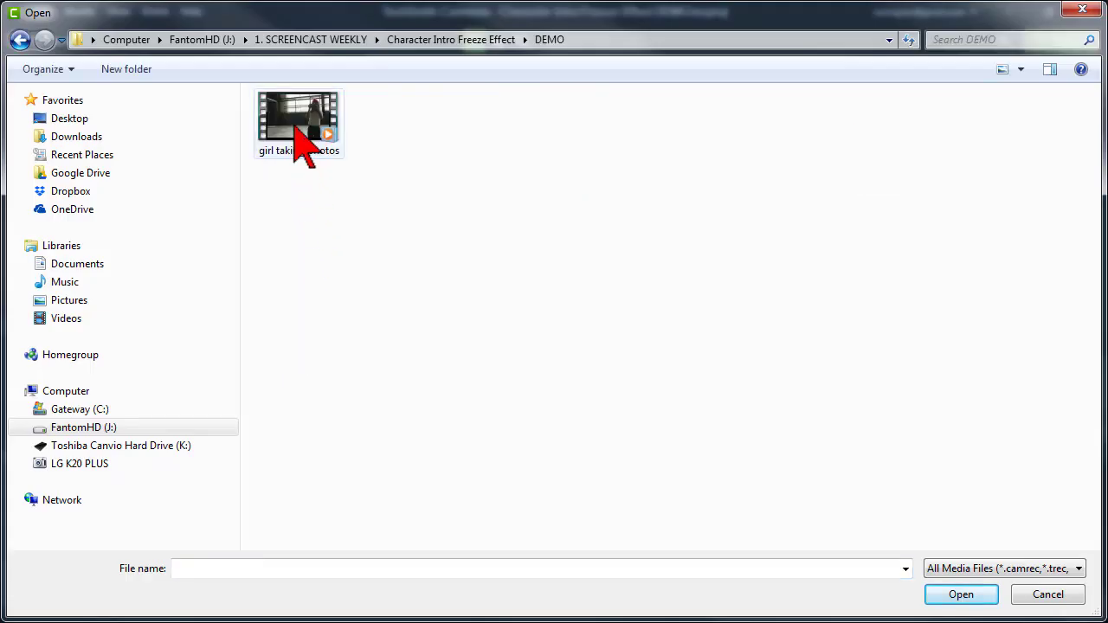
pyautogui.click(303, 130)
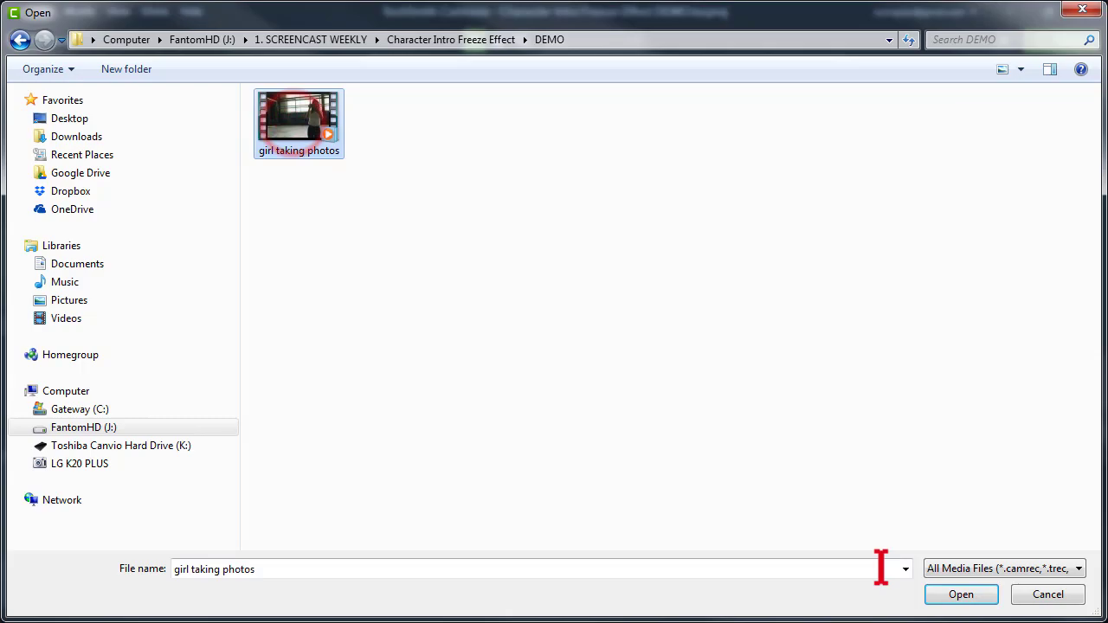
pyautogui.click(945, 595)
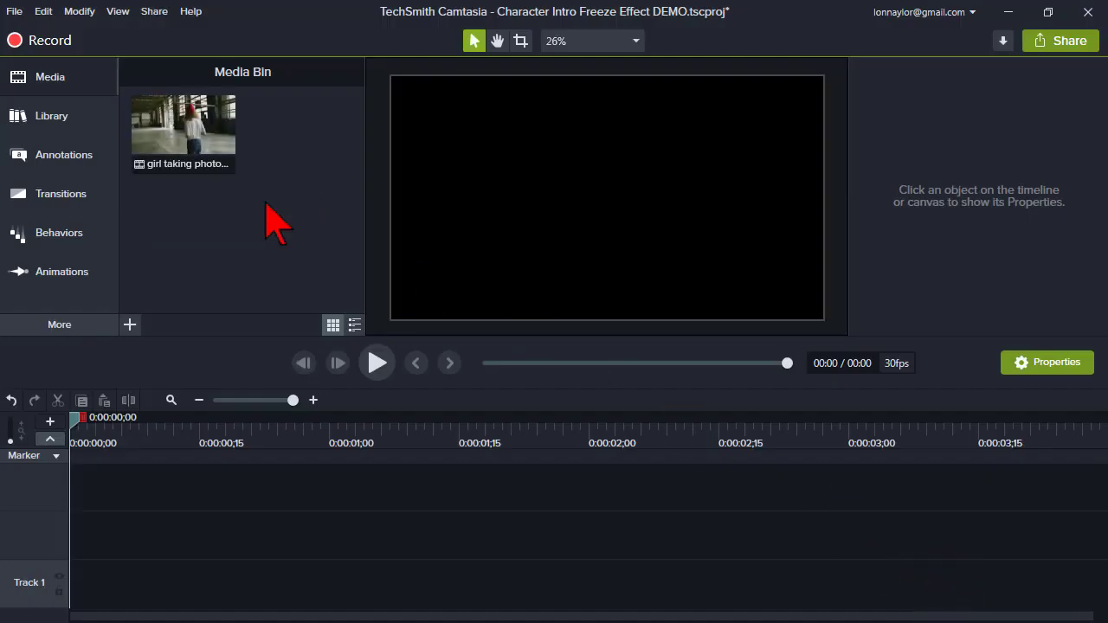
pyautogui.moveTo(229, 171); pyautogui.dragTo(81, 594)
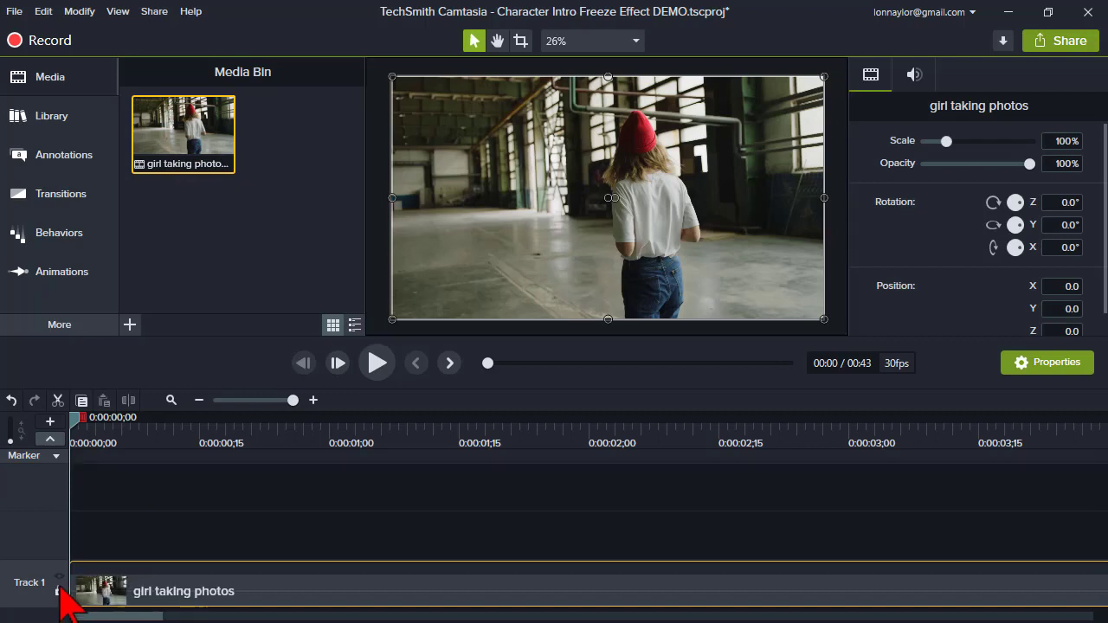
# Preview the clip to find the frame near 0:00:11 where the girl faces the camera.
pyautogui.click(377, 364)
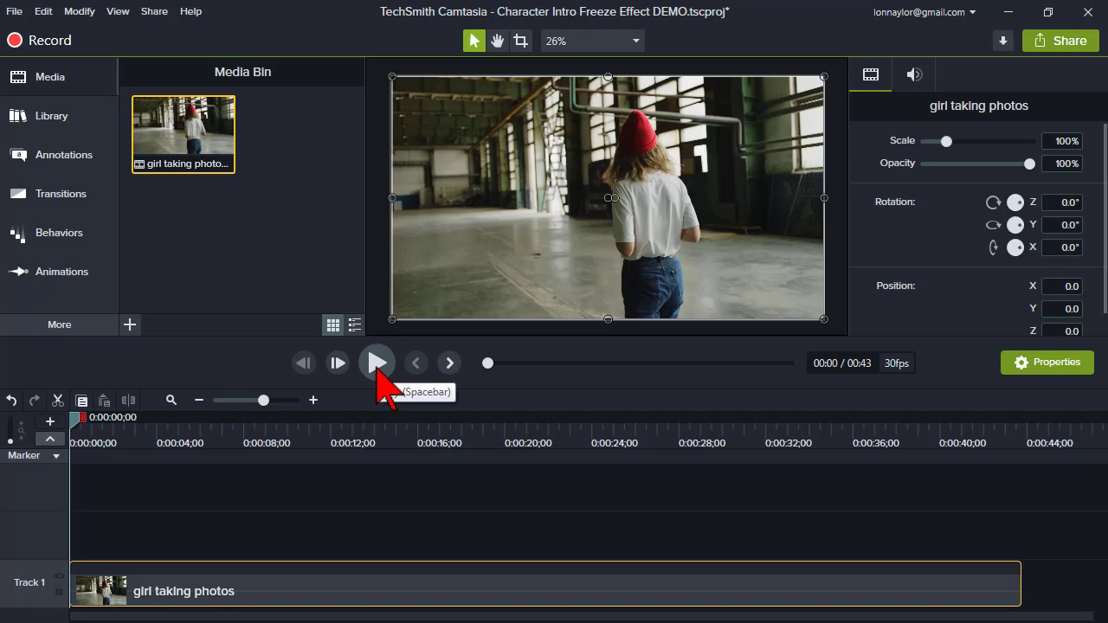
pyautogui.click(378, 364)
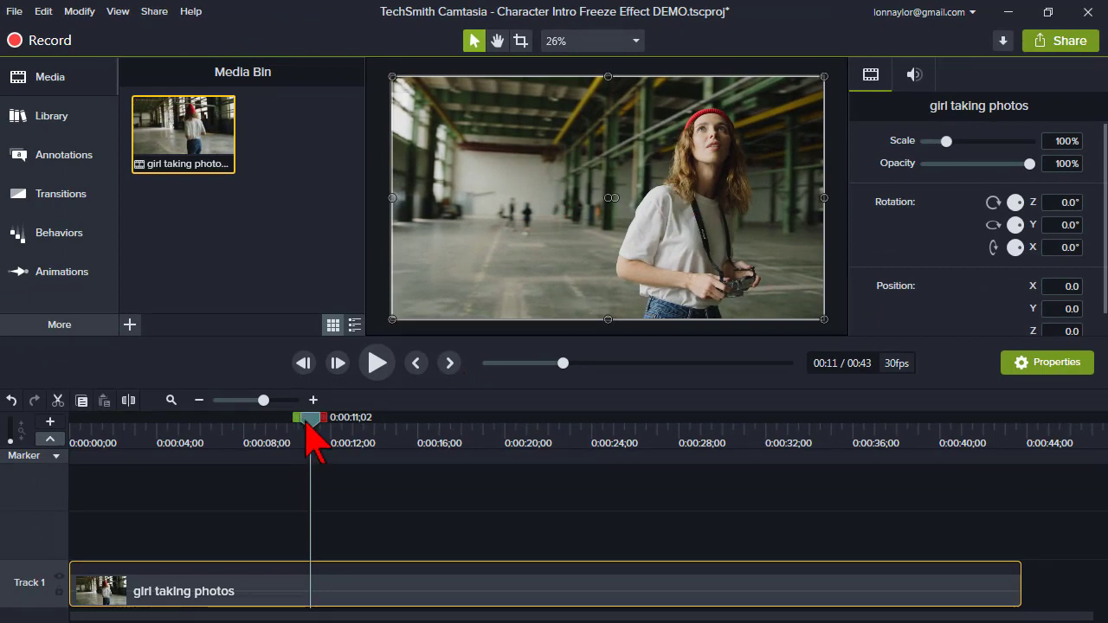
# Split the clip at 0:00:11;03.
pyautogui.moveTo(306, 424); pyautogui.dragTo(308, 423)
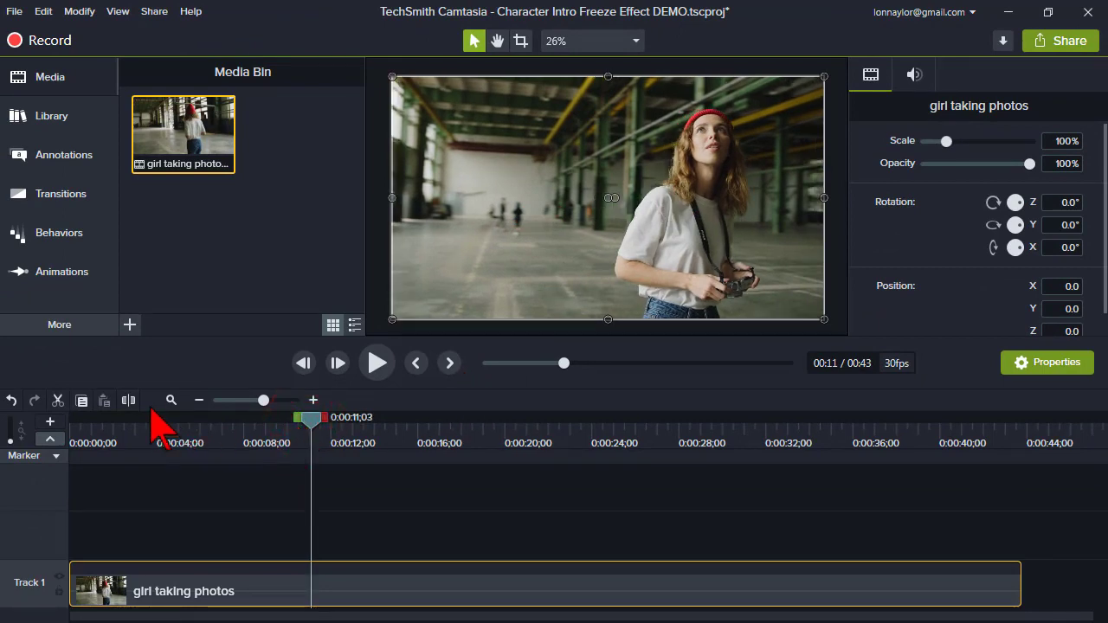
pyautogui.moveTo(285, 584); pyautogui.dragTo(265, 574)
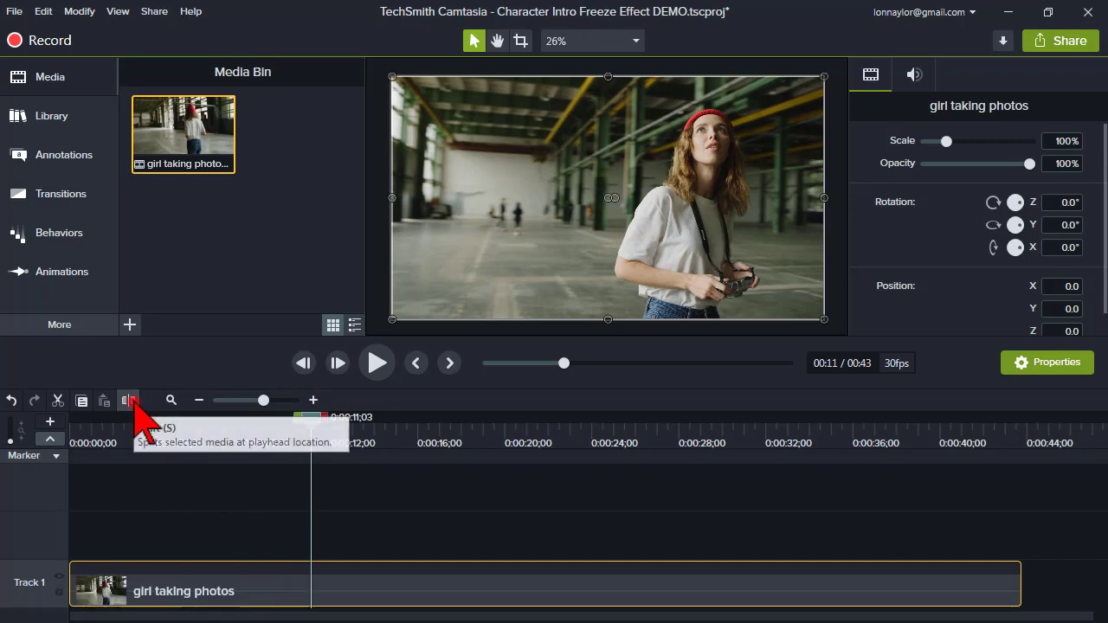
pyautogui.click(130, 401)
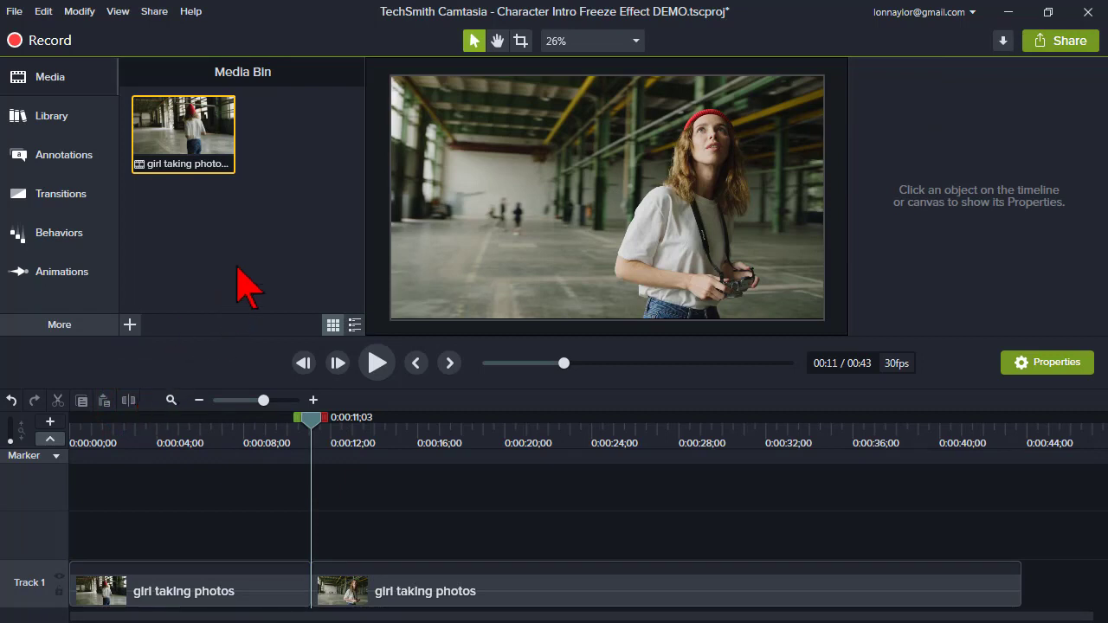
# Export the current frame as a PNG, importing it into the Media Bin.
pyautogui.click(158, 17)
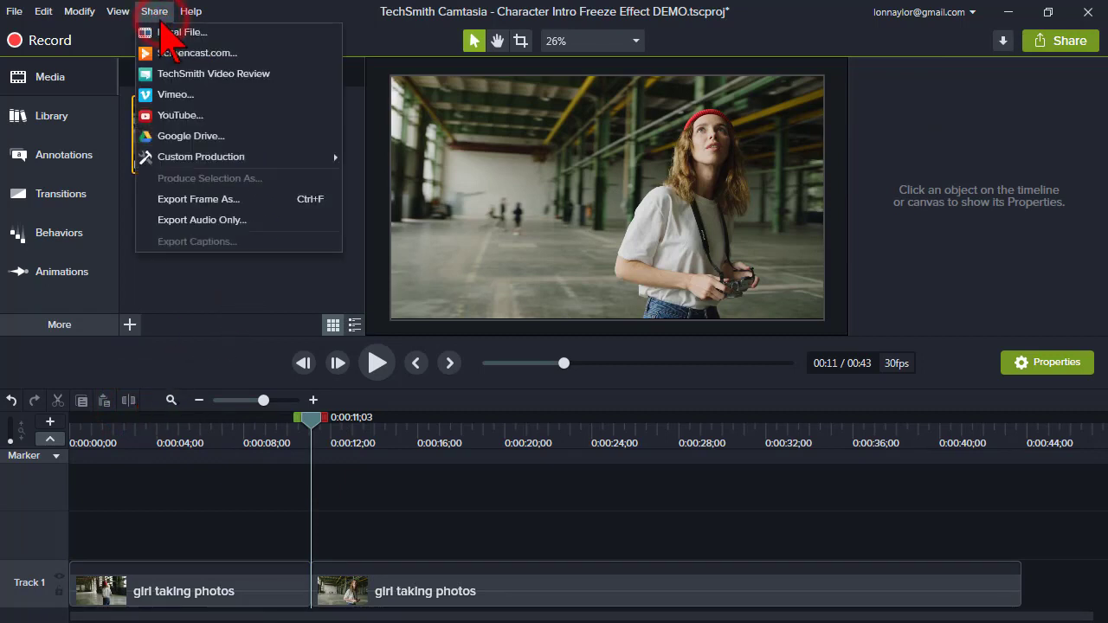
pyautogui.click(267, 199)
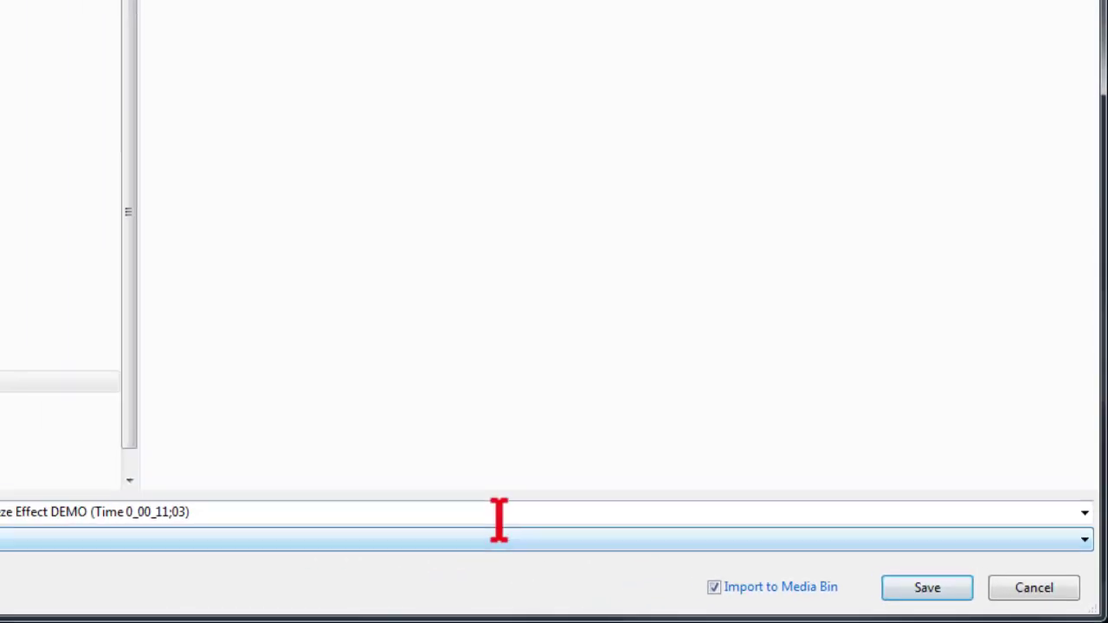
pyautogui.click(496, 518)
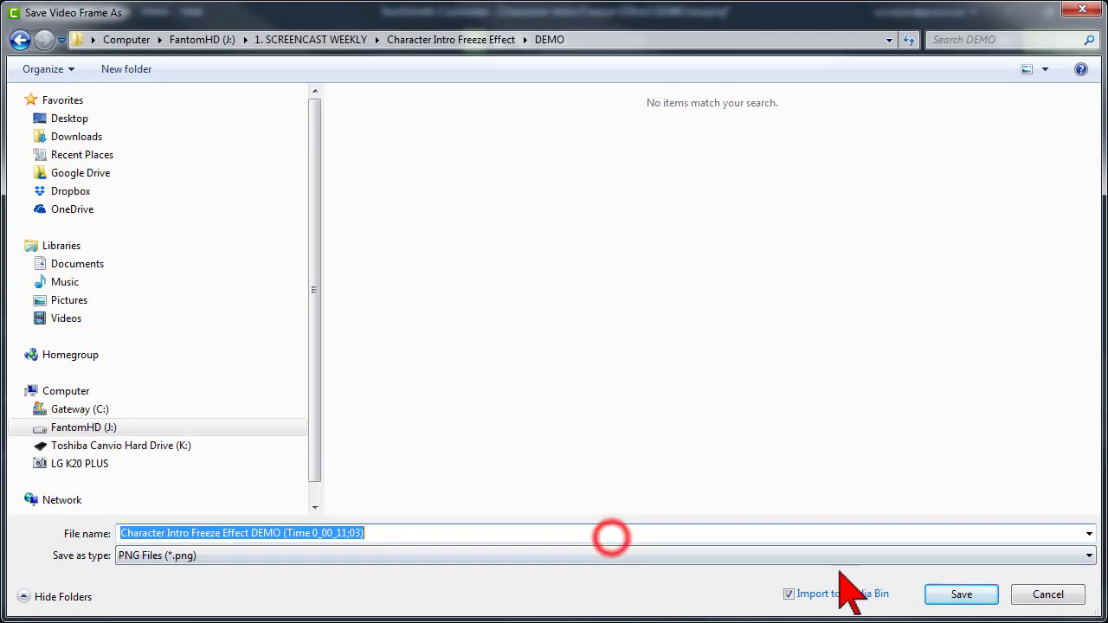
pyautogui.click(938, 599)
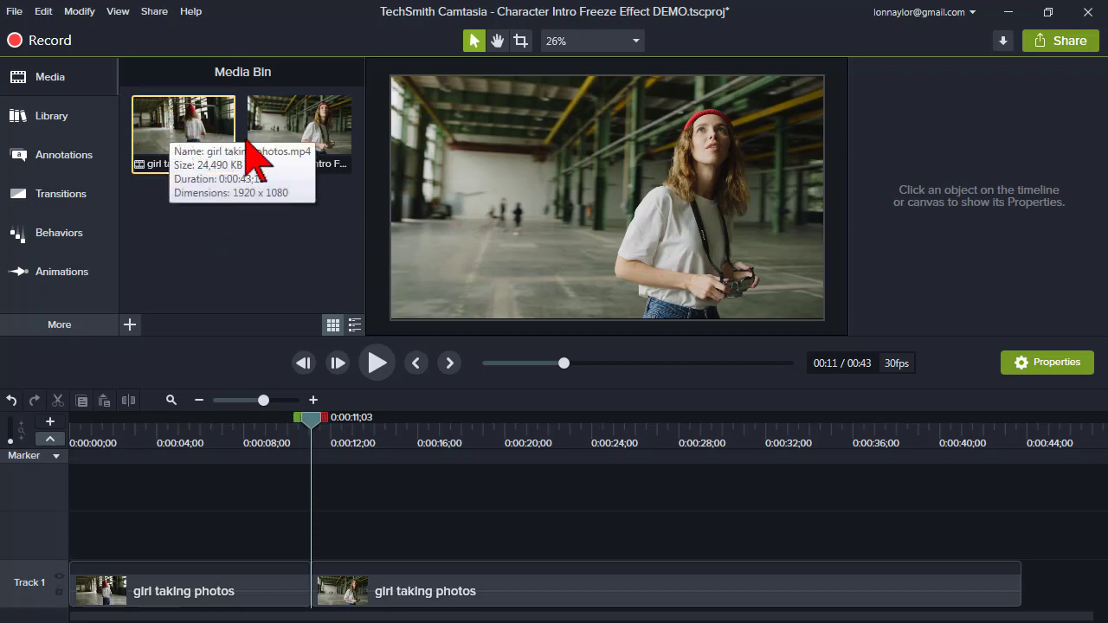
pyautogui.click(278, 130)
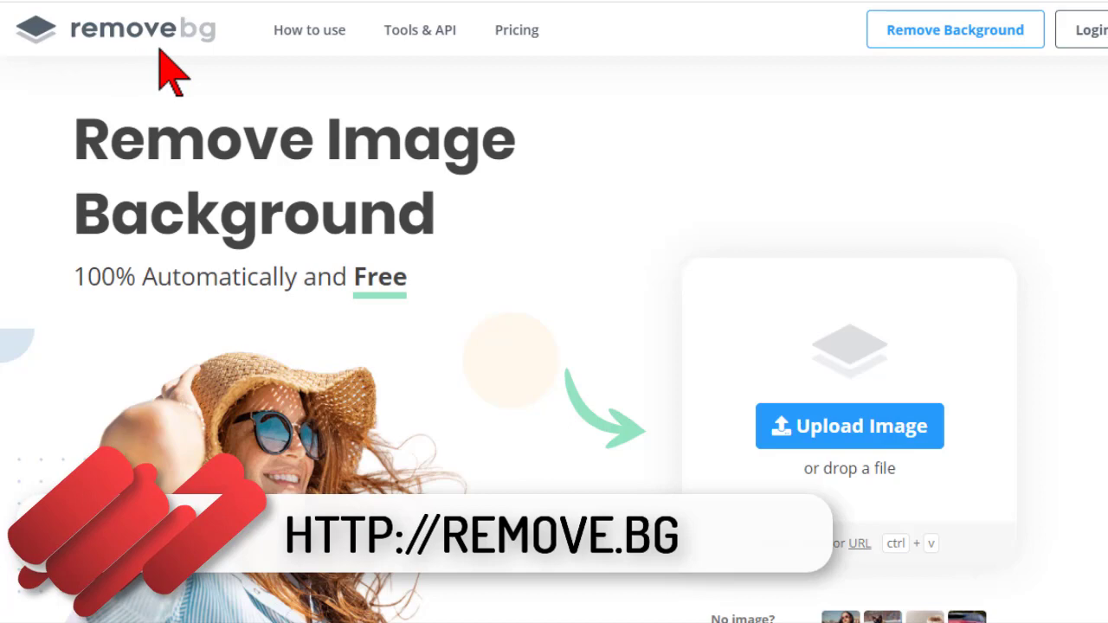
# Upload the exported frame PNG to remove.bg to strip its warehouse background.
pyautogui.click(849, 426)
pyautogui.moveTo(1082, 22); pyautogui.dragTo(874, 1)
pyautogui.moveTo(939, 108); pyautogui.dragTo(880, 437)
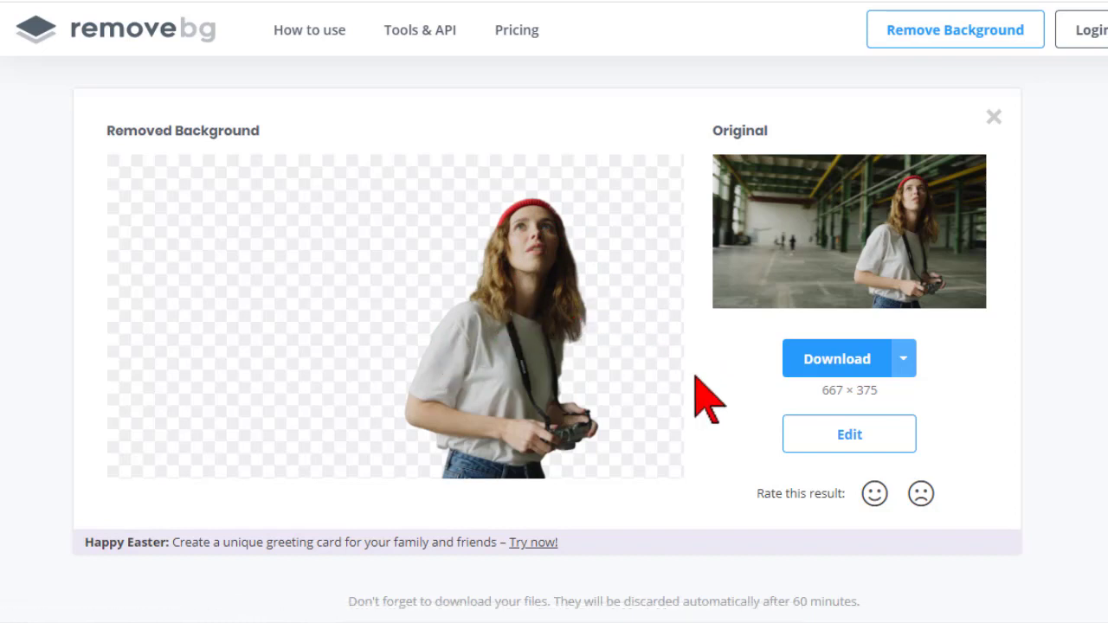
# Save the 667 × 375 preview cutout as the '-removebg-preview' PNG file.
pyautogui.click(902, 357)
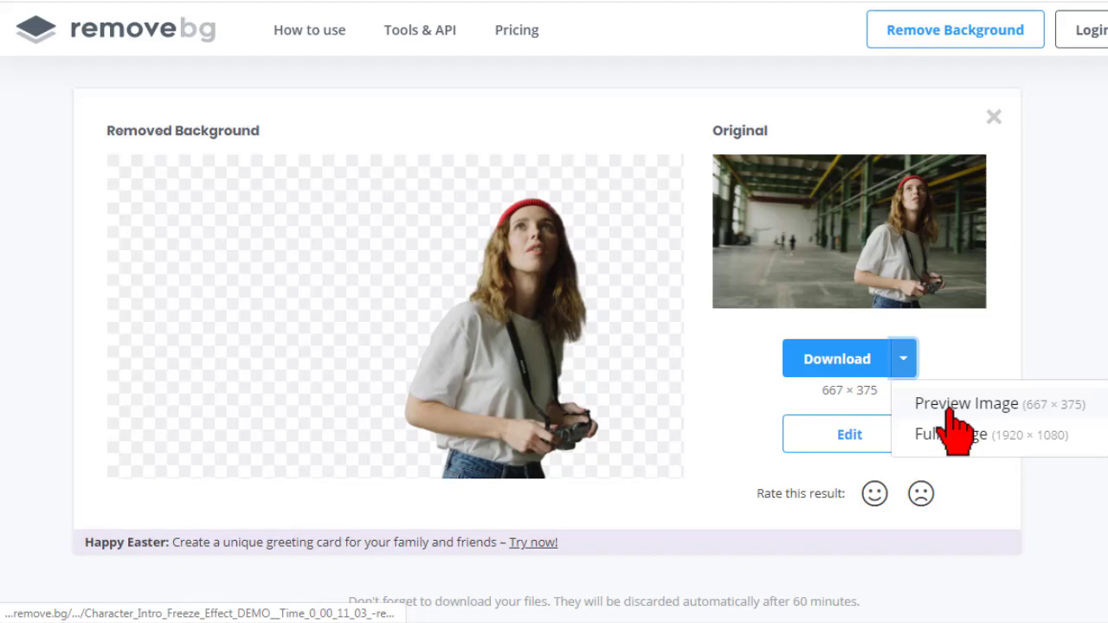
pyautogui.click(836, 359)
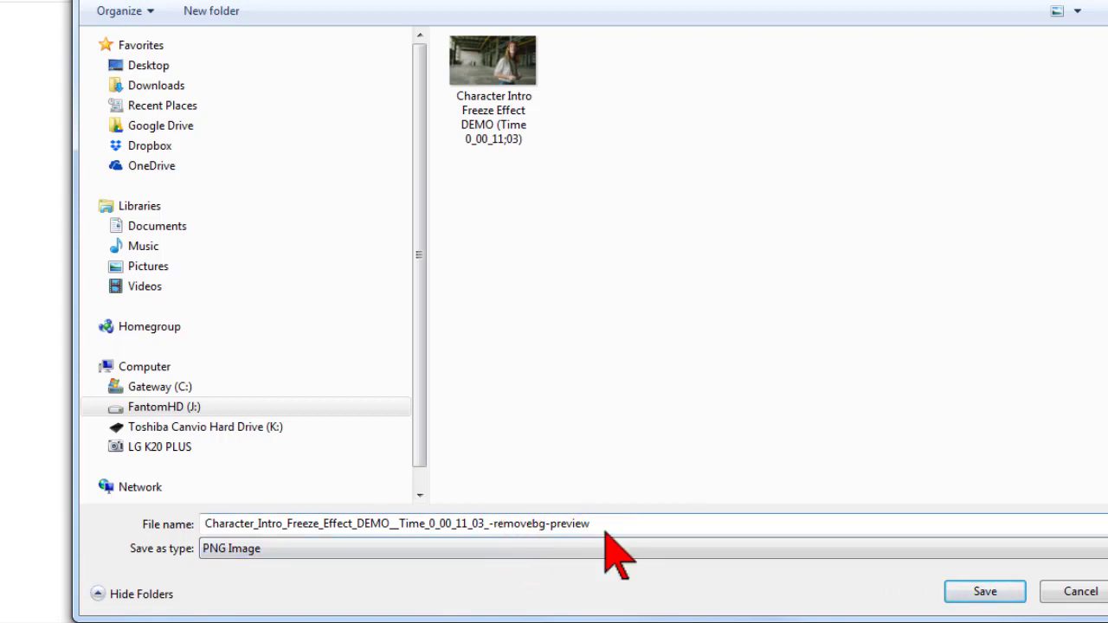
pyautogui.click(961, 596)
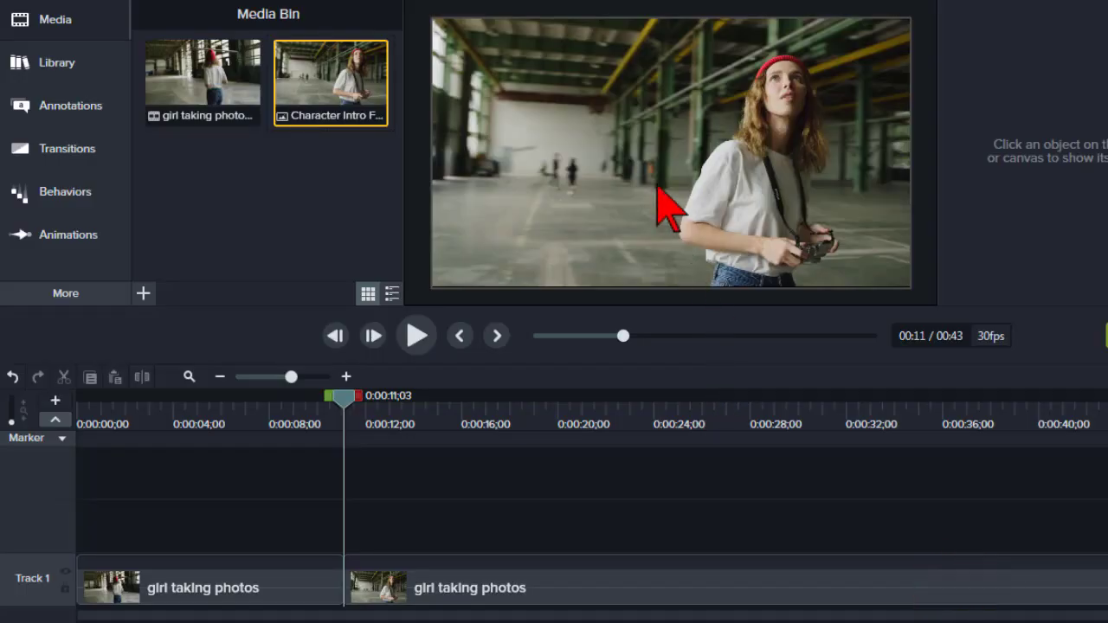
# Import the removebg-preview PNG and add it to Track 2 at the 0:00:11;03 playhead.
pyautogui.rightClick(296, 188)
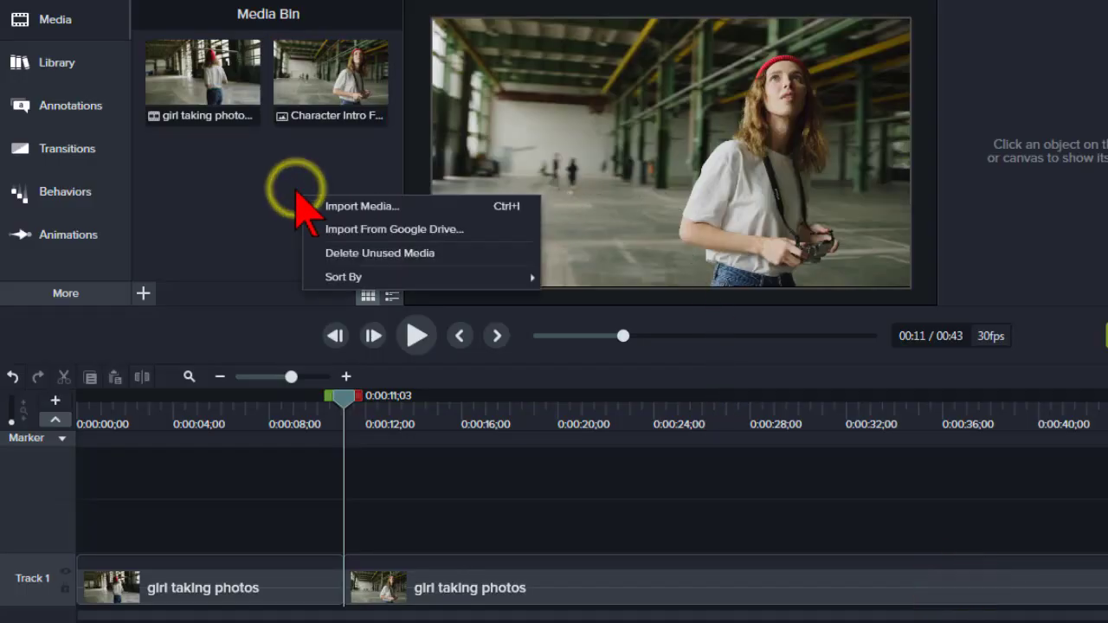
pyautogui.click(329, 208)
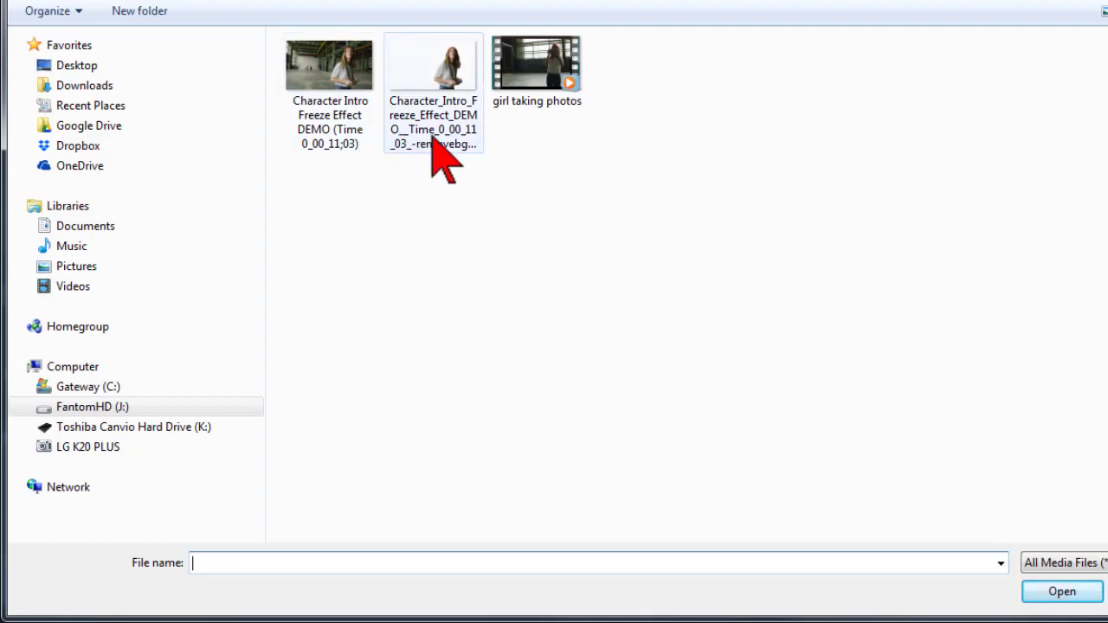
pyautogui.click(433, 139)
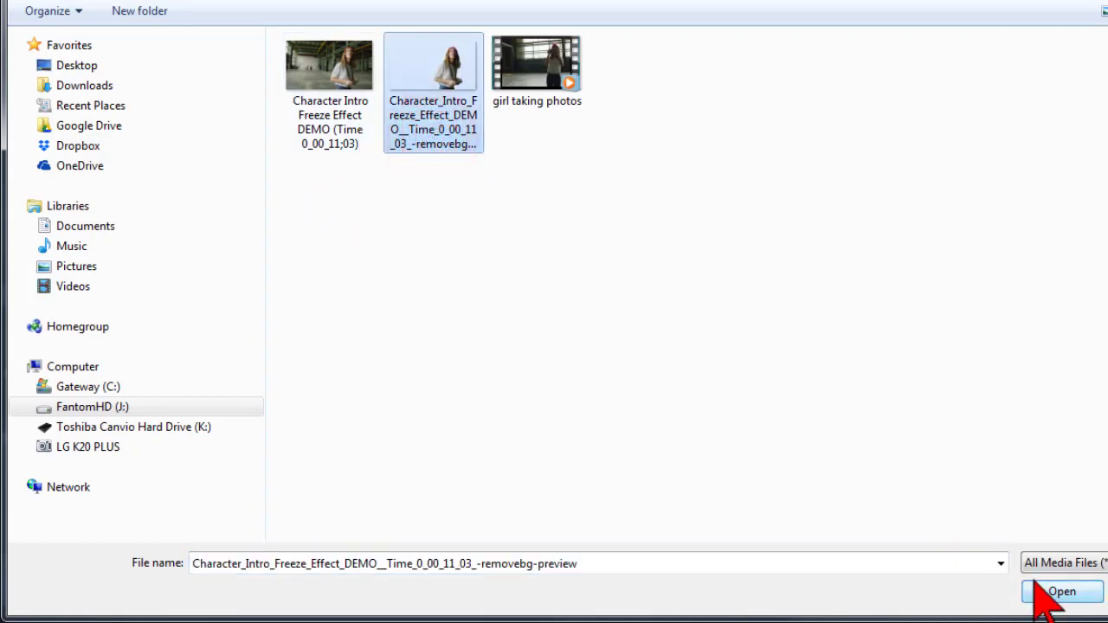
pyautogui.click(1046, 590)
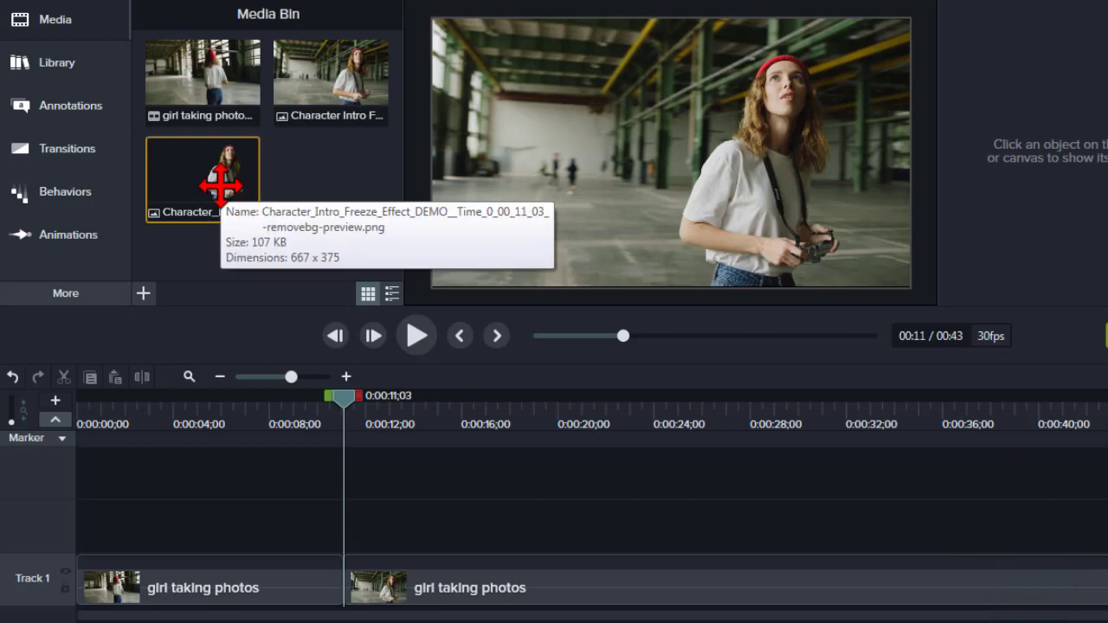
pyautogui.rightClick(228, 196)
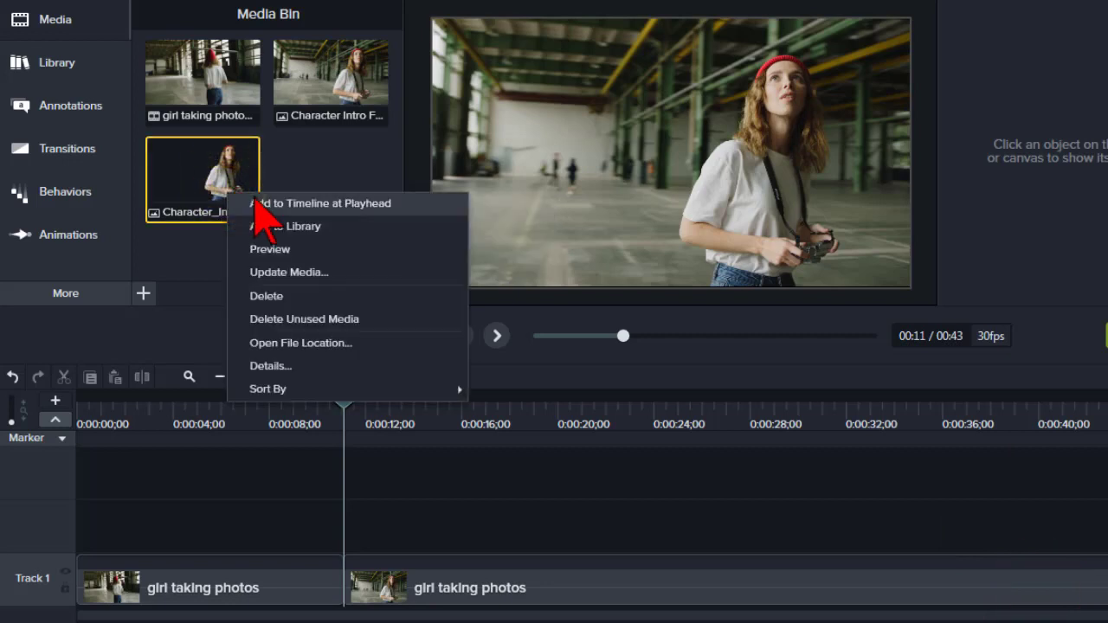
pyautogui.click(253, 202)
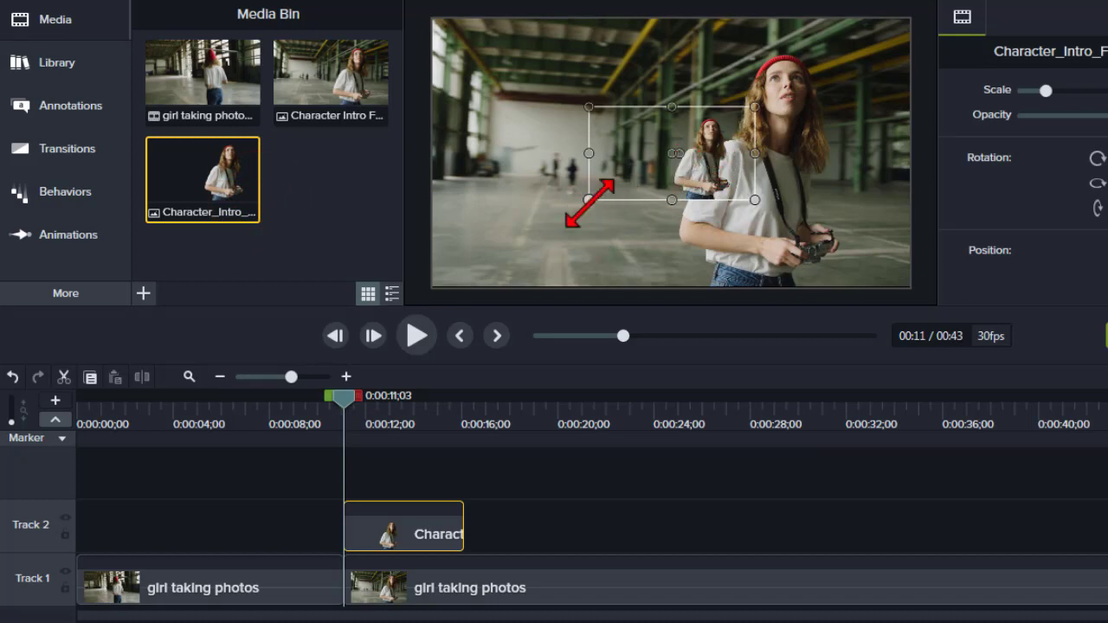
# Scale the cutout image to full canvas and snap it over the girl in the video.
pyautogui.moveTo(589, 202); pyautogui.dragTo(461, 287)
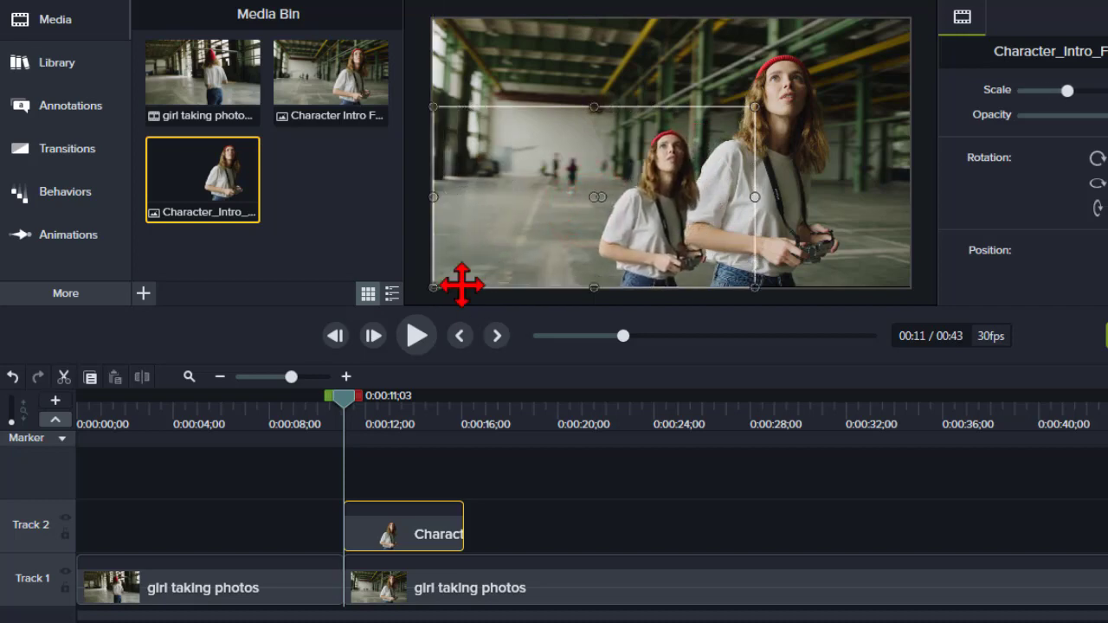
pyautogui.moveTo(755, 107); pyautogui.dragTo(848, 18)
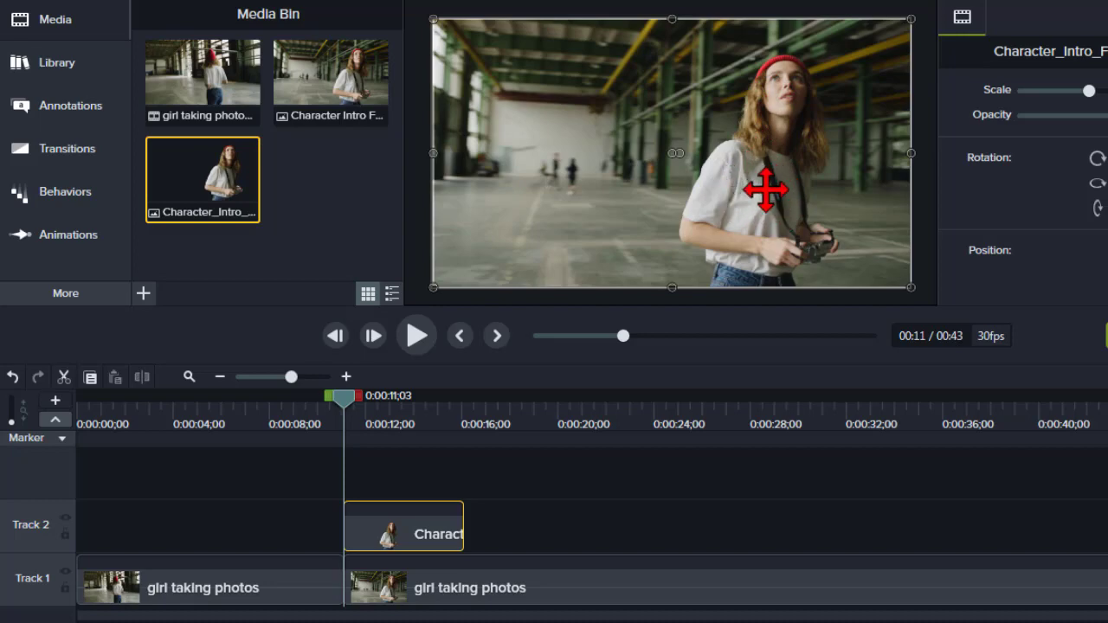
pyautogui.moveTo(765, 189)
pyautogui.mouseDown()
pyautogui.moveTo(724, 191)
pyautogui.moveTo(757, 191)
pyautogui.mouseUp()
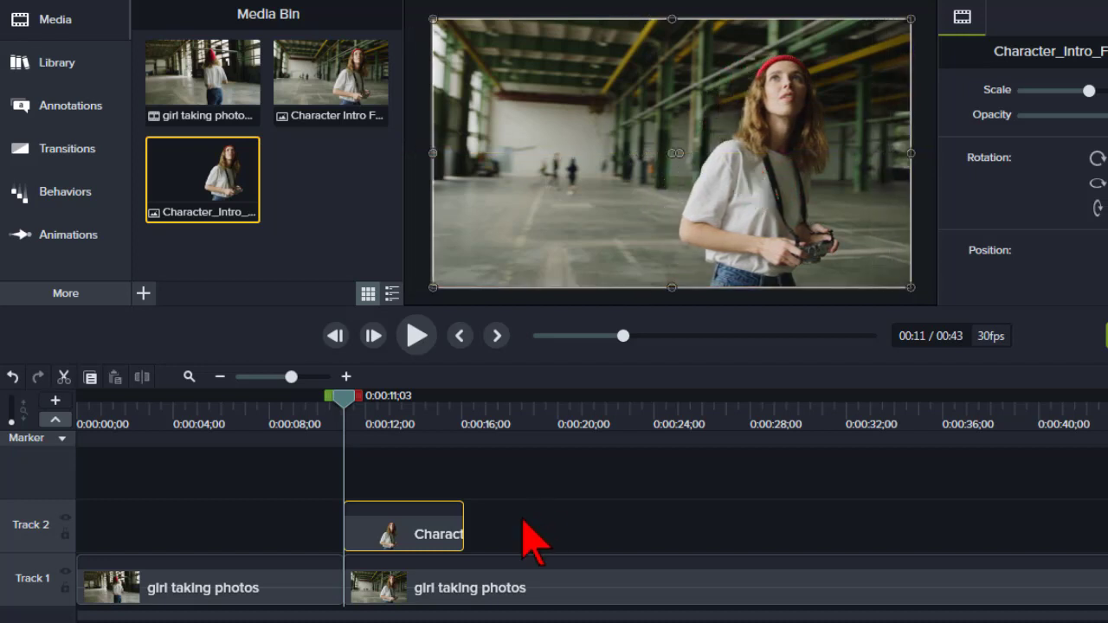
# Trim the Track 2 cutout clip to about 0:00:04;13 so it ends near 0:00:14.
pyautogui.moveTo(424, 534); pyautogui.dragTo(425, 534)
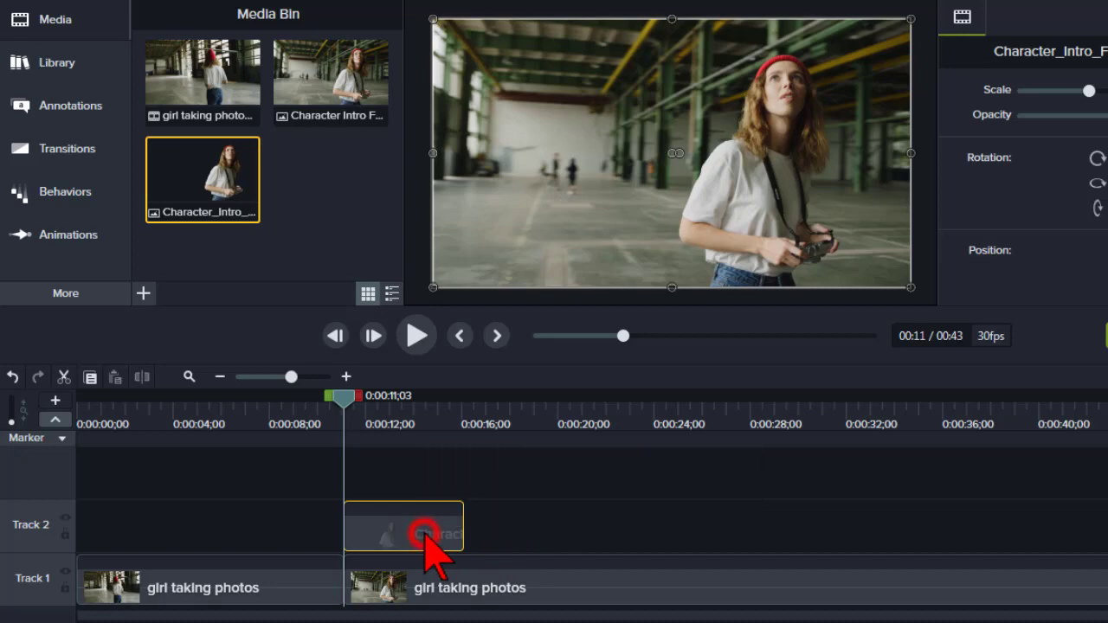
pyautogui.rightClick(424, 532)
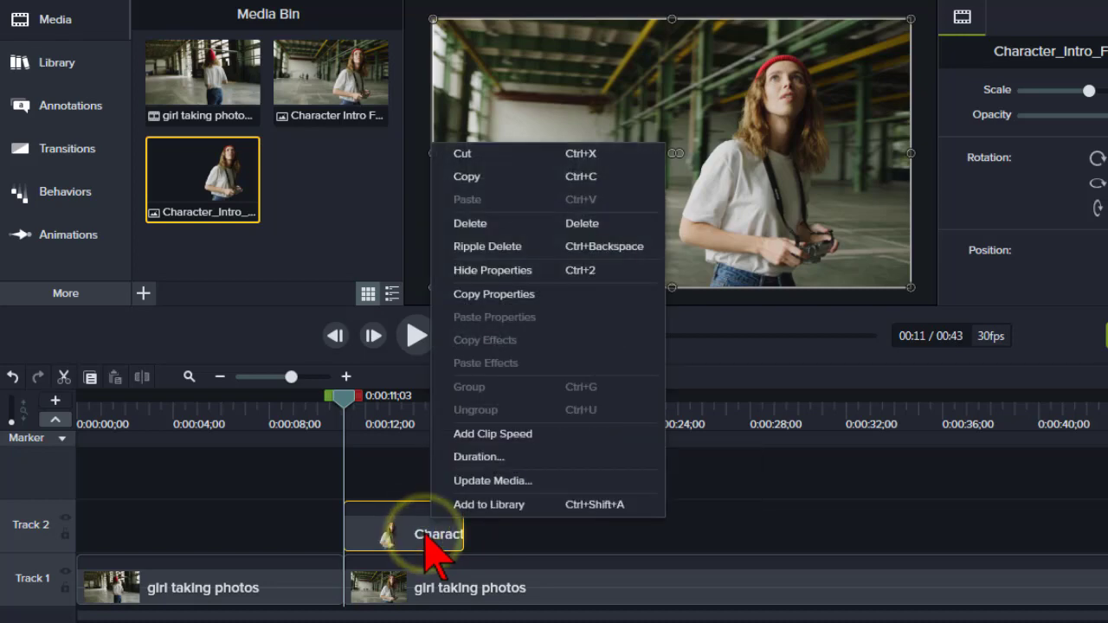
pyautogui.click(445, 457)
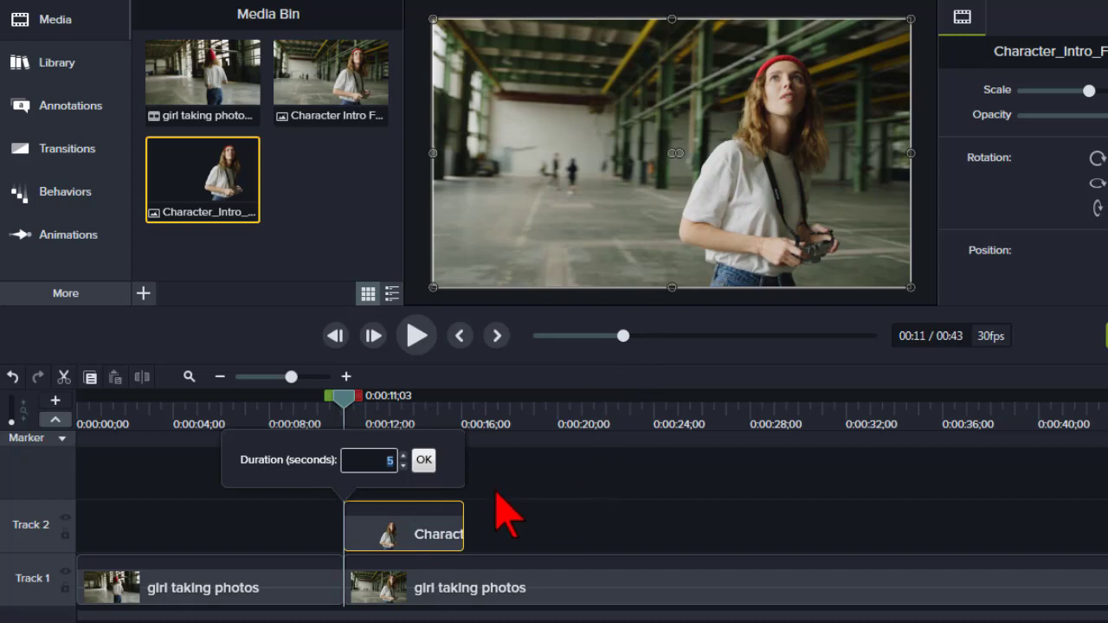
pyautogui.moveTo(461, 531)
pyautogui.mouseDown()
pyautogui.moveTo(510, 525)
pyautogui.moveTo(433, 524)
pyautogui.moveTo(448, 525)
pyautogui.mouseUp()
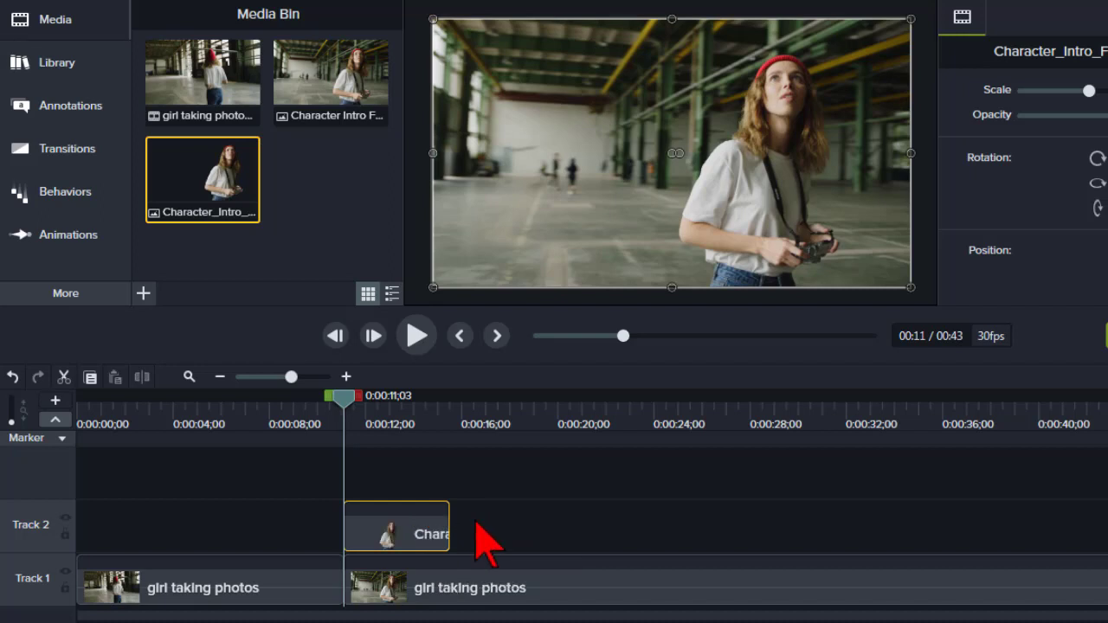
# Insert the Character Intro still frame on Track 1 at 0:00:11;03, close the gap, and preview.
pyautogui.click(428, 590)
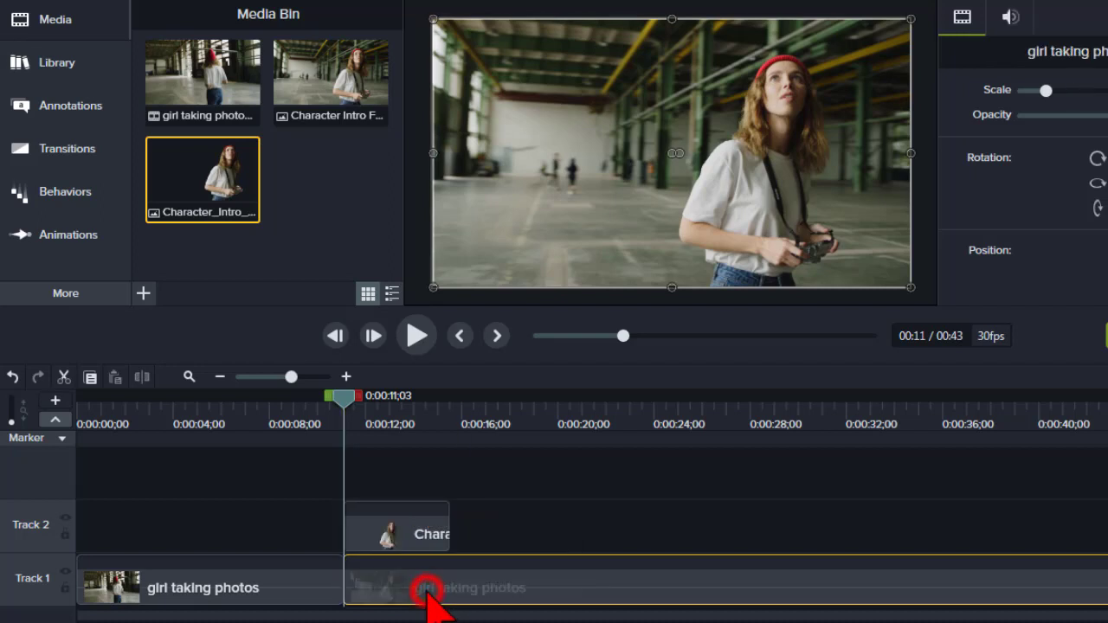
pyautogui.moveTo(428, 594); pyautogui.dragTo(507, 600)
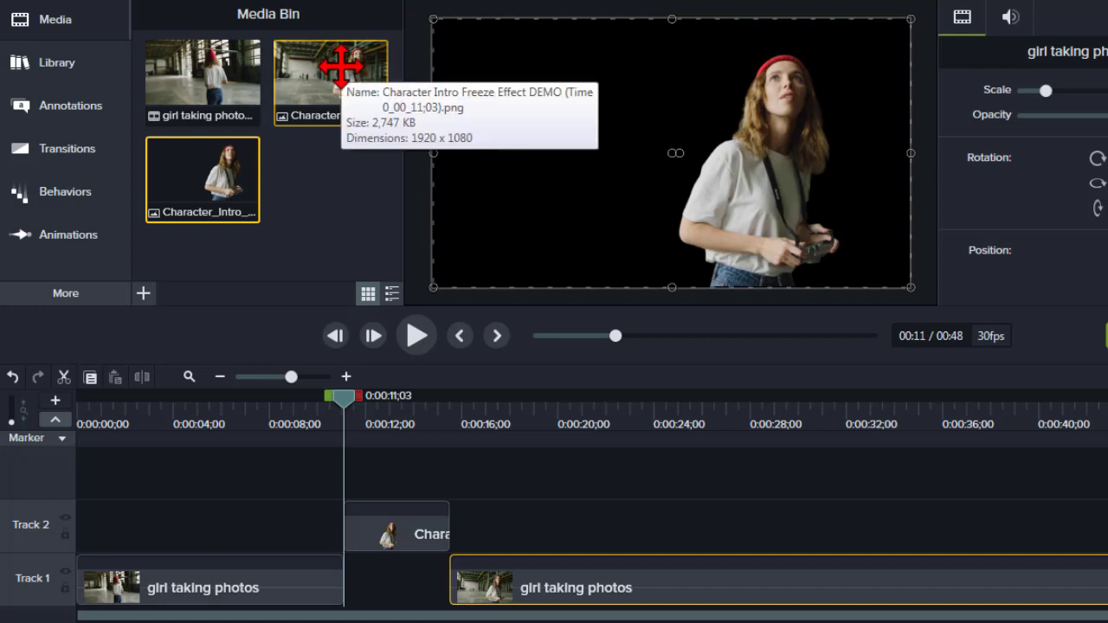
pyautogui.moveTo(341, 66); pyautogui.dragTo(364, 595)
pyautogui.moveTo(438, 587); pyautogui.dragTo(459, 599)
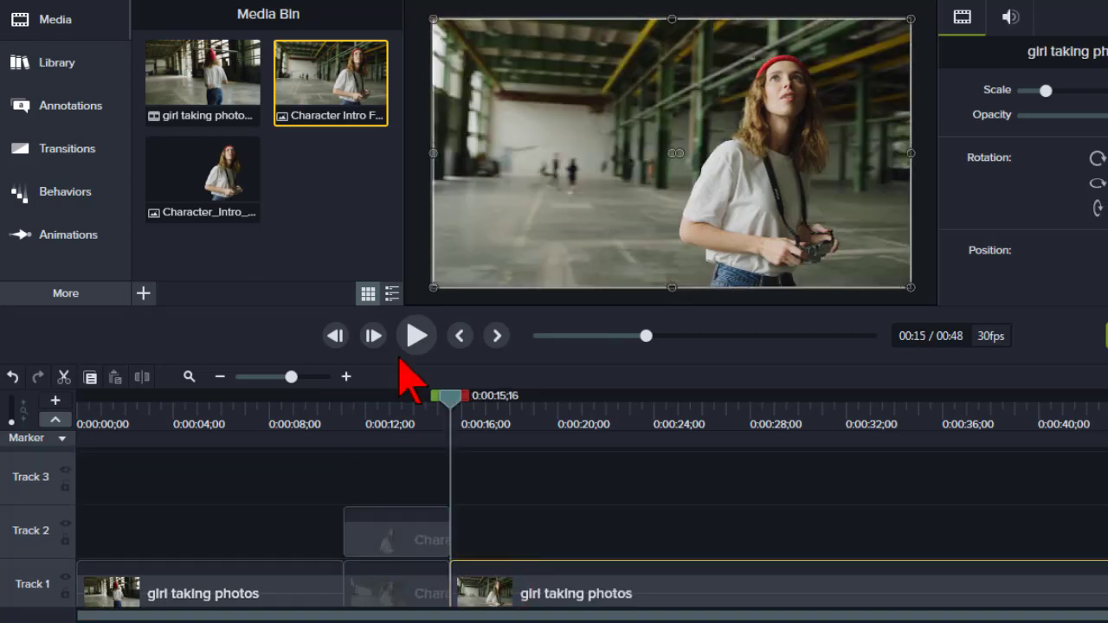
pyautogui.click(316, 417)
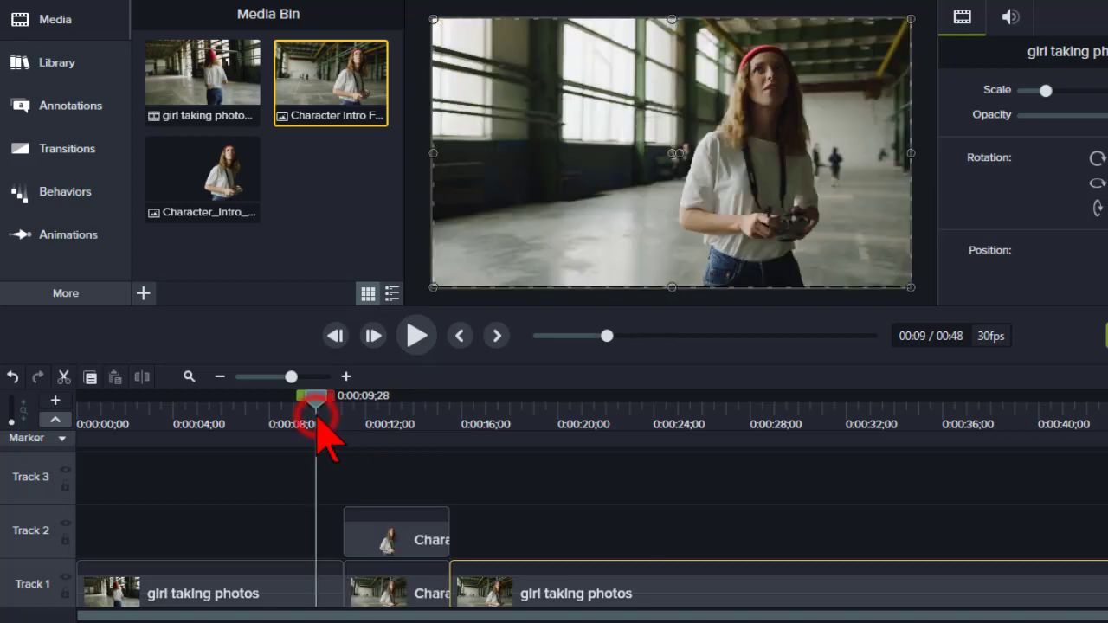
pyautogui.click(415, 347)
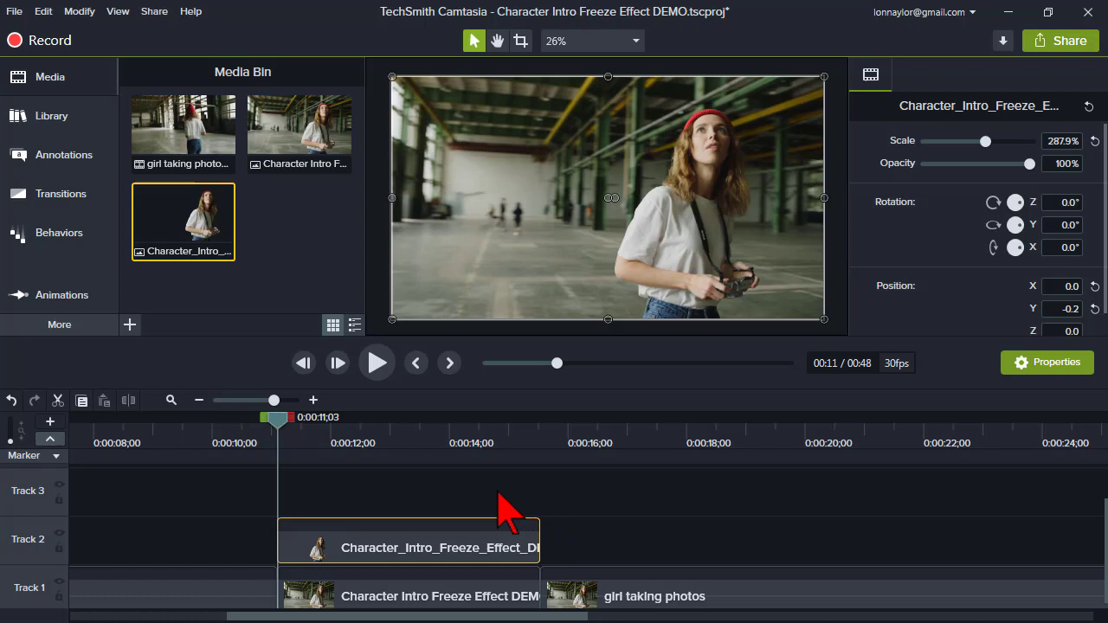
# Add a Drop Shadow visual effect to the cutout girl.
pyautogui.click(541, 259)
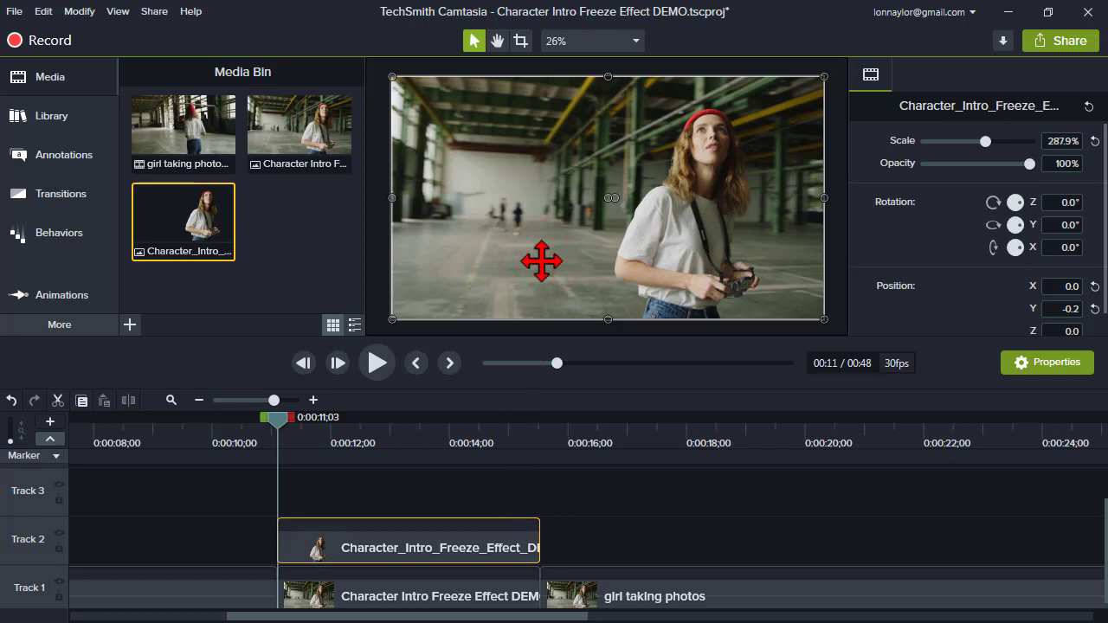
pyautogui.rightClick(541, 260)
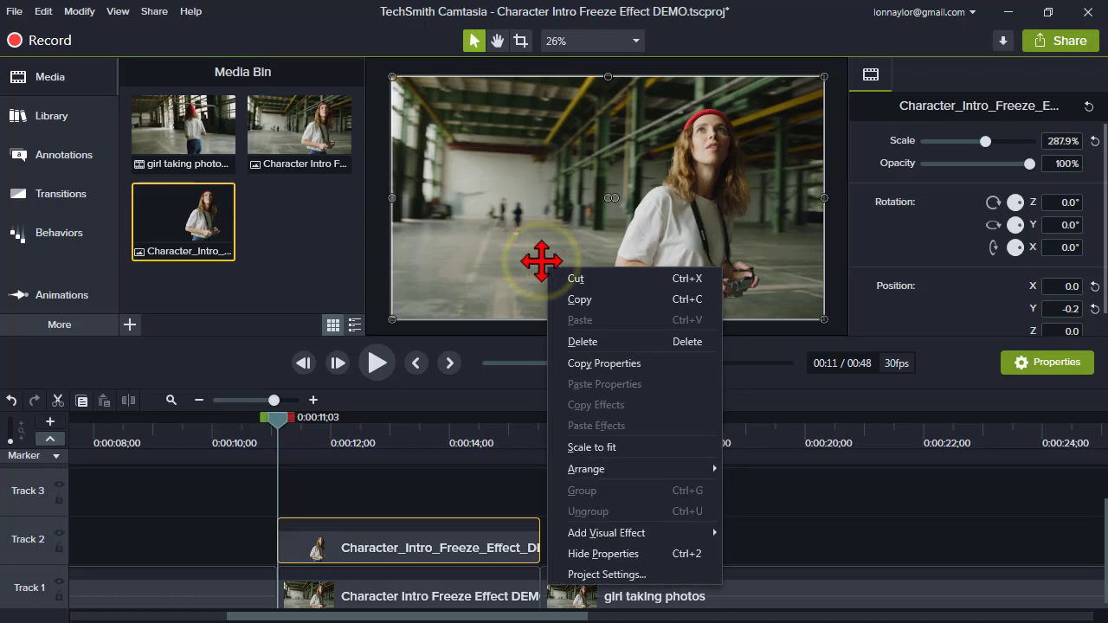
pyautogui.moveTo(701, 535)
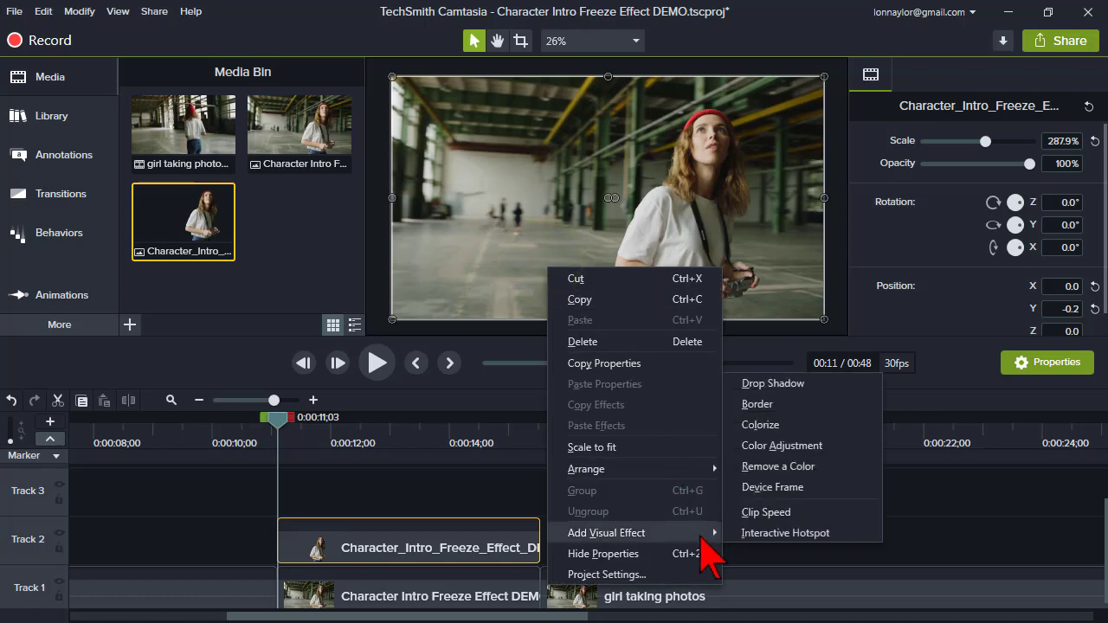
pyautogui.click(818, 383)
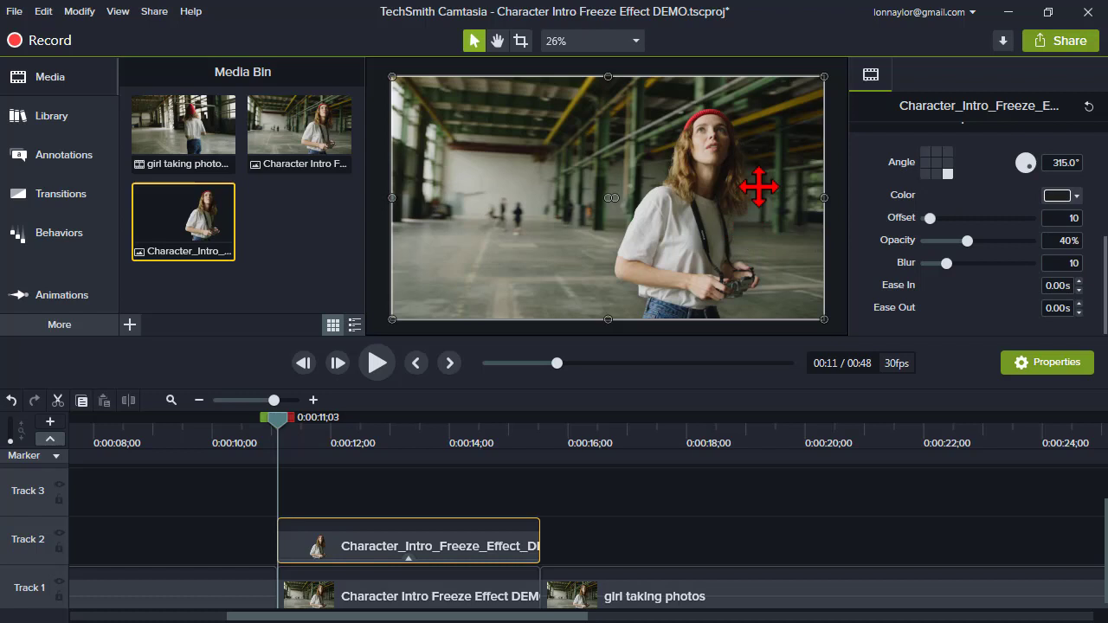
# Set the shadow to yellow with centred angle, 100% opacity and blur 18.
pyautogui.click(1079, 195)
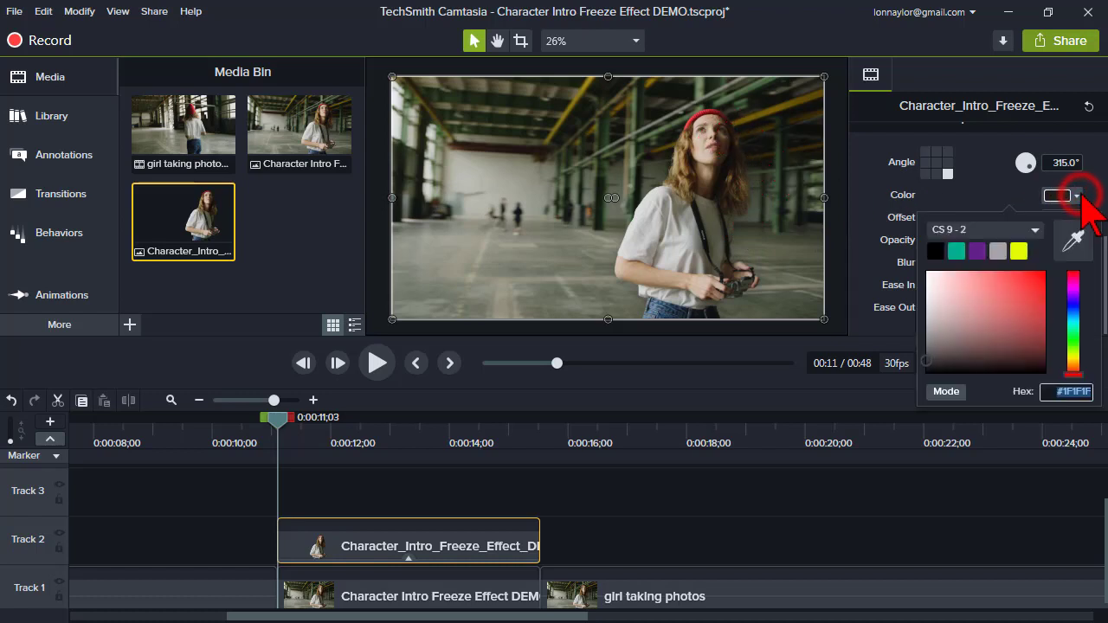
pyautogui.click(1020, 251)
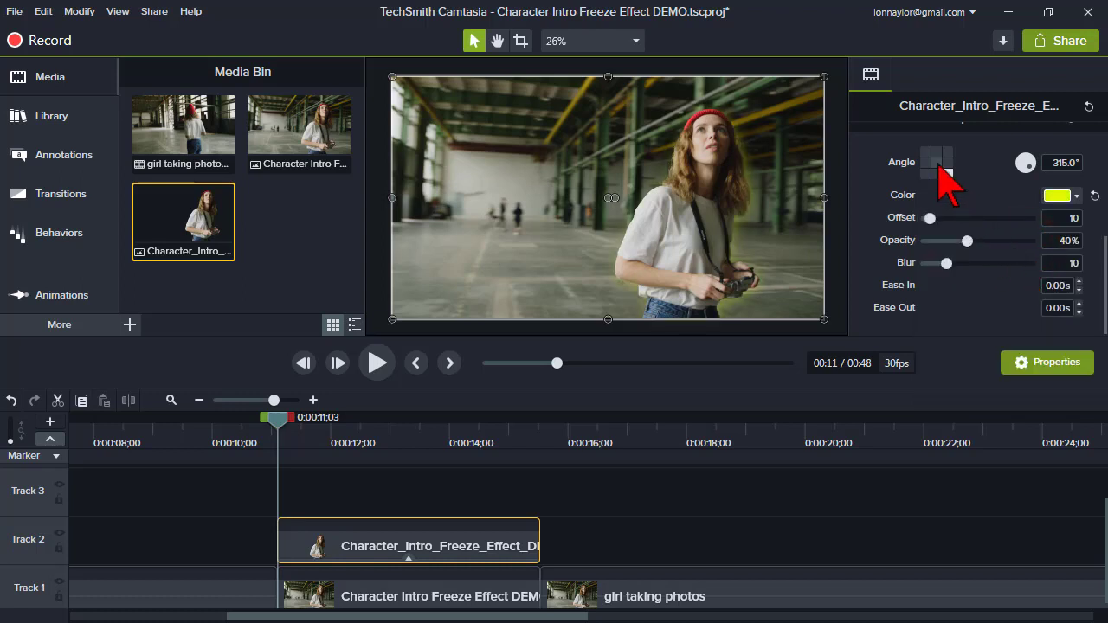
pyautogui.click(937, 163)
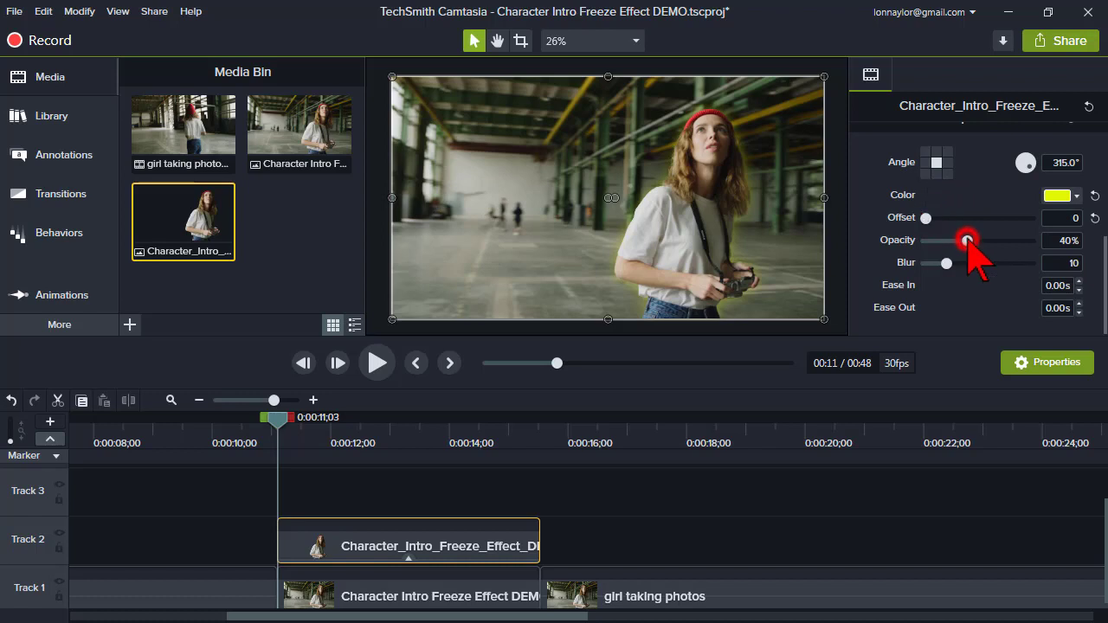
pyautogui.moveTo(967, 240); pyautogui.dragTo(1029, 242)
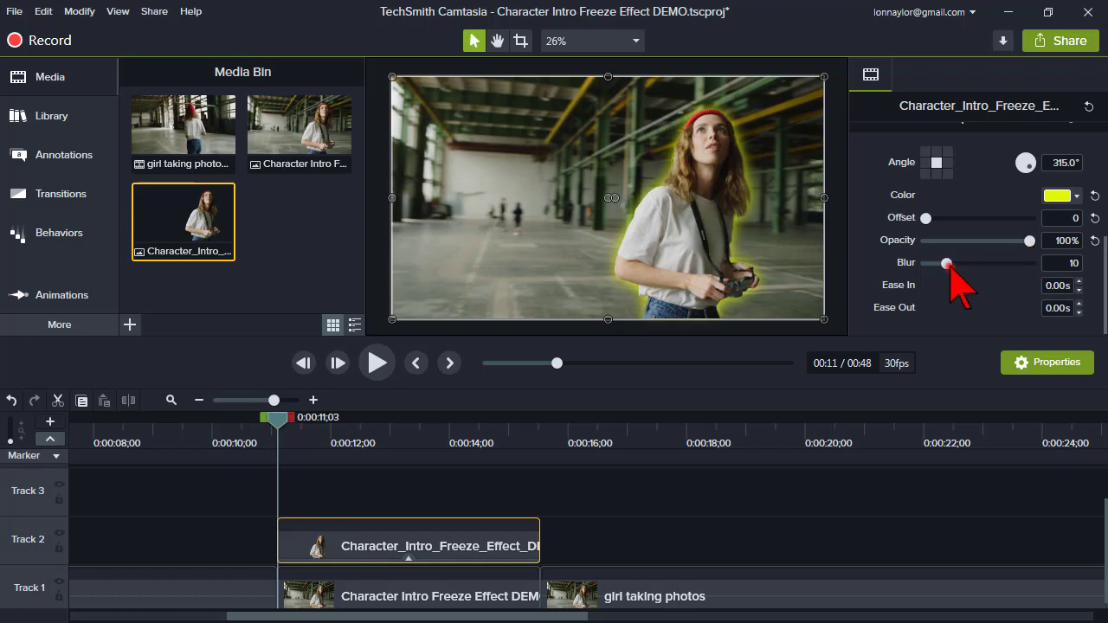
pyautogui.moveTo(950, 264); pyautogui.dragTo(966, 266)
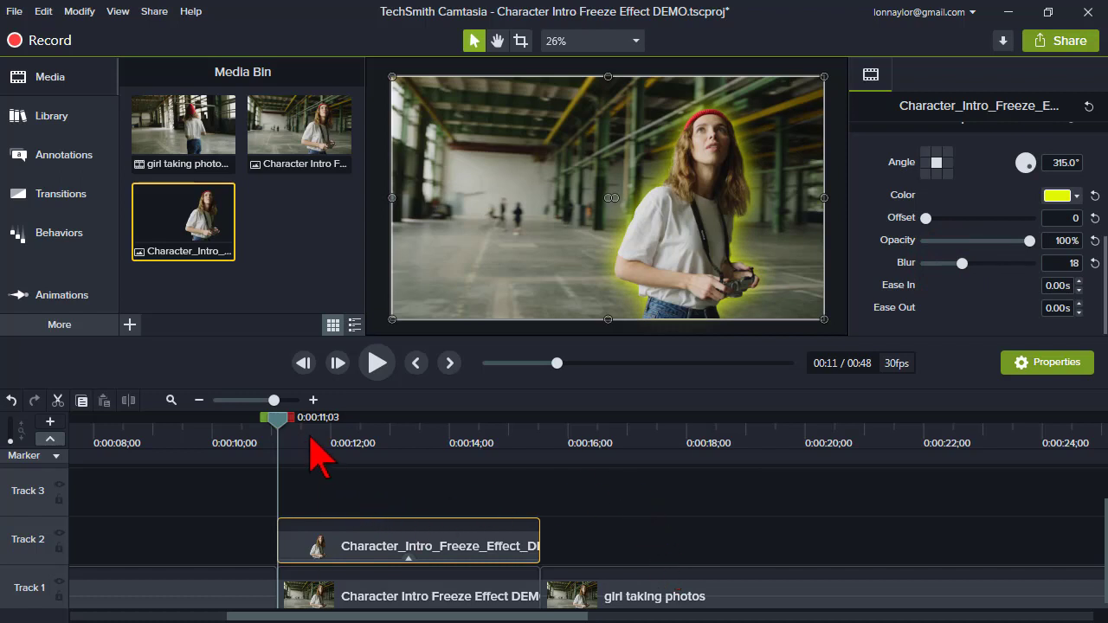
pyautogui.moveTo(279, 421); pyautogui.dragTo(347, 433)
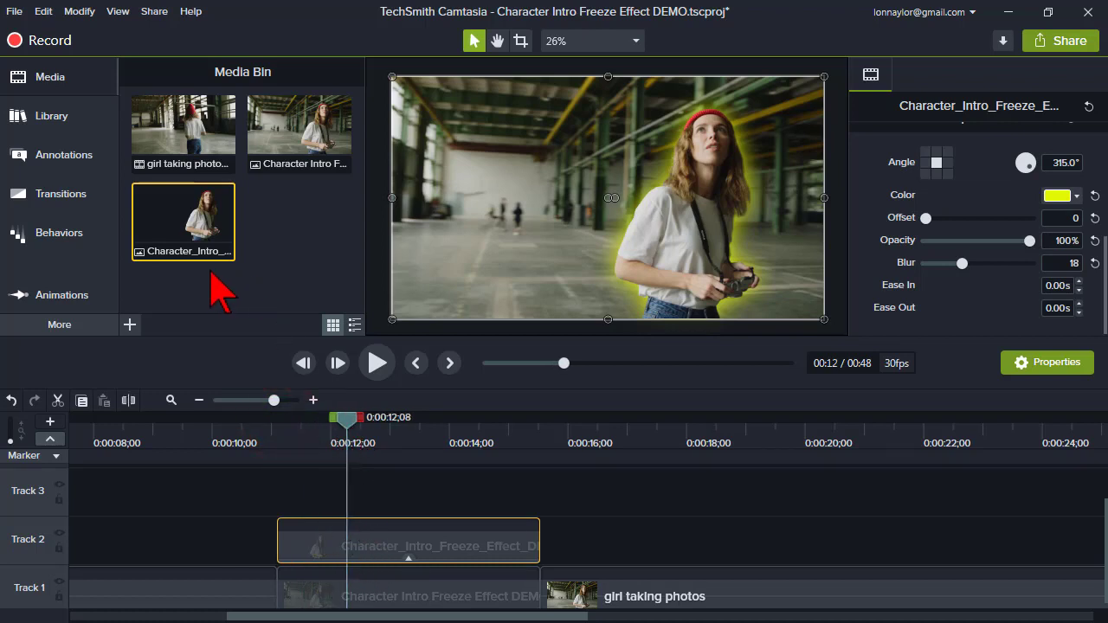
# Add a Custom animation to the haloed cutout clip.
pyautogui.click(86, 296)
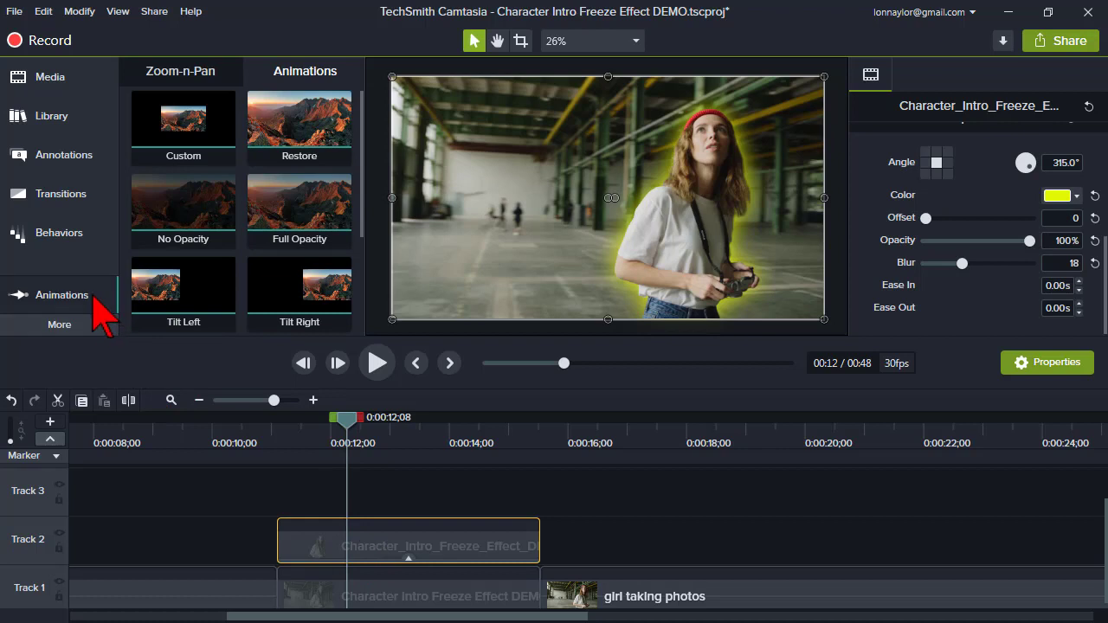
pyautogui.click(94, 297)
pyautogui.click(302, 71)
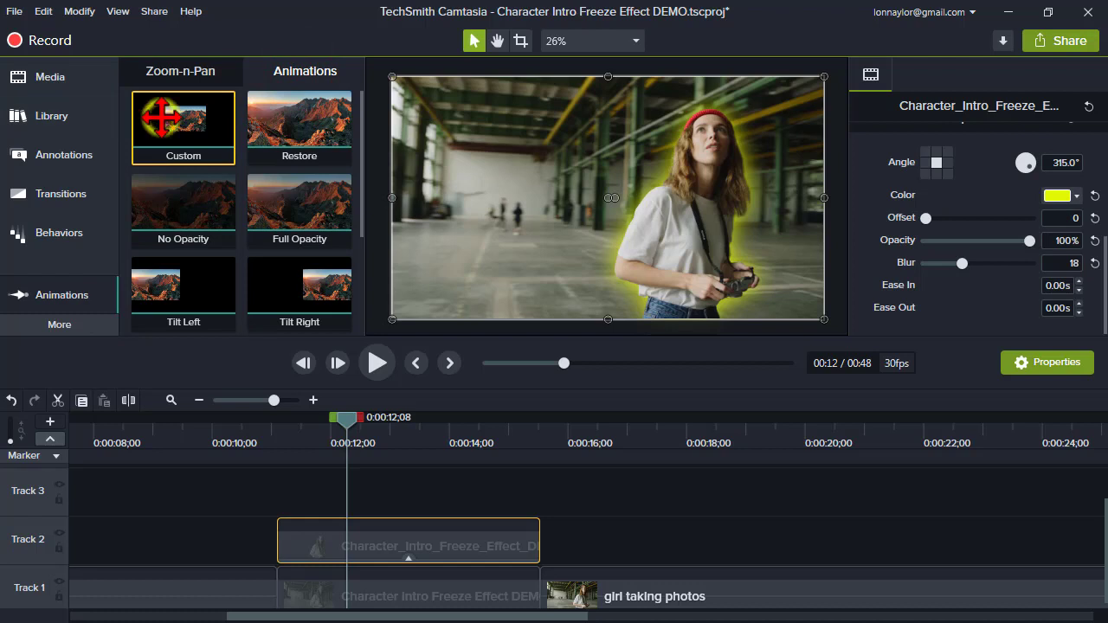
pyautogui.moveTo(169, 117)
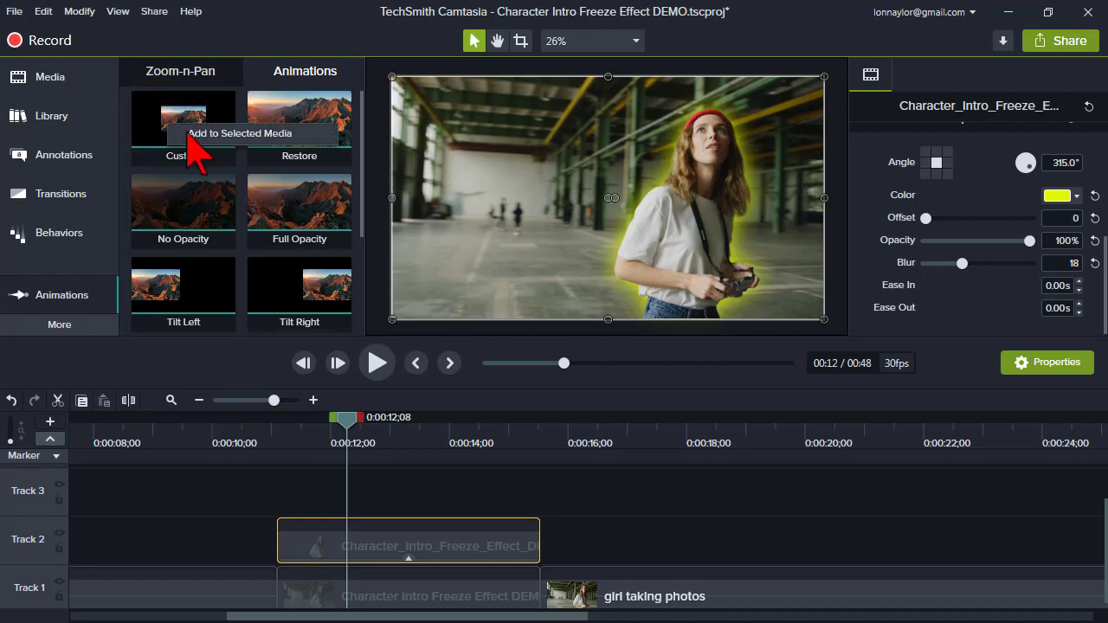
pyautogui.click(180, 132)
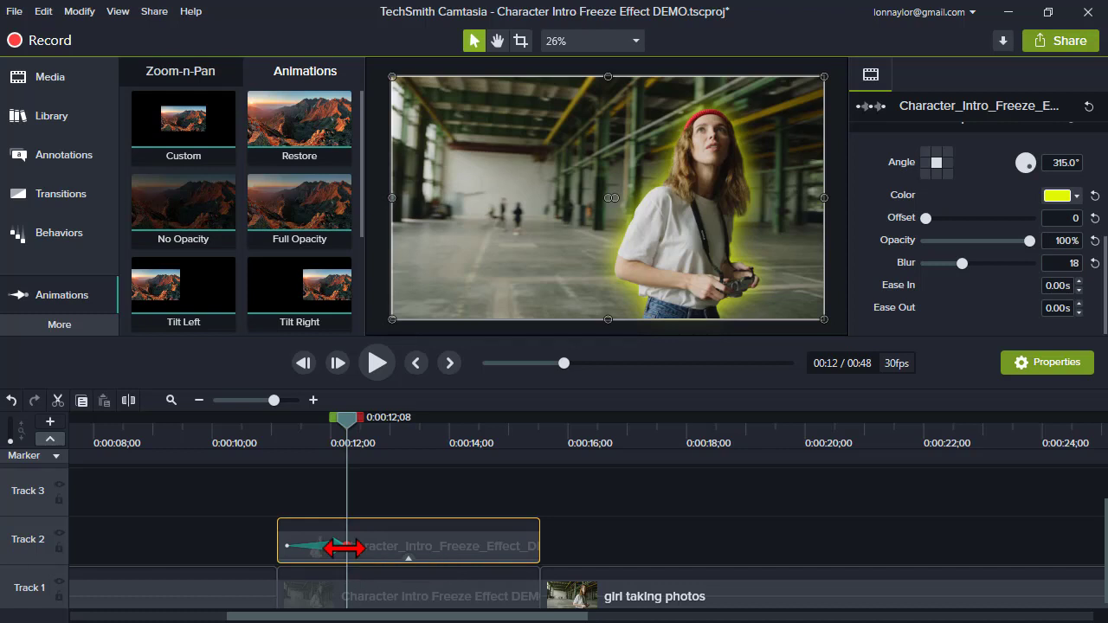
# End the animation at 0:00:12;08, scaling the cutout to 383.5% and shifting it to X -73.1.
pyautogui.moveTo(344, 549); pyautogui.dragTo(347, 546)
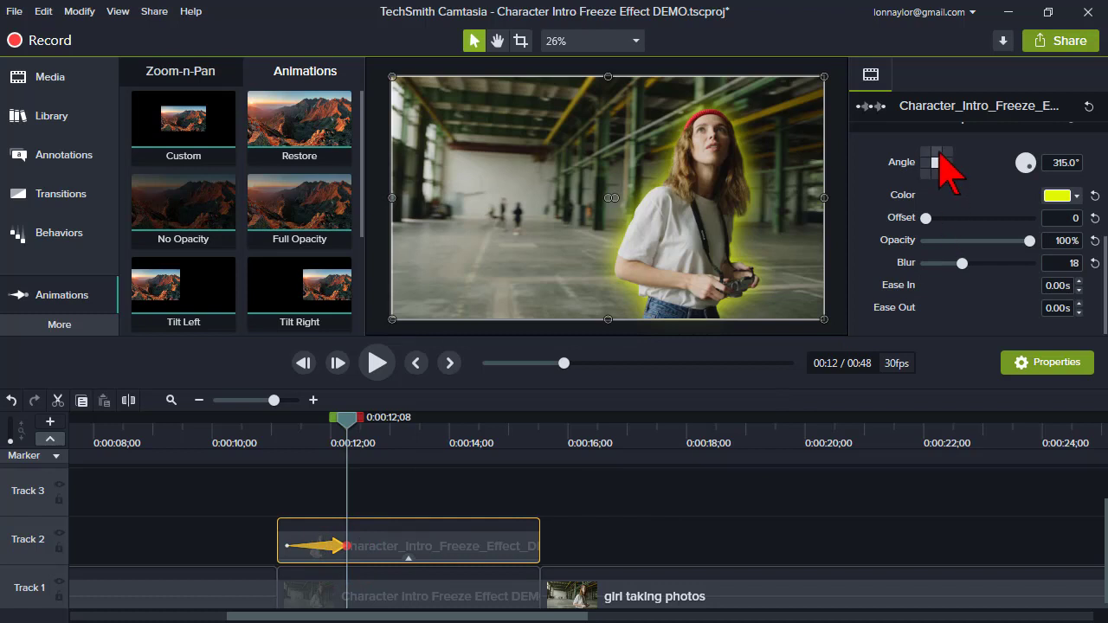
pyautogui.moveTo(1103, 275); pyautogui.dragTo(1104, 155)
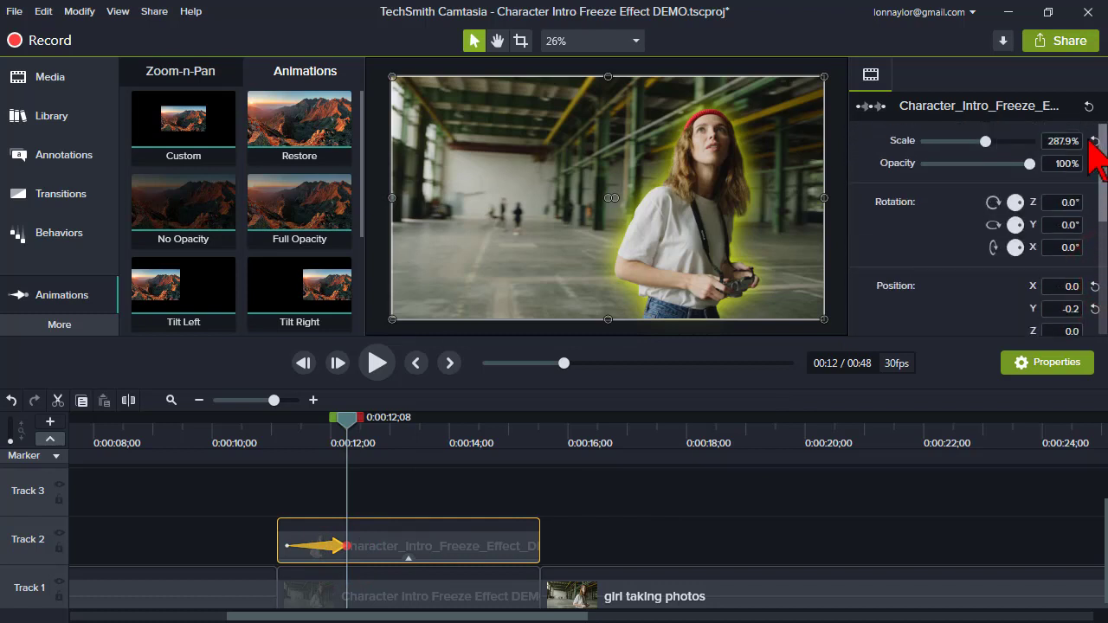
pyautogui.moveTo(983, 143); pyautogui.dragTo(1005, 146)
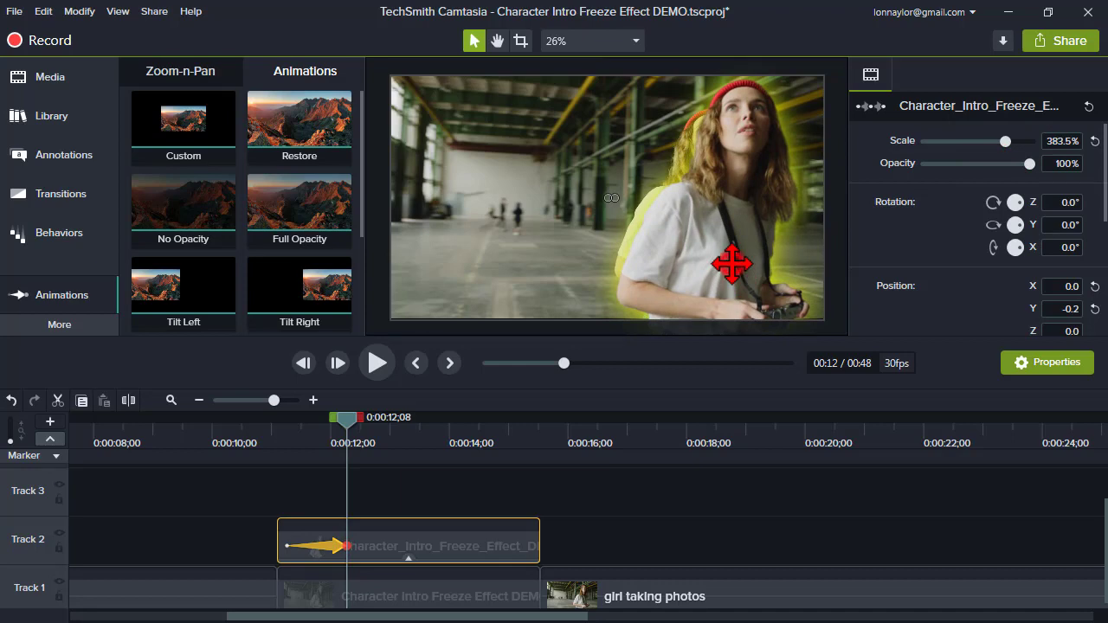
pyautogui.moveTo(732, 264)
pyautogui.mouseDown()
pyautogui.moveTo(770, 263)
pyautogui.moveTo(714, 265)
pyautogui.mouseUp()
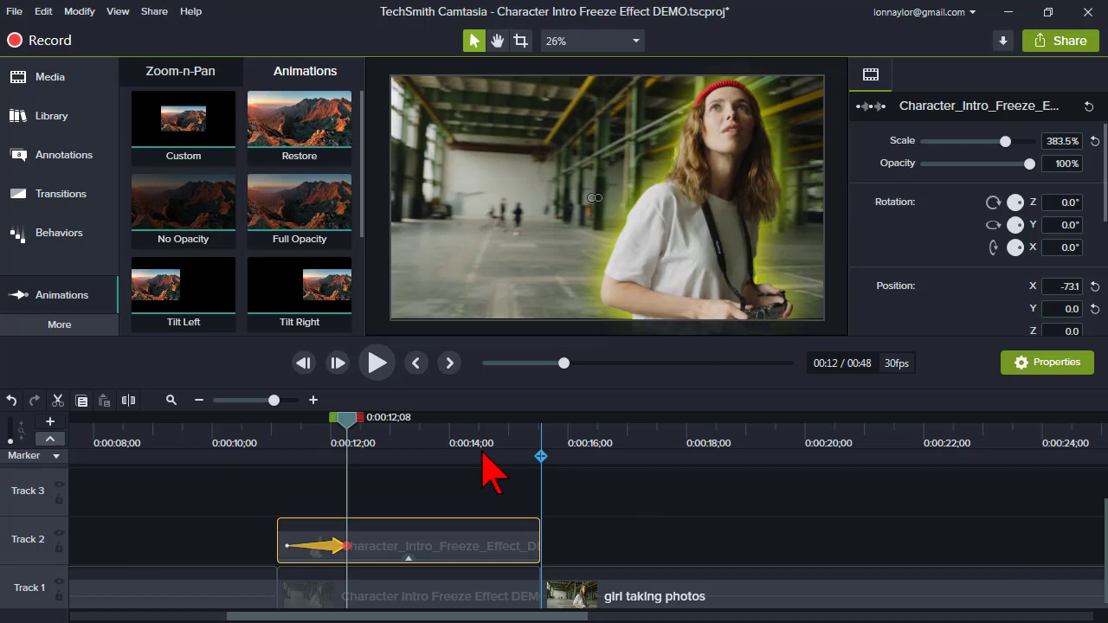
pyautogui.moveTo(350, 423); pyautogui.dragTo(532, 439)
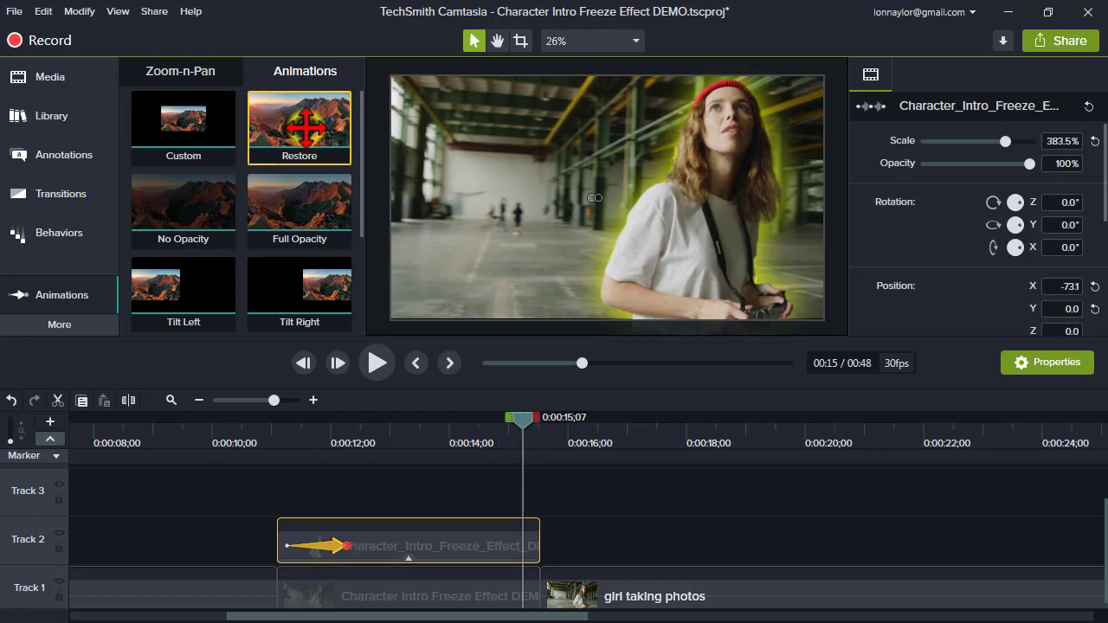
# Add a second animation returning the cutout to original size, and retime both zoom animations.
pyautogui.click(340, 147)
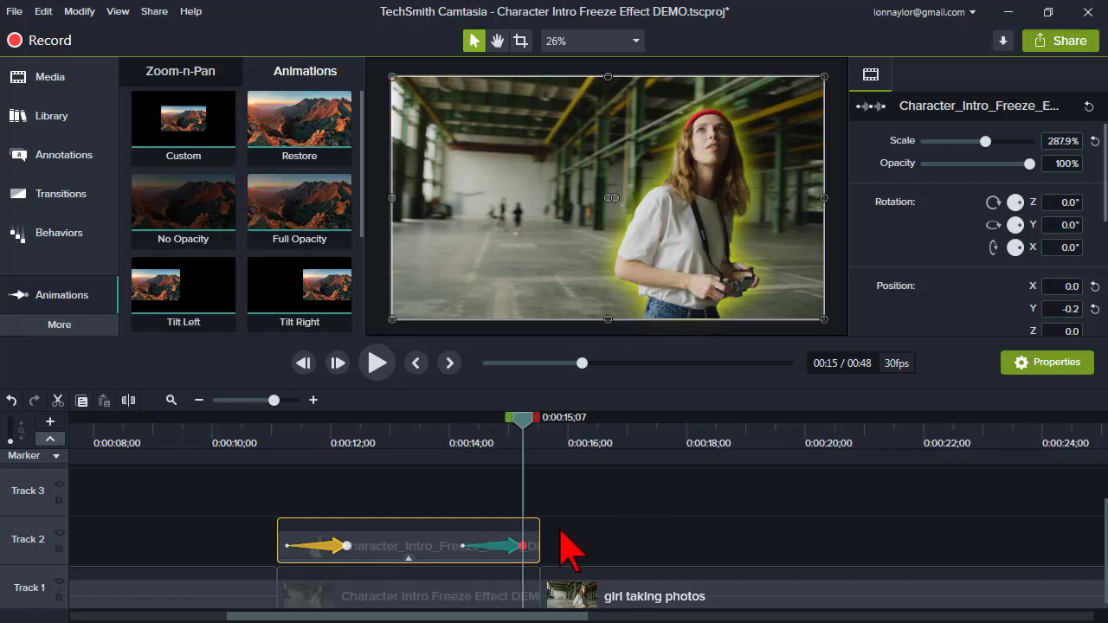
pyautogui.moveTo(511, 547); pyautogui.dragTo(527, 551)
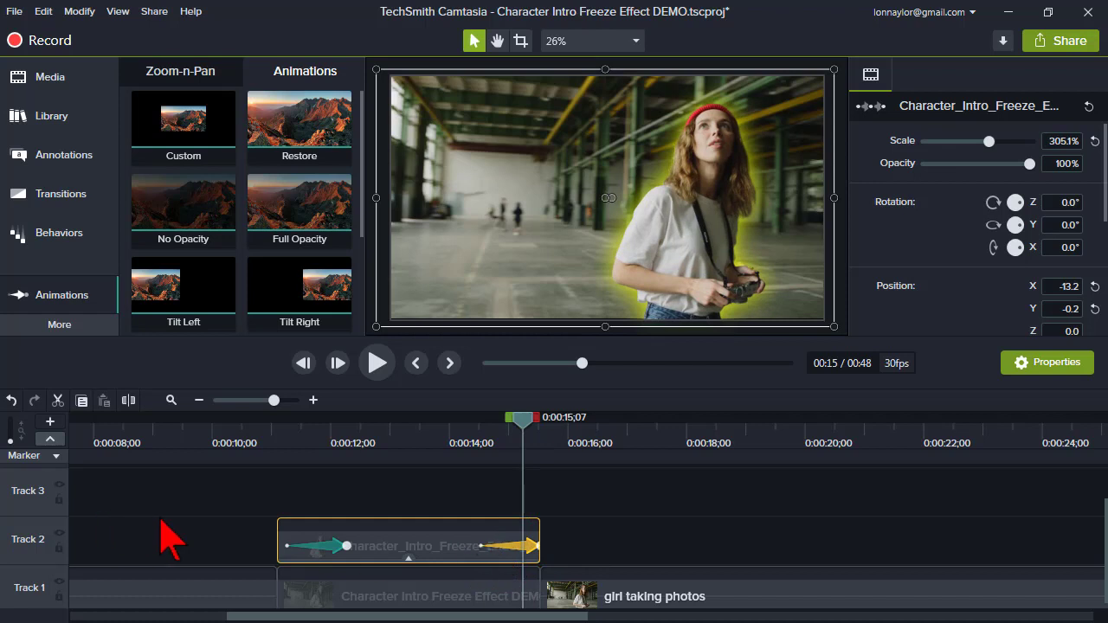
pyautogui.moveTo(328, 547)
pyautogui.mouseDown()
pyautogui.moveTo(316, 548)
pyautogui.moveTo(330, 547)
pyautogui.mouseUp()
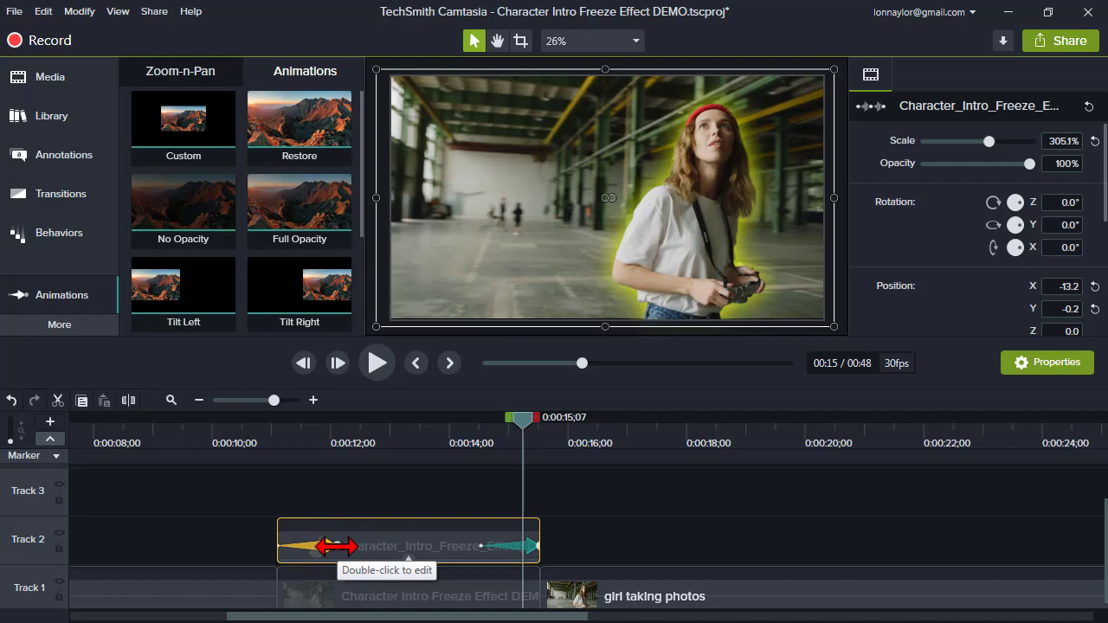
pyautogui.click(225, 444)
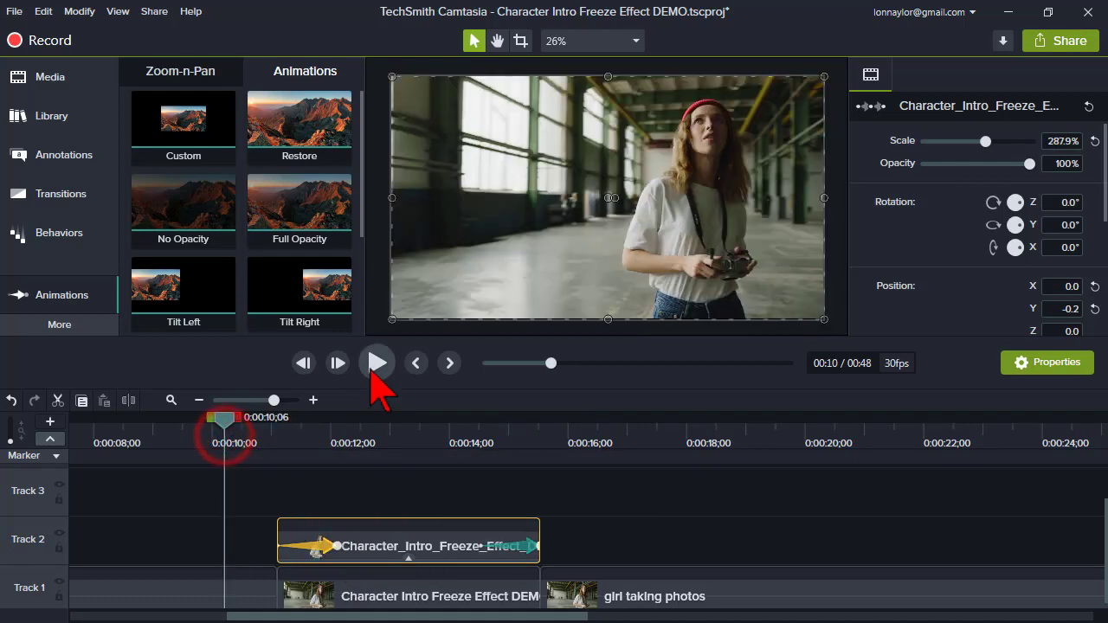
pyautogui.click(375, 368)
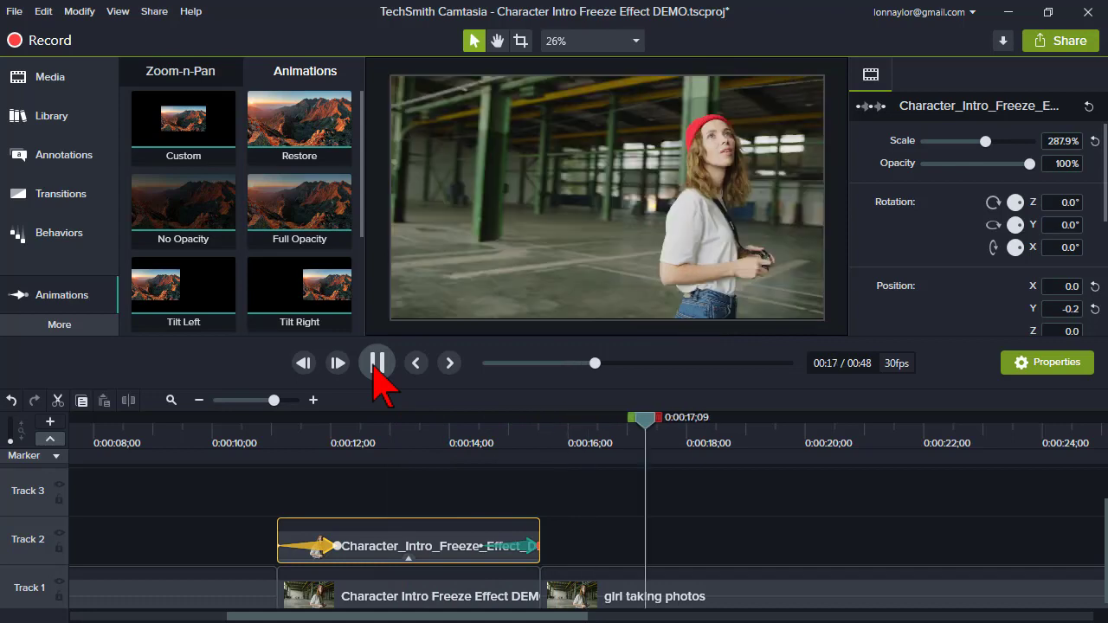
pyautogui.click(377, 364)
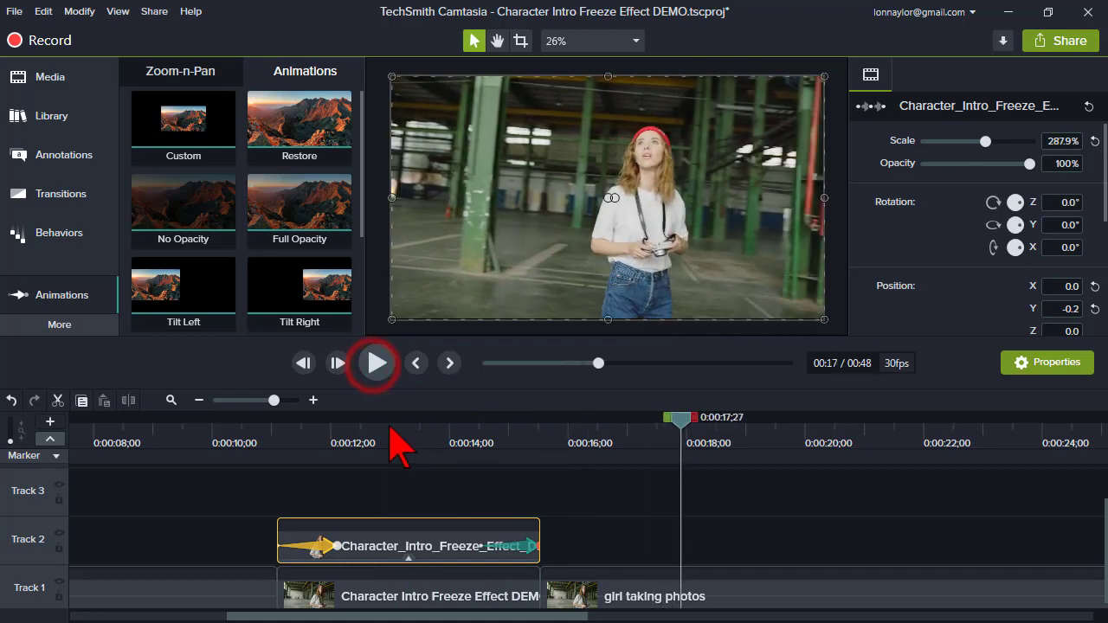
pyautogui.click(240, 421)
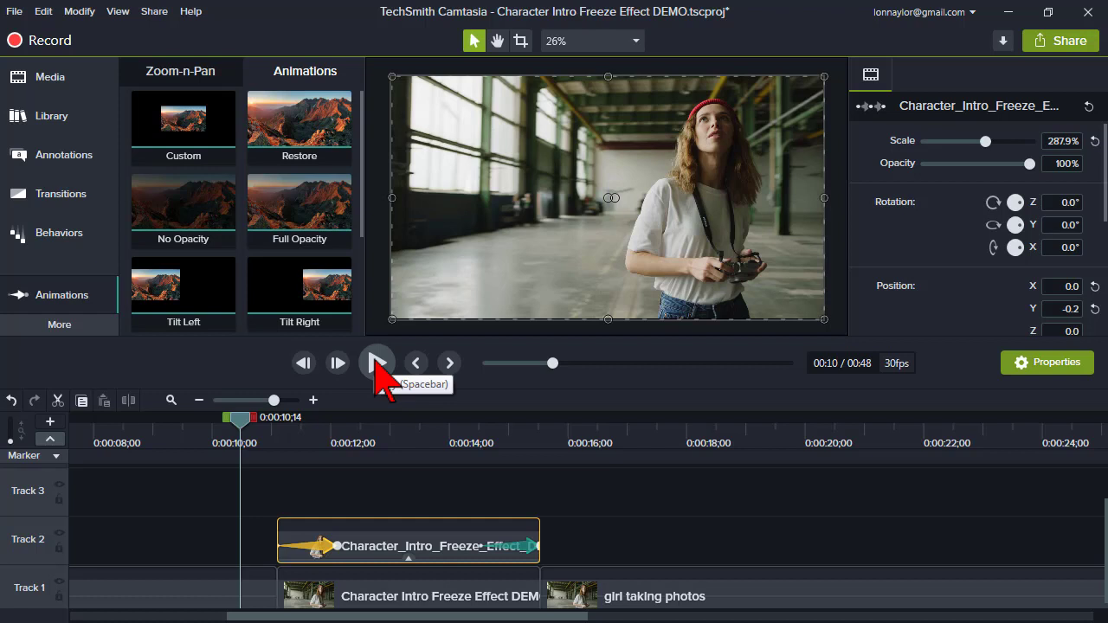
pyautogui.click(377, 363)
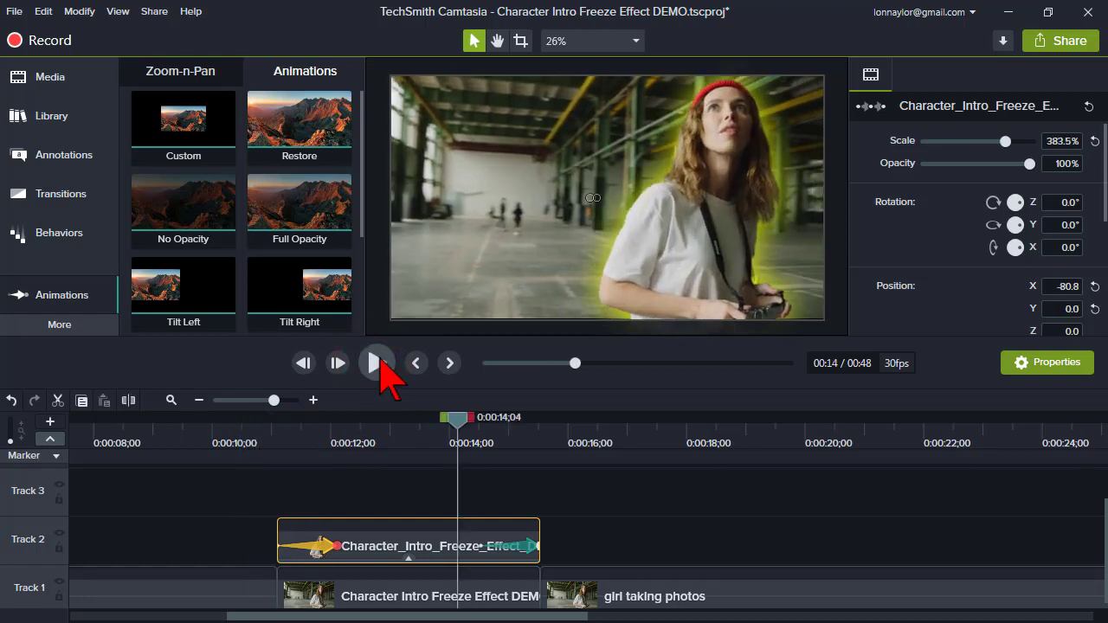
pyautogui.click(377, 363)
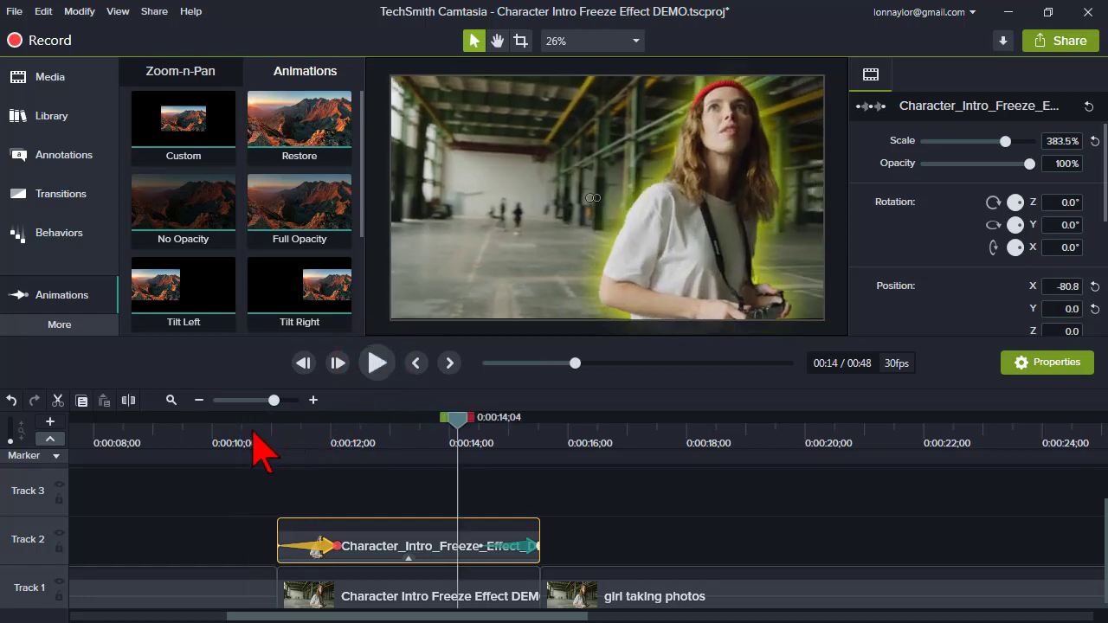
pyautogui.click(196, 433)
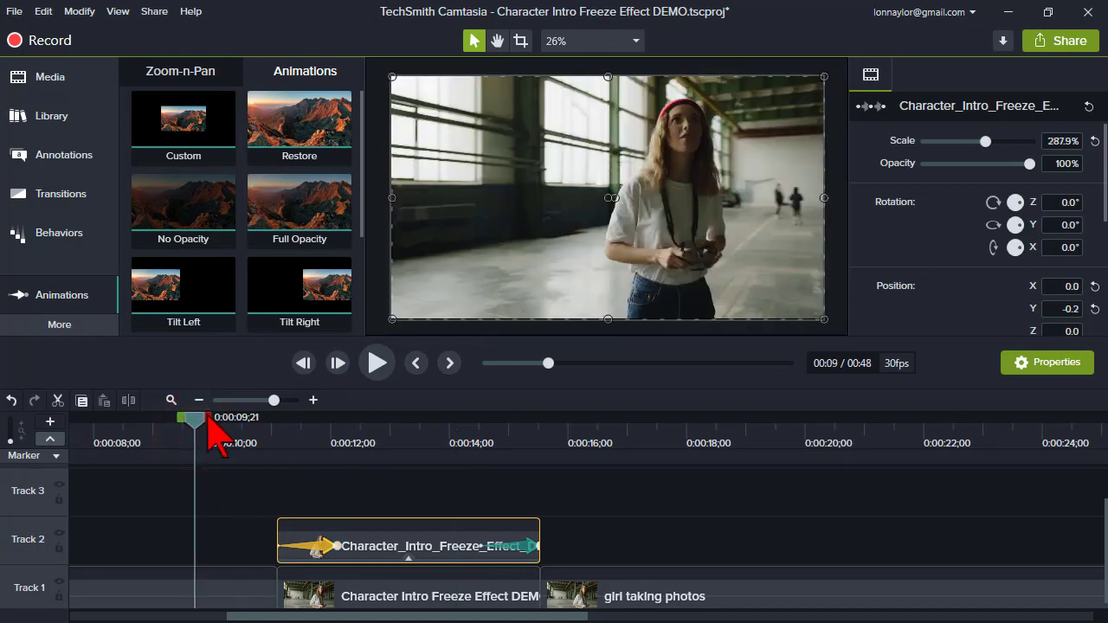
pyautogui.moveTo(208, 421); pyautogui.dragTo(638, 426)
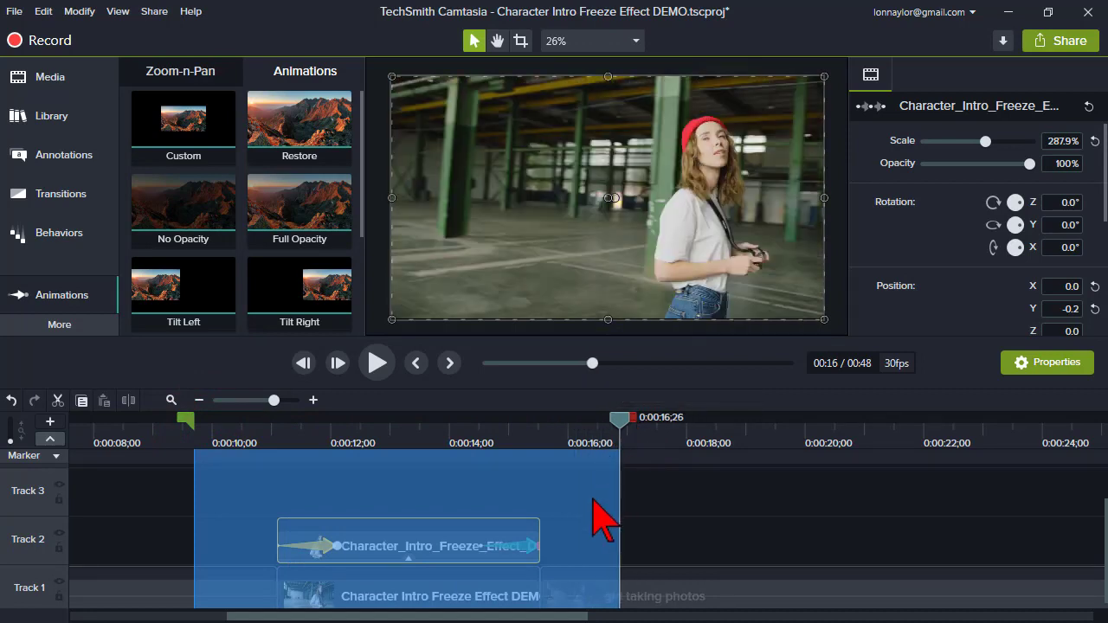
pyautogui.rightClick(592, 502)
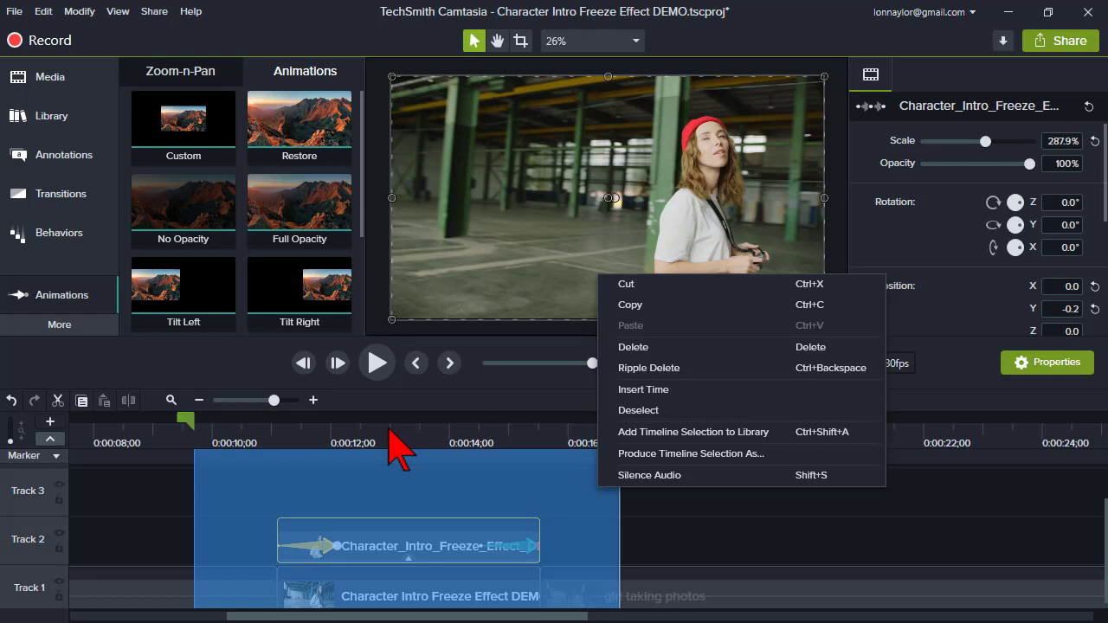
pyautogui.click(389, 428)
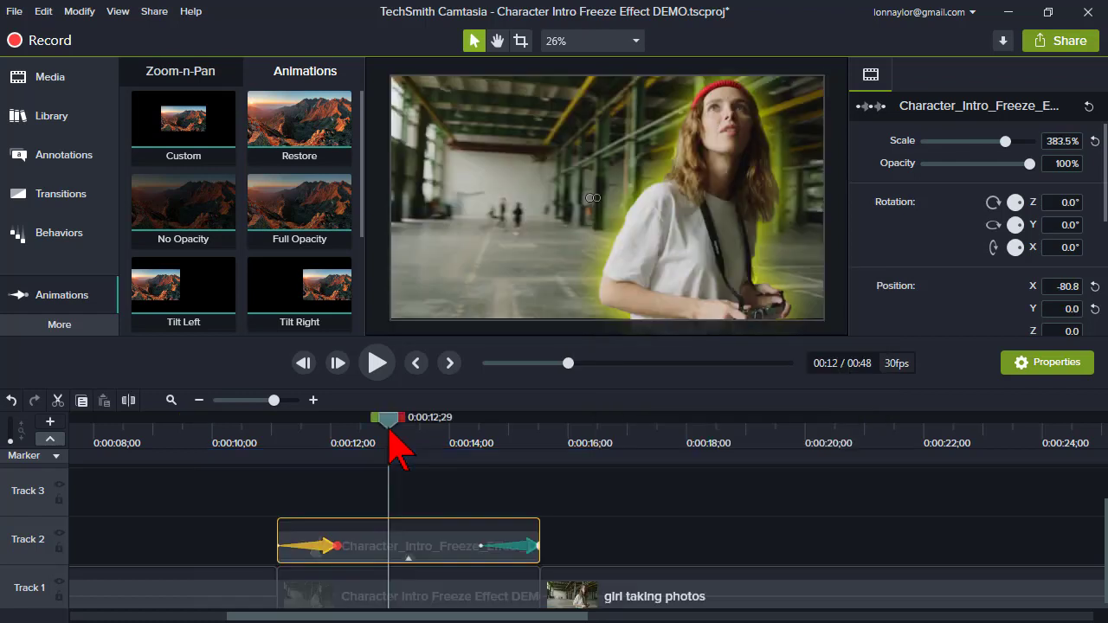
# Put the playhead at the 0:00:11;03 freeze point and move the subject clip up to Track 3.
pyautogui.click(260, 433)
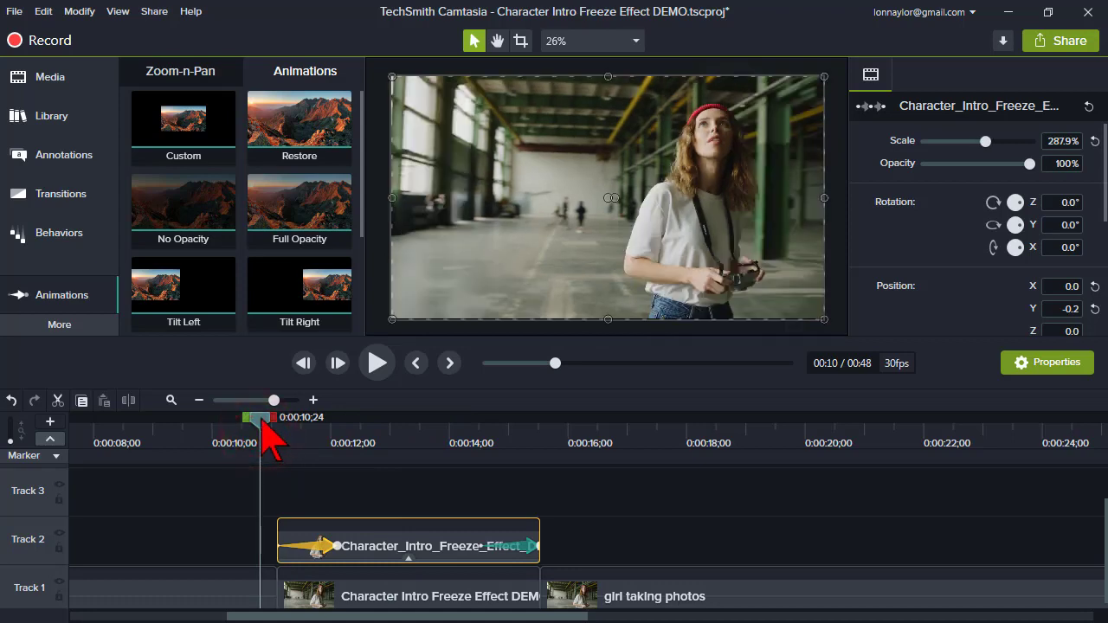
pyautogui.moveTo(277, 424); pyautogui.dragTo(277, 424)
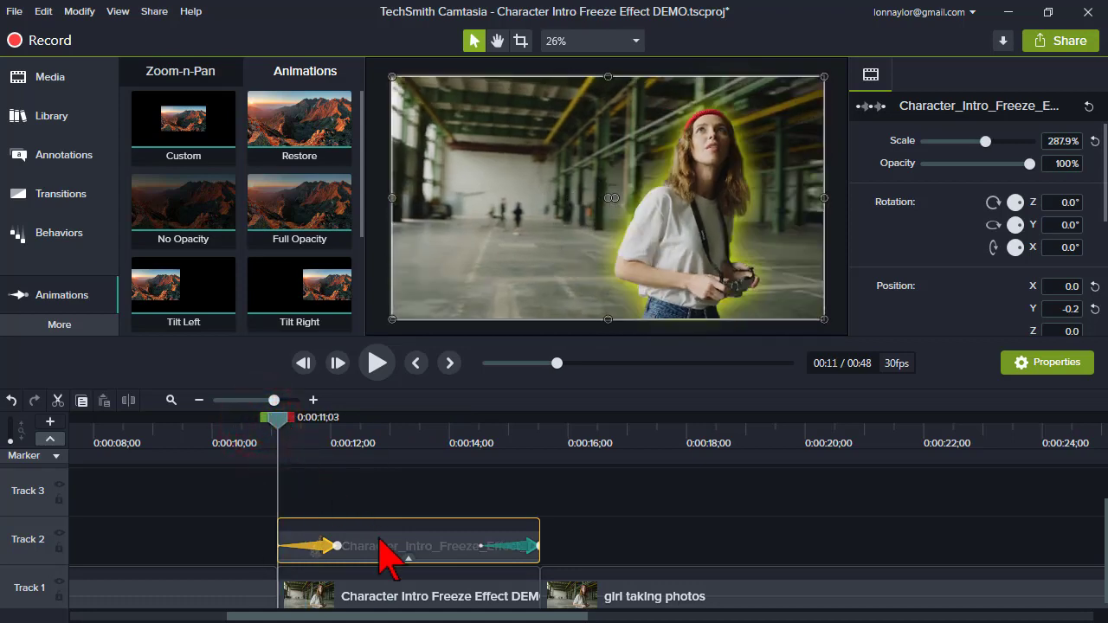
pyautogui.moveTo(379, 538); pyautogui.dragTo(379, 504)
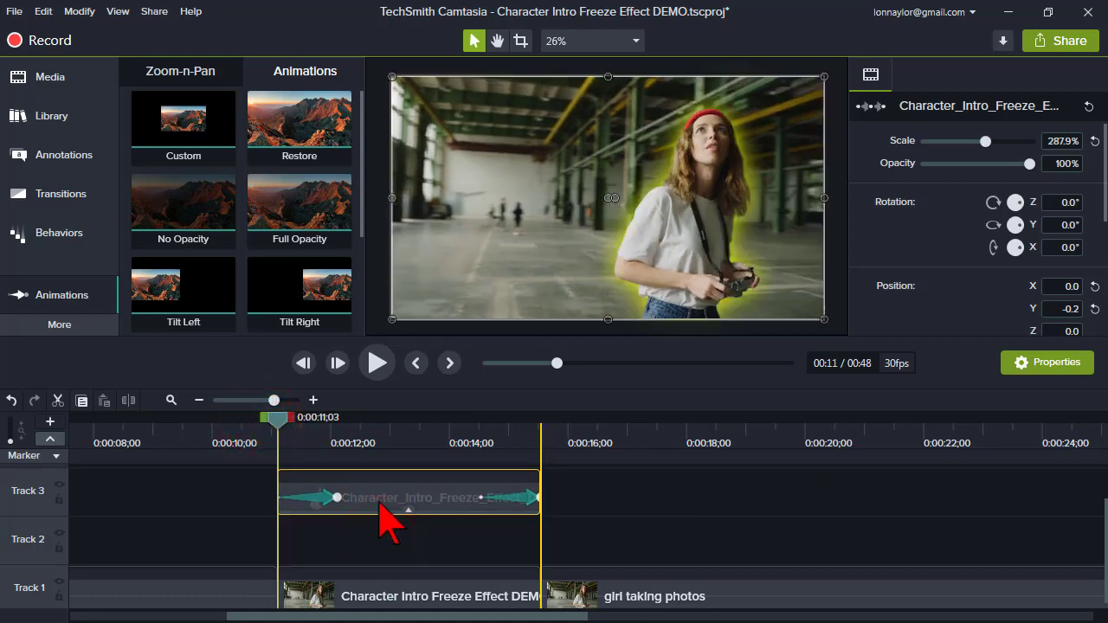
# Import the brush long 1 image and place it on Track 2 at the freeze point.
pyautogui.click(52, 76)
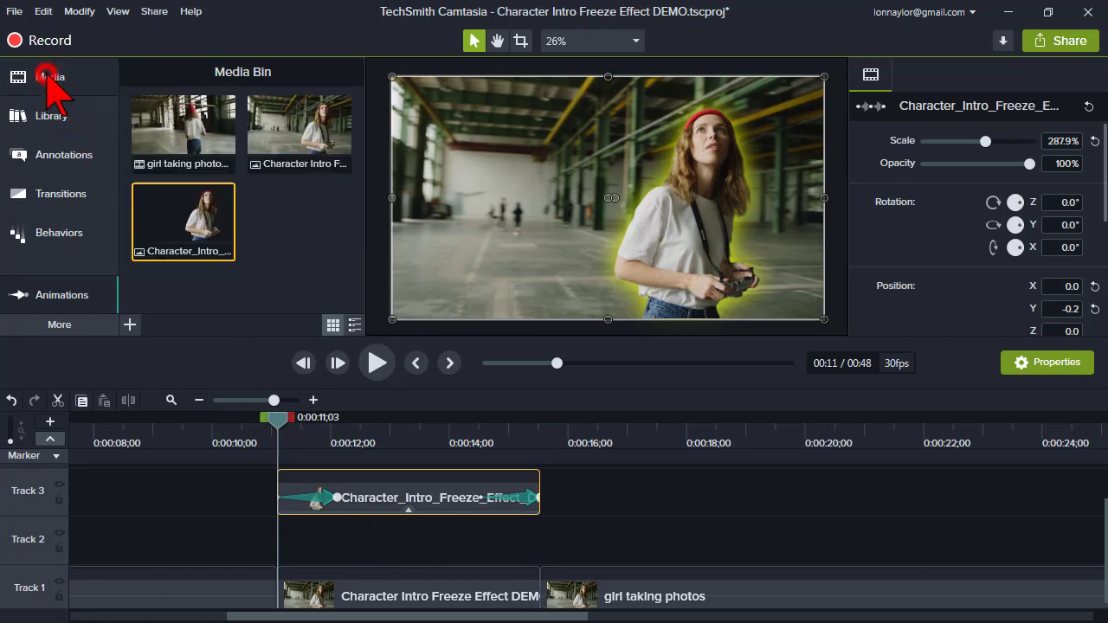
pyautogui.rightClick(284, 252)
pyautogui.click(310, 267)
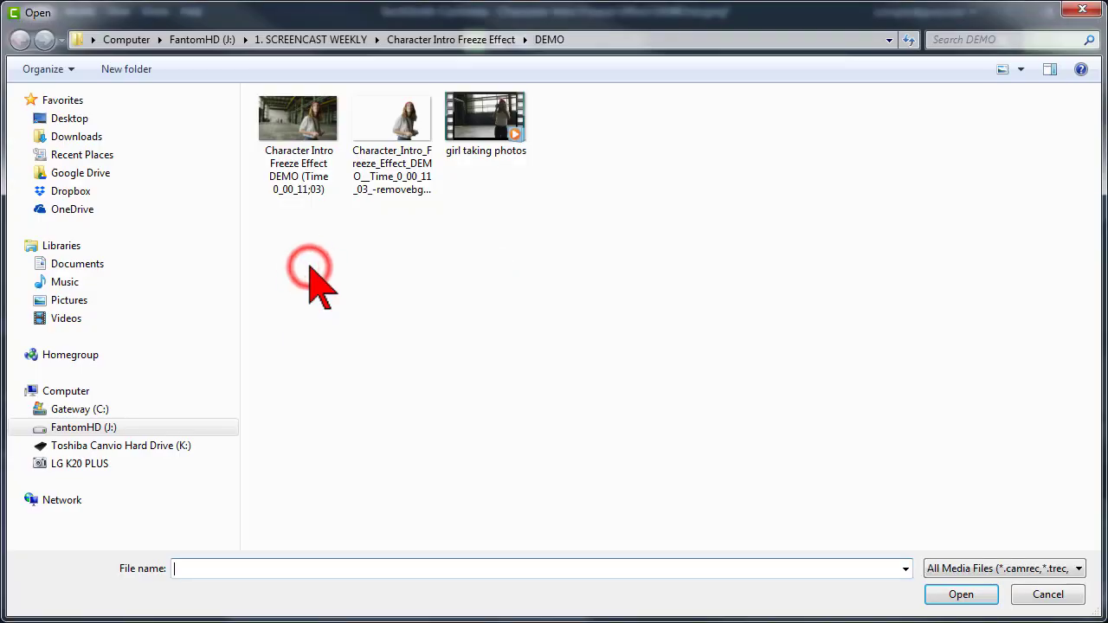
pyautogui.click(468, 39)
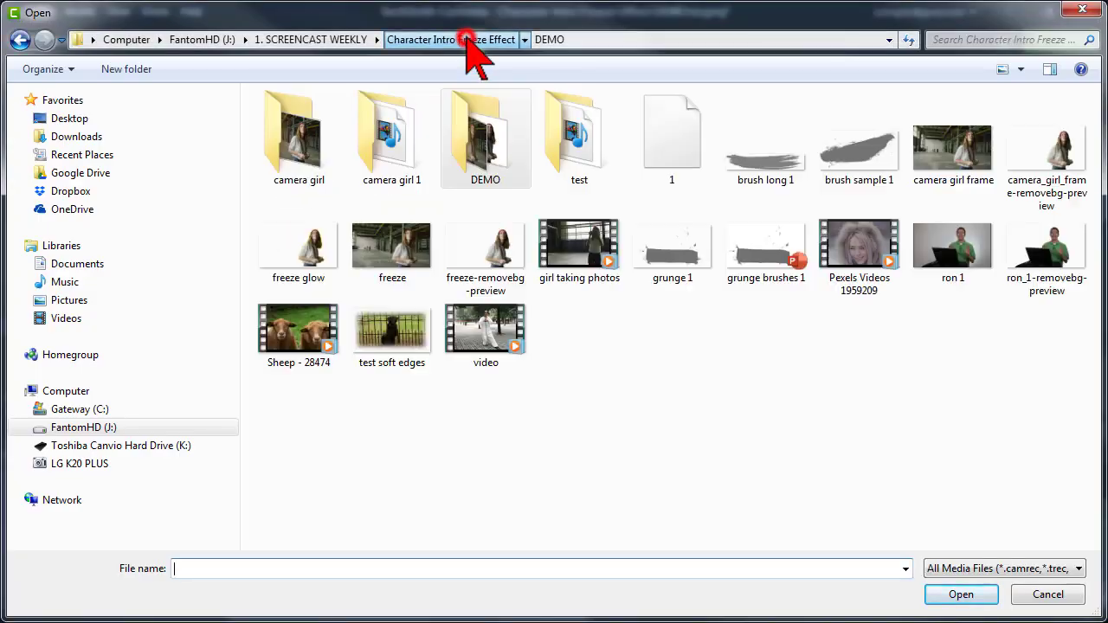
pyautogui.click(741, 158)
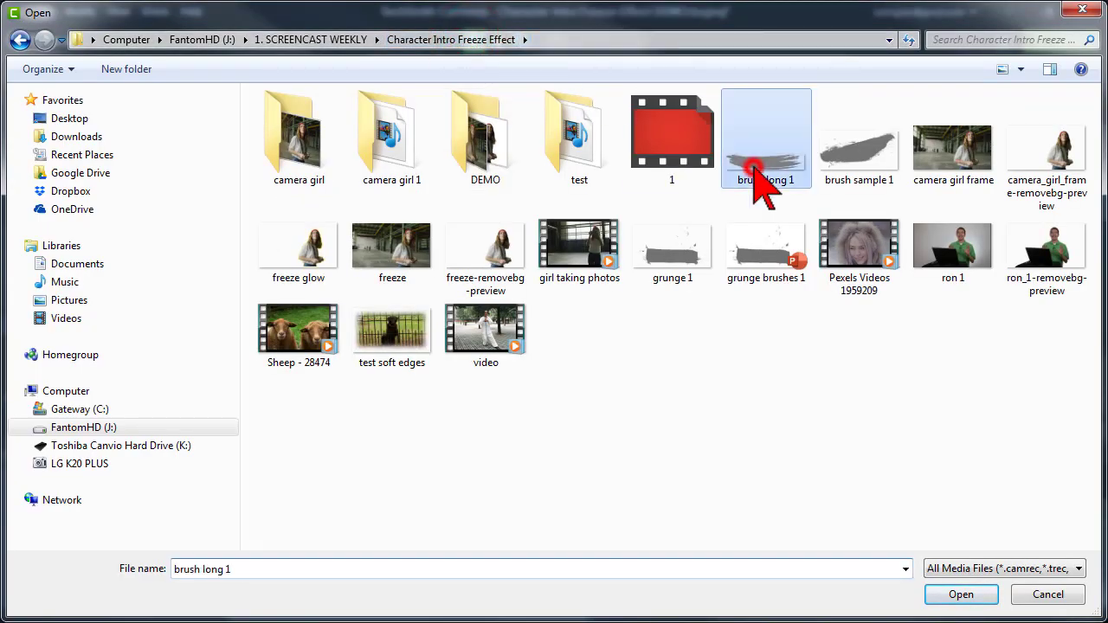
pyautogui.click(959, 596)
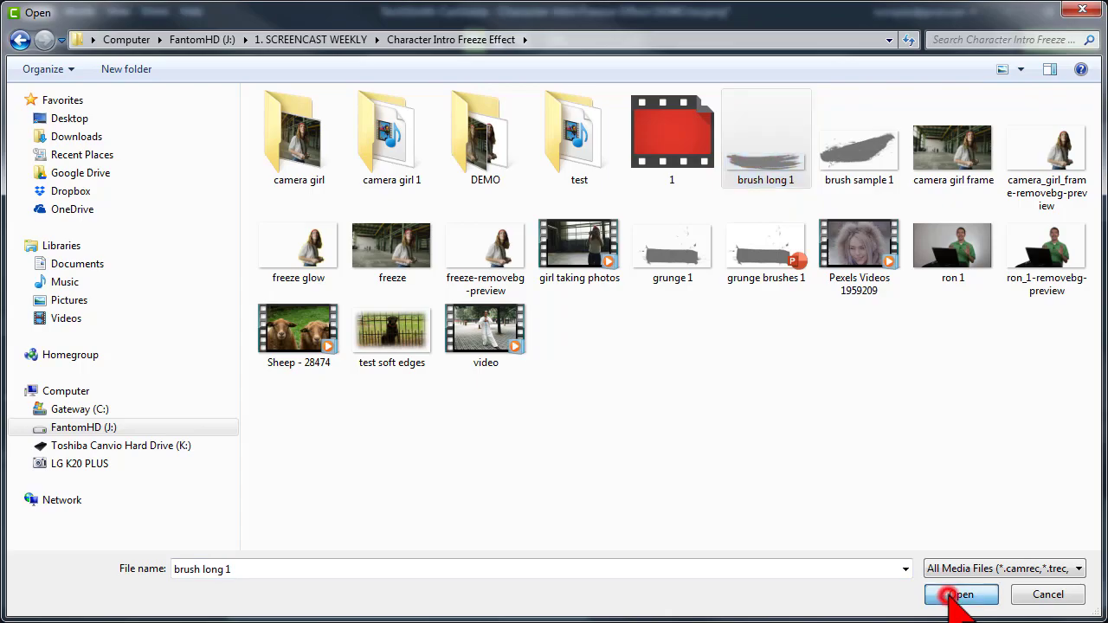
pyautogui.moveTo(325, 246)
pyautogui.mouseDown()
pyautogui.moveTo(302, 227)
pyautogui.moveTo(302, 277)
pyautogui.moveTo(371, 549)
pyautogui.moveTo(329, 559)
pyautogui.moveTo(281, 541)
pyautogui.moveTo(291, 549)
pyautogui.mouseUp()
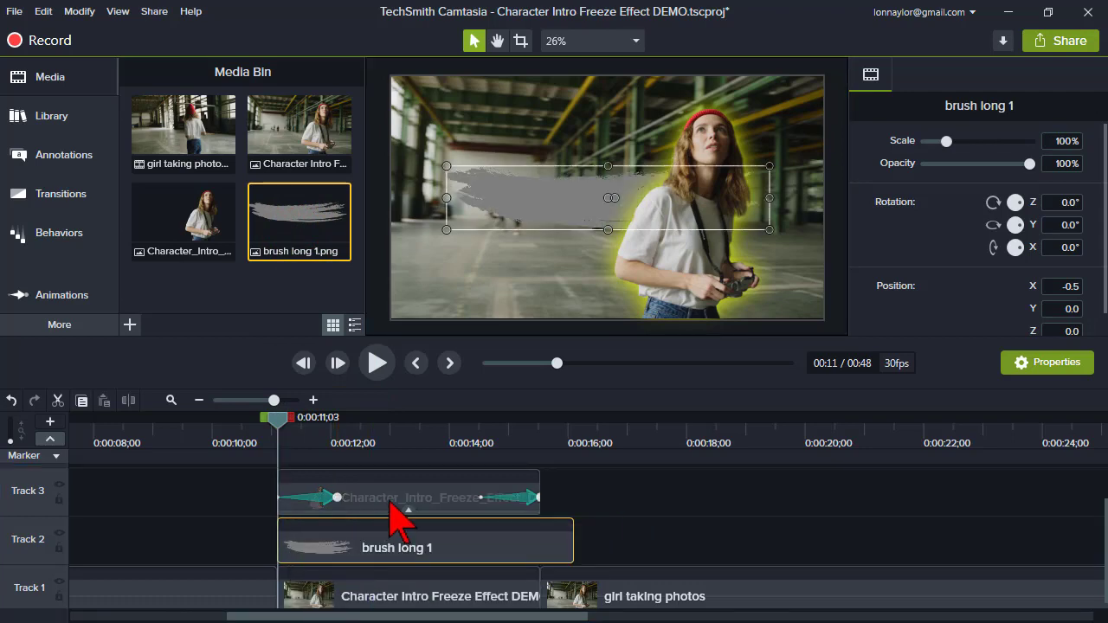
# Reselect the brush long 1 clip and lock Track 3 so the subject stays put.
pyautogui.click(433, 509)
pyautogui.click(418, 541)
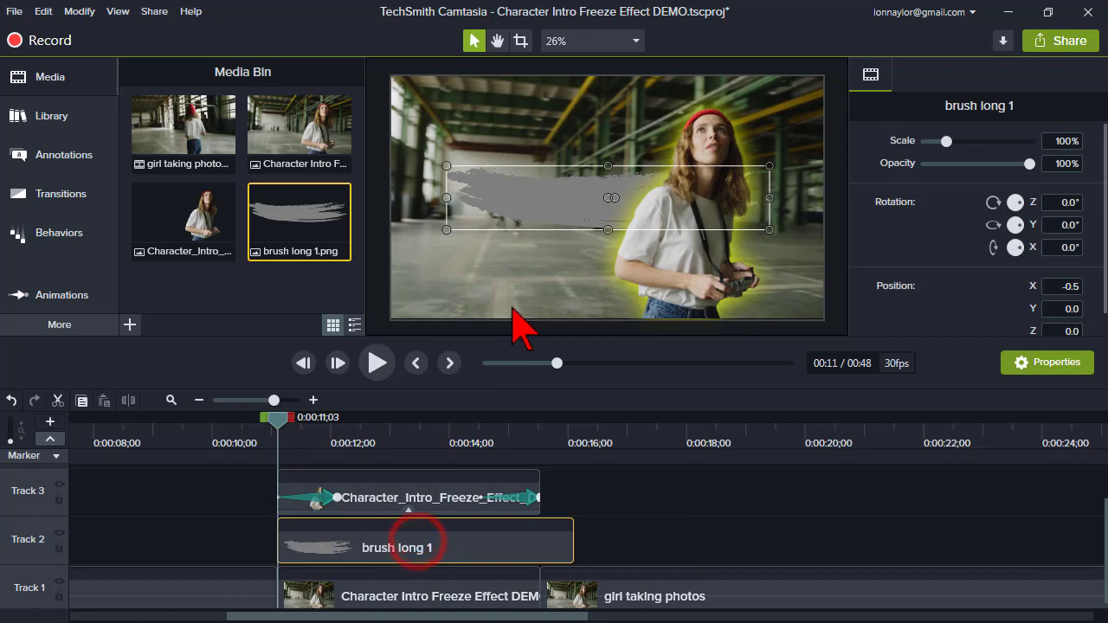
pyautogui.click(59, 499)
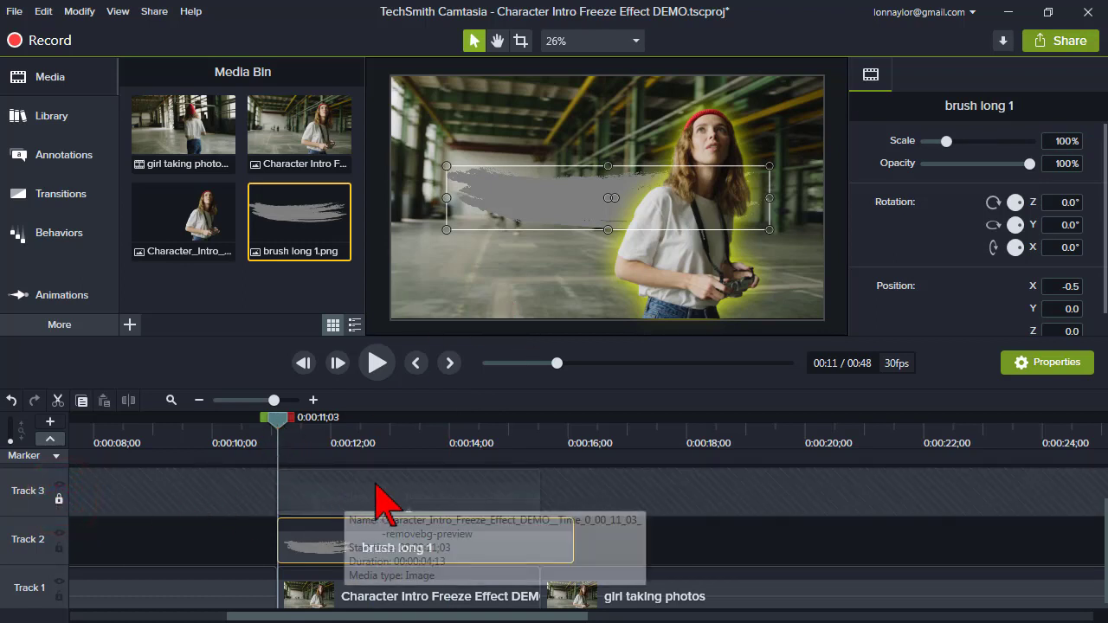
# Scale the brush stroke to 201.3%, tilt it 10.8°, and centre it at X 0.0, Y 131.6.
pyautogui.moveTo(523, 199); pyautogui.dragTo(498, 237)
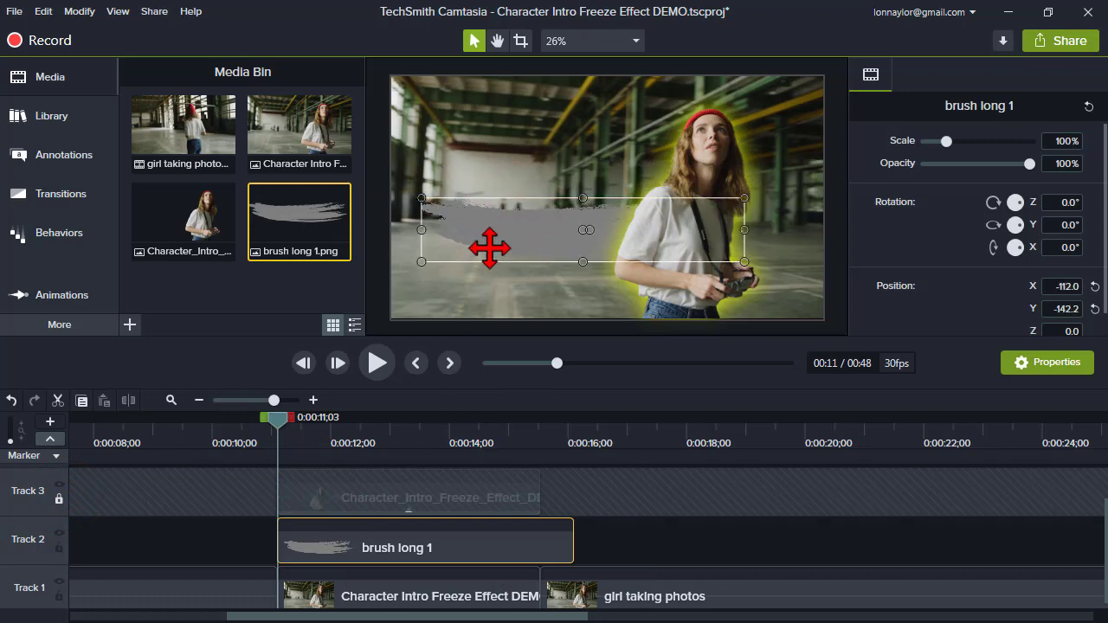
pyautogui.moveTo(489, 249)
pyautogui.mouseDown()
pyautogui.moveTo(581, 248)
pyautogui.moveTo(455, 237)
pyautogui.mouseUp()
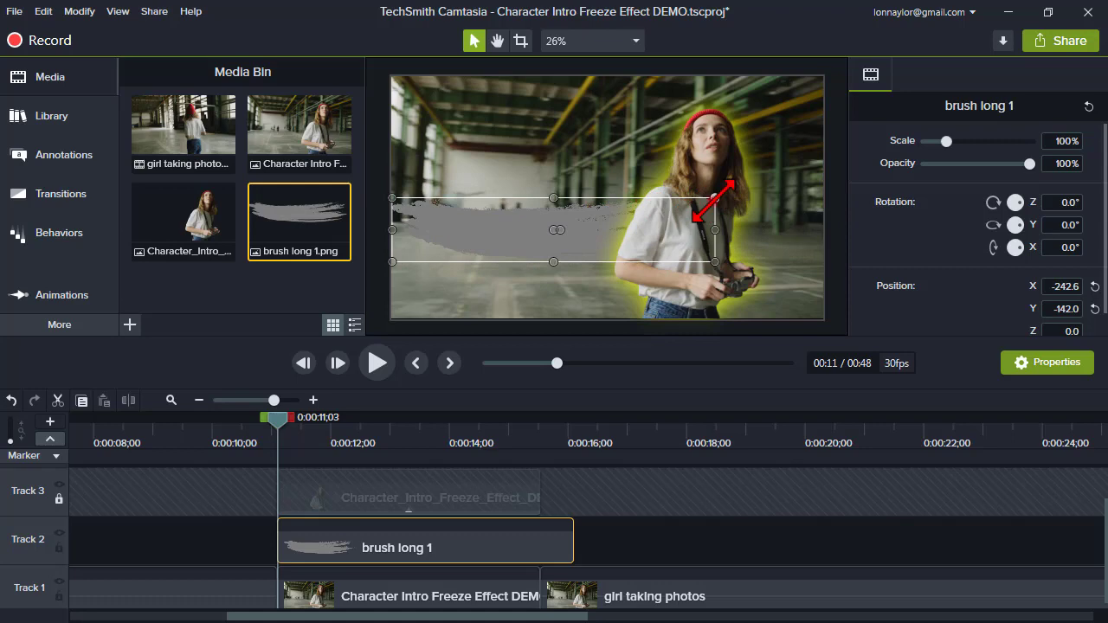
pyautogui.moveTo(715, 198); pyautogui.dragTo(752, 164)
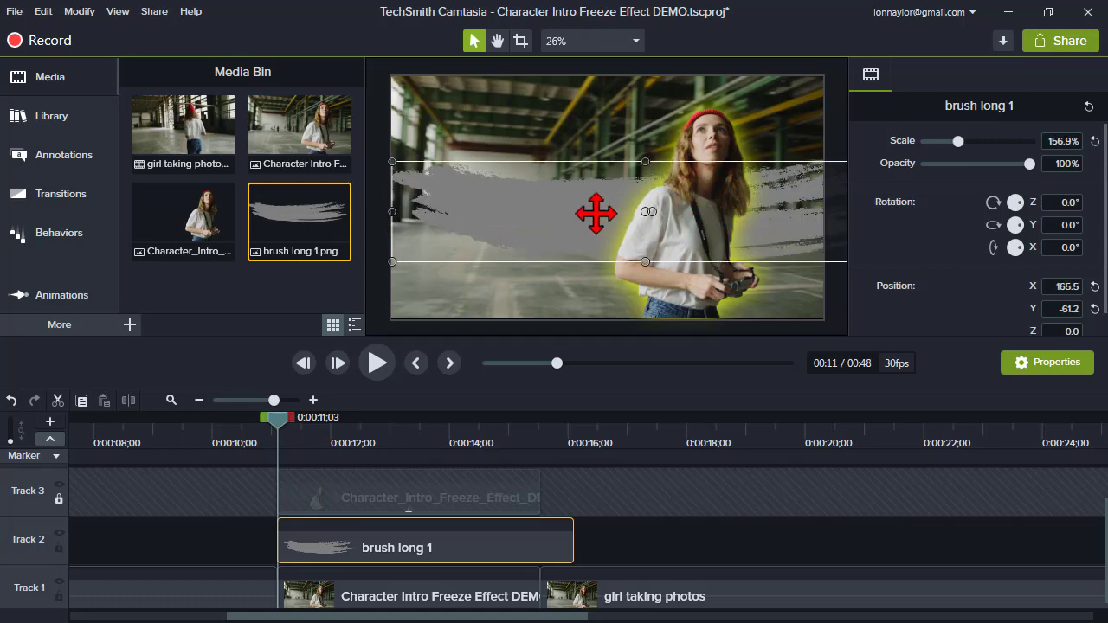
pyautogui.moveTo(573, 213)
pyautogui.mouseDown()
pyautogui.moveTo(517, 193)
pyautogui.moveTo(530, 177)
pyautogui.mouseUp()
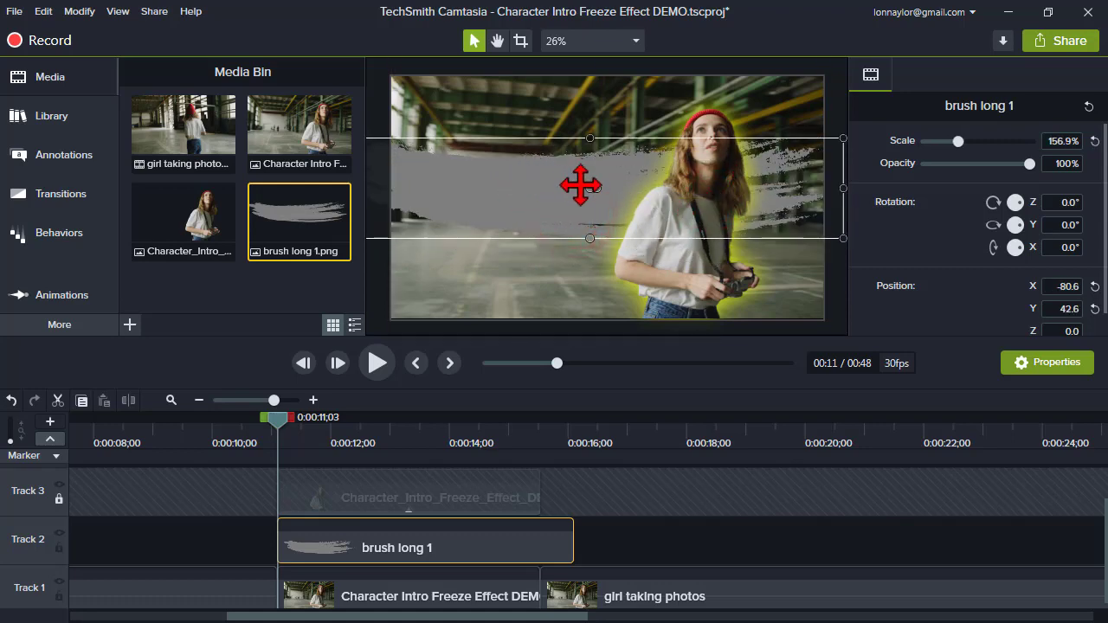
pyautogui.moveTo(597, 188); pyautogui.dragTo(603, 185)
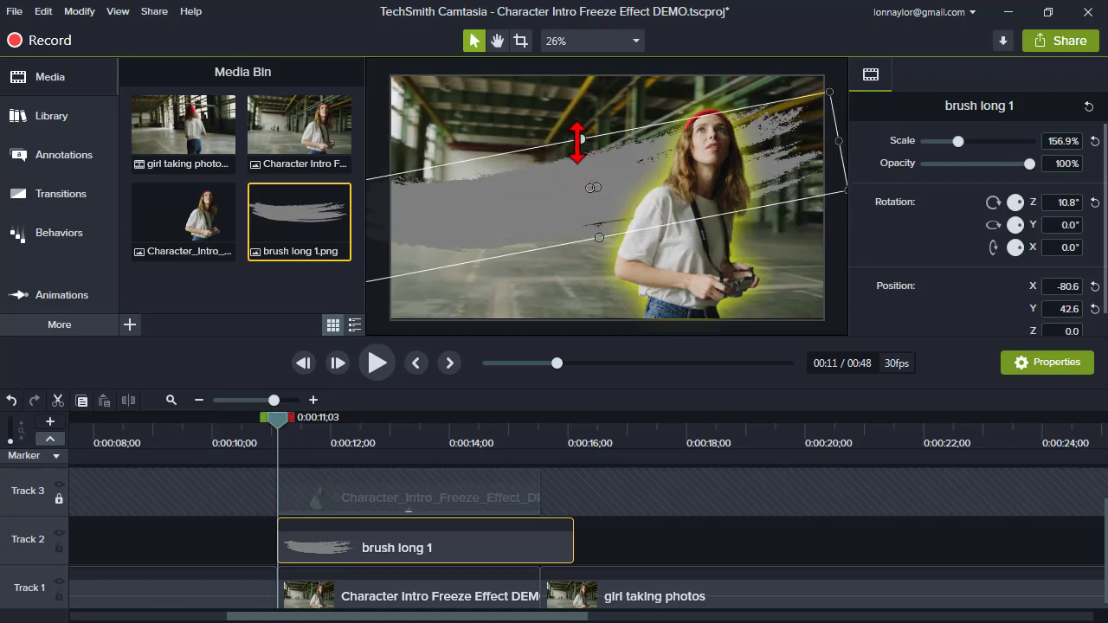
pyautogui.moveTo(578, 142); pyautogui.dragTo(582, 111)
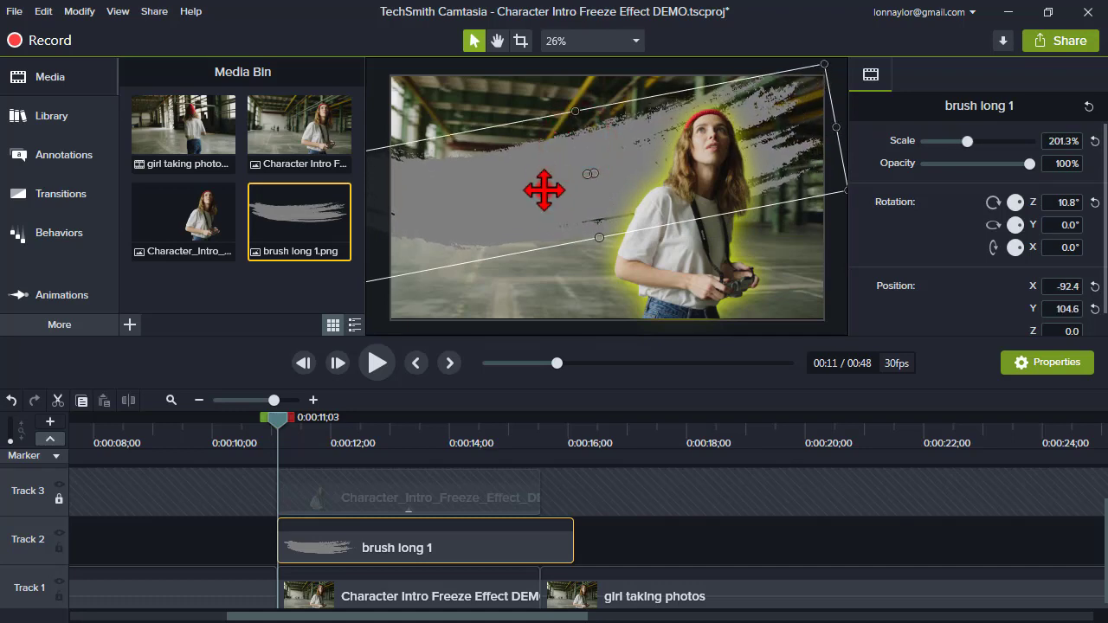
pyautogui.moveTo(545, 179); pyautogui.dragTo(568, 183)
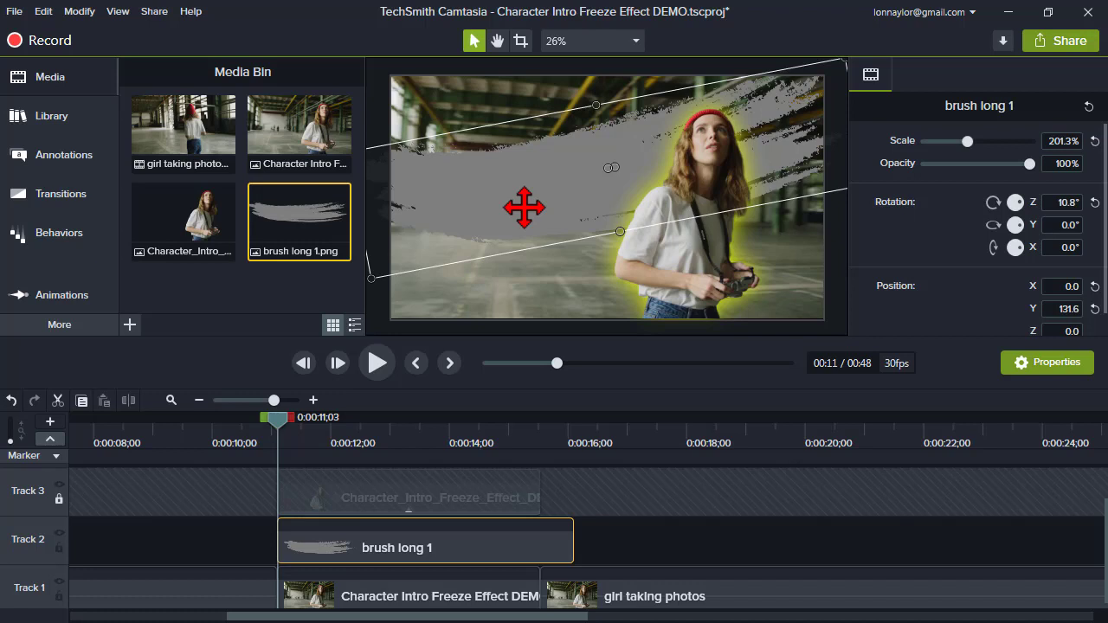
# Add a Colorize visual effect to the brush stroke.
pyautogui.rightClick(471, 183)
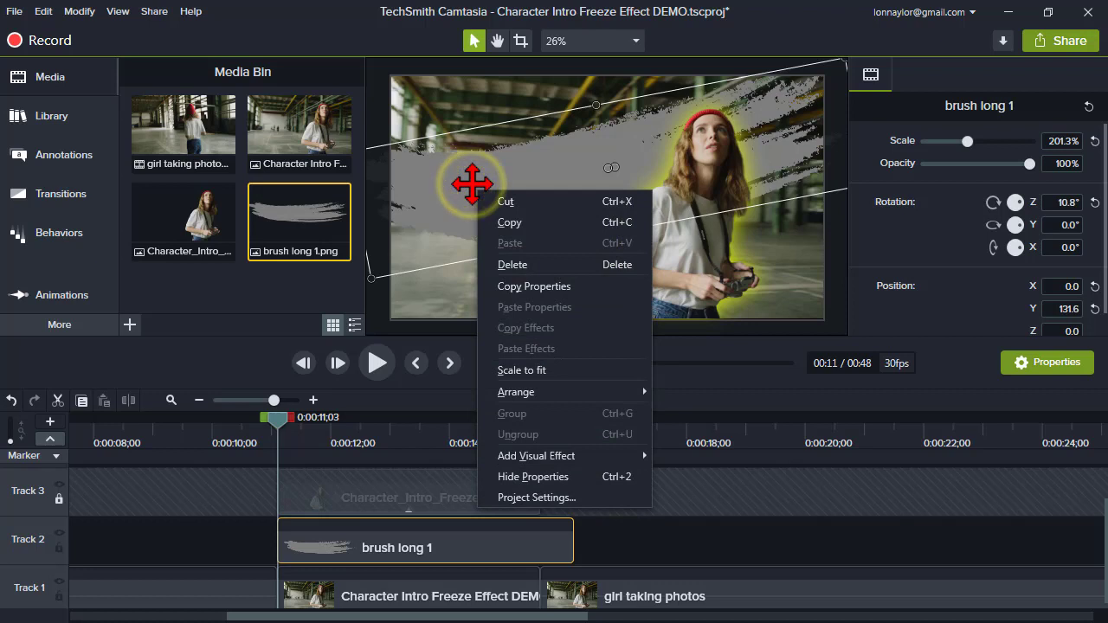
pyautogui.moveTo(638, 457)
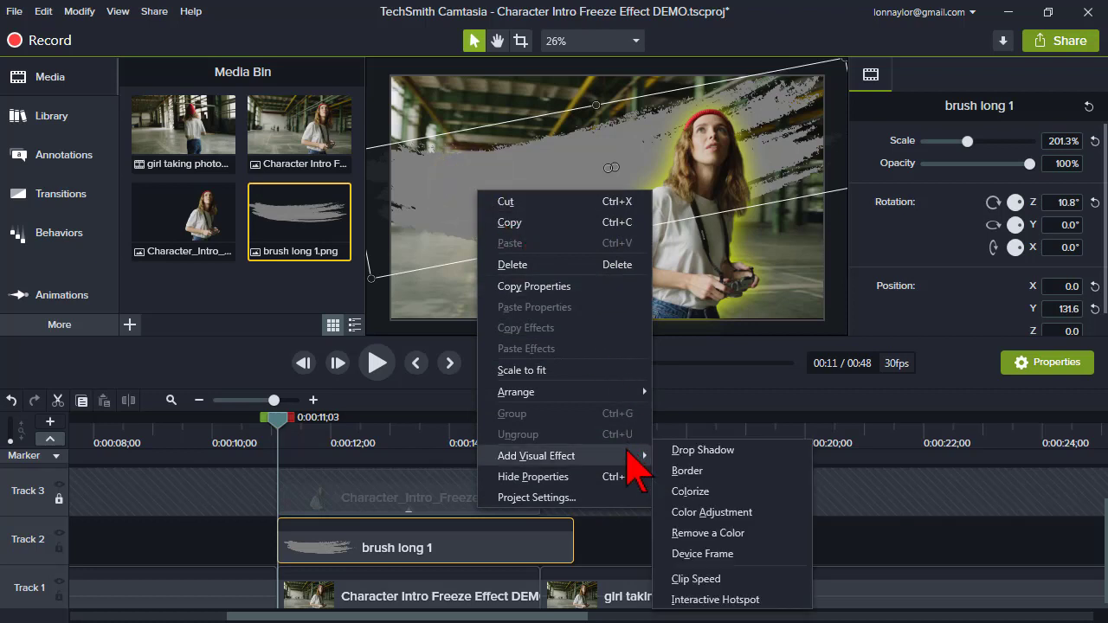
pyautogui.click(717, 490)
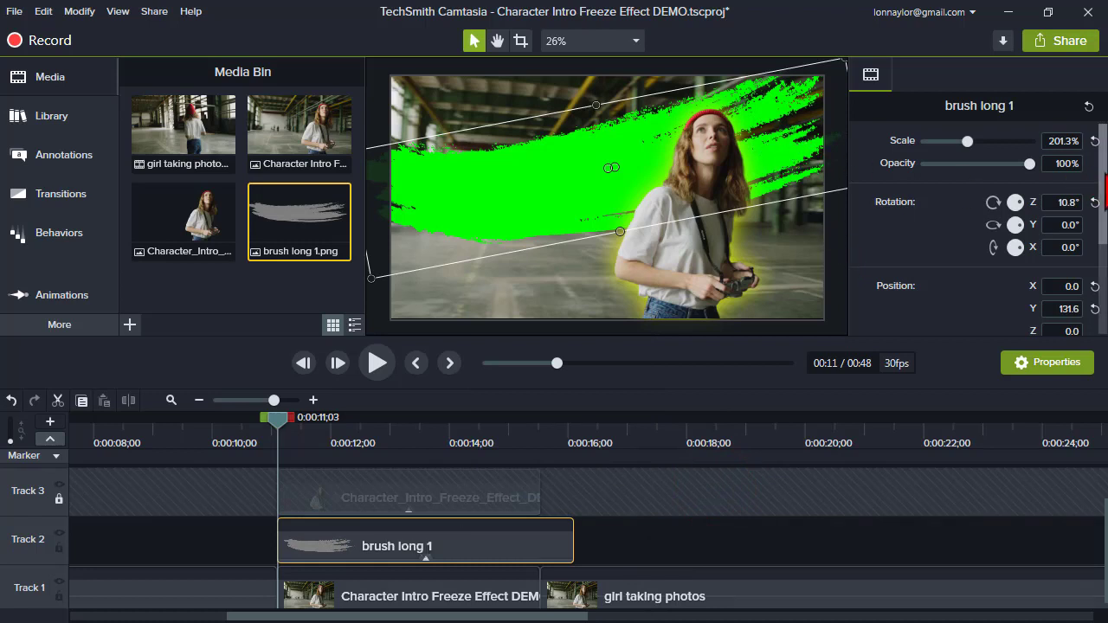
# Set the Colorize colour to white from theme CS 9 - 1 and trim the clip to about 4;25.
pyautogui.scroll(-4, 1093, 174)
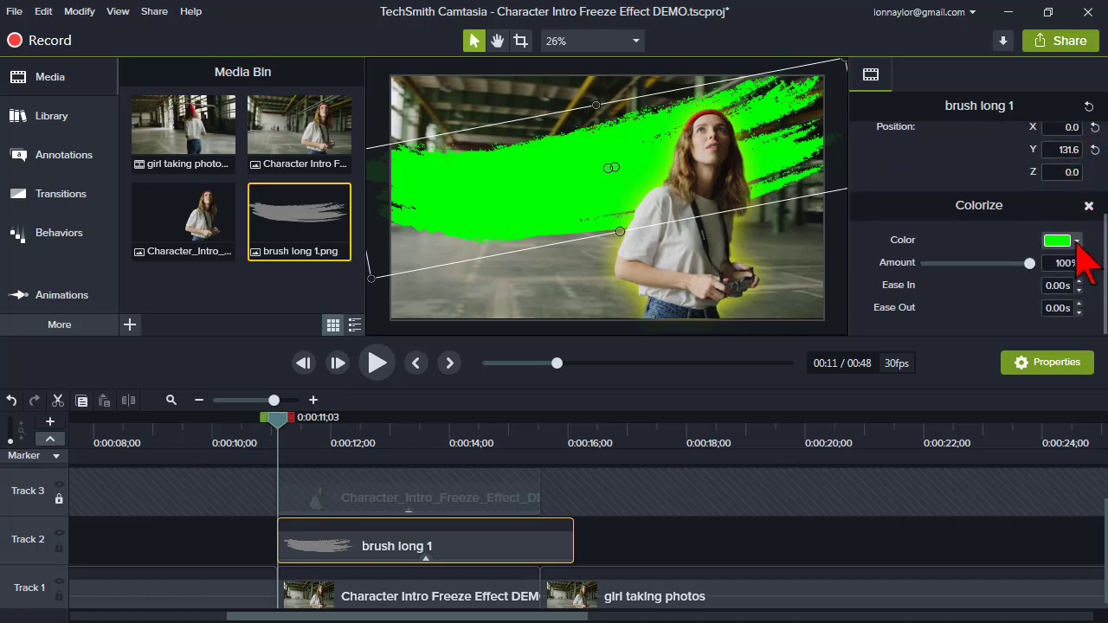
pyautogui.click(1077, 242)
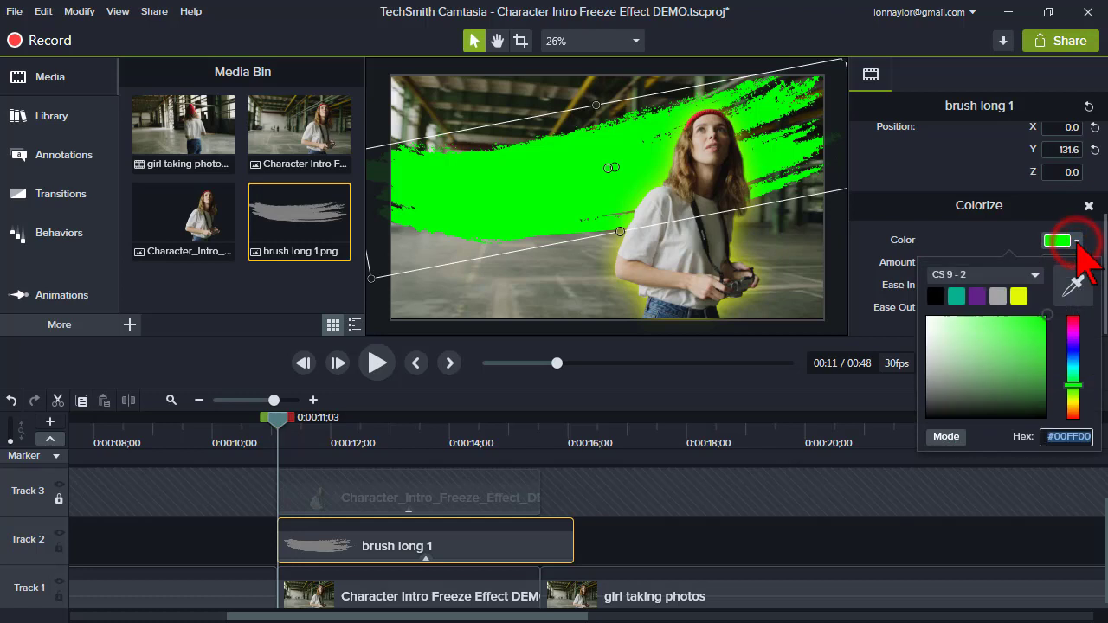
pyautogui.click(979, 297)
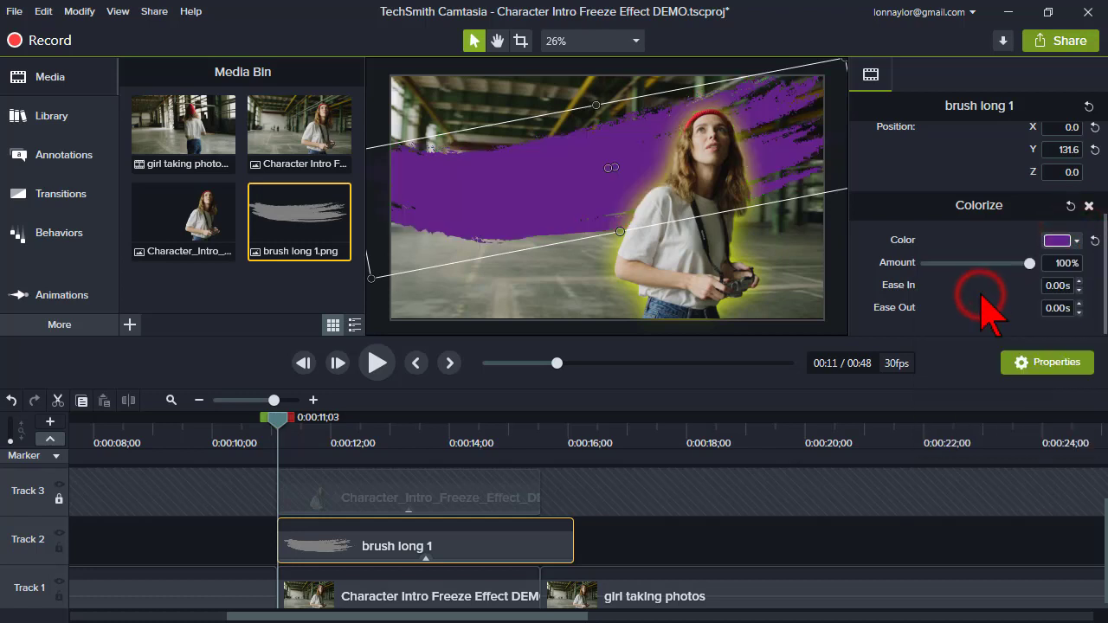
pyautogui.click(1077, 241)
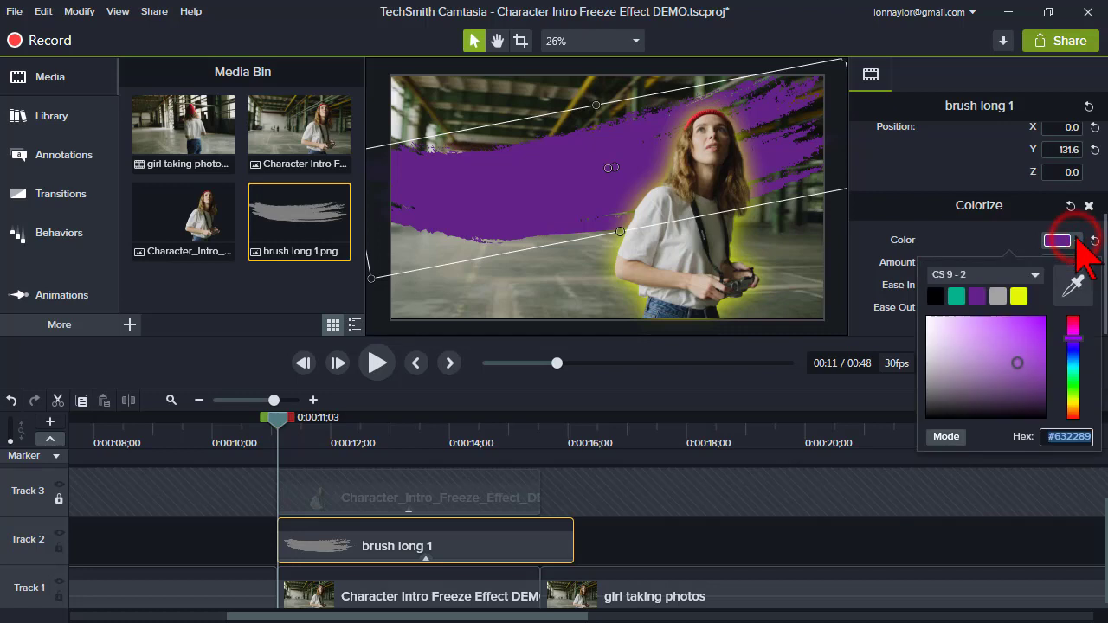
pyautogui.click(1035, 275)
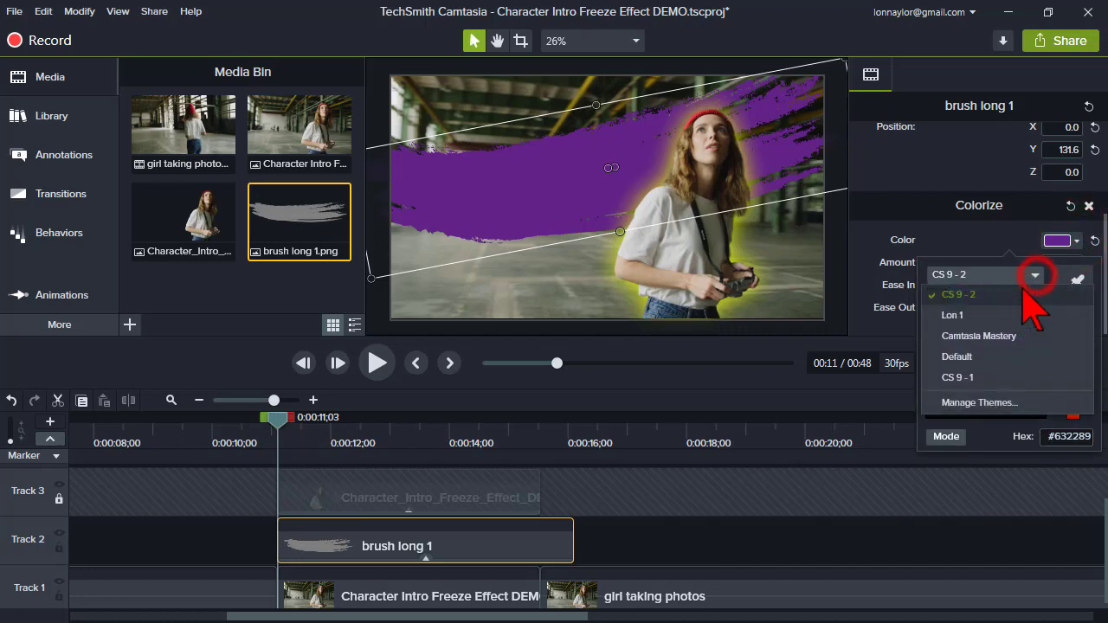
pyautogui.click(976, 378)
pyautogui.click(936, 297)
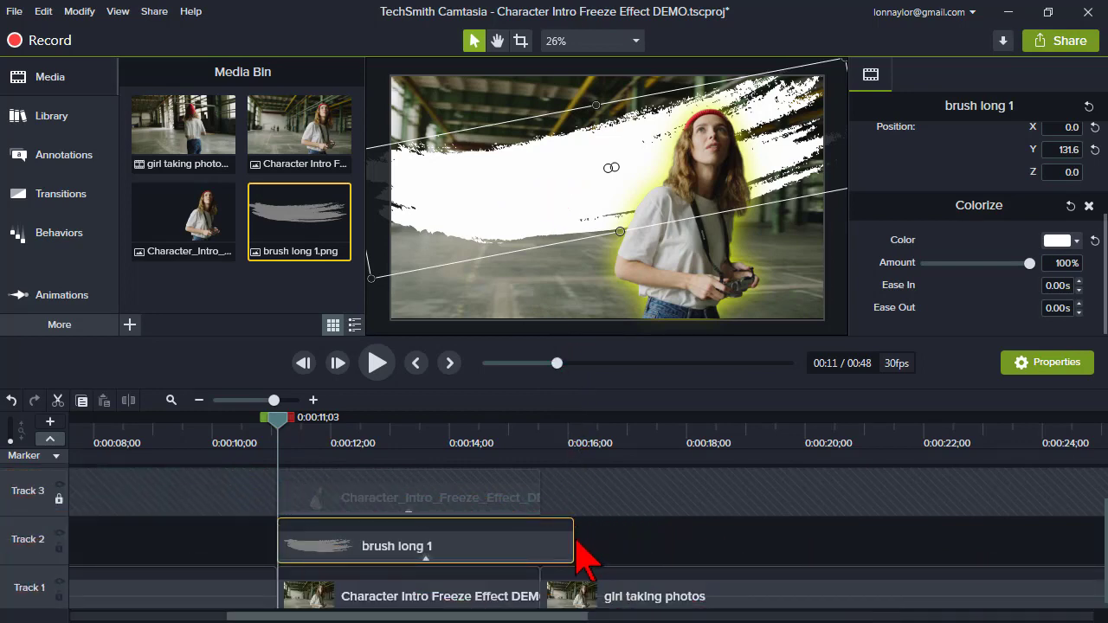
pyautogui.moveTo(572, 541); pyautogui.dragTo(540, 542)
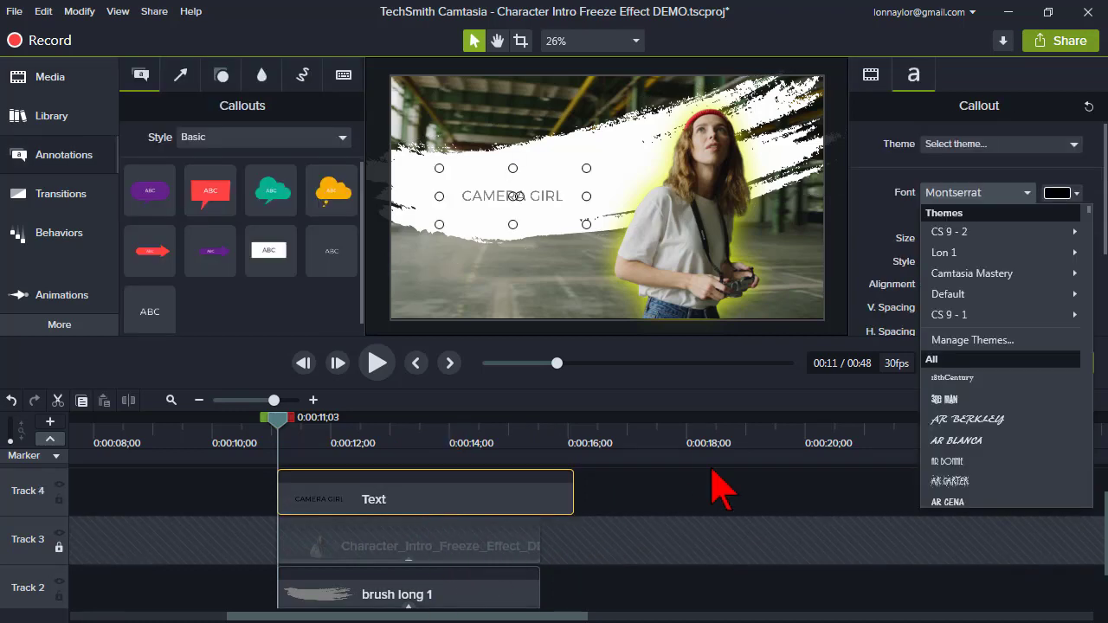
# Set the CAMERA GIRL title font to Dark Underground at size 131.
pyautogui.scroll(-3, 989, 437)
pyautogui.moveTo(1088, 217); pyautogui.dragTo(1089, 443)
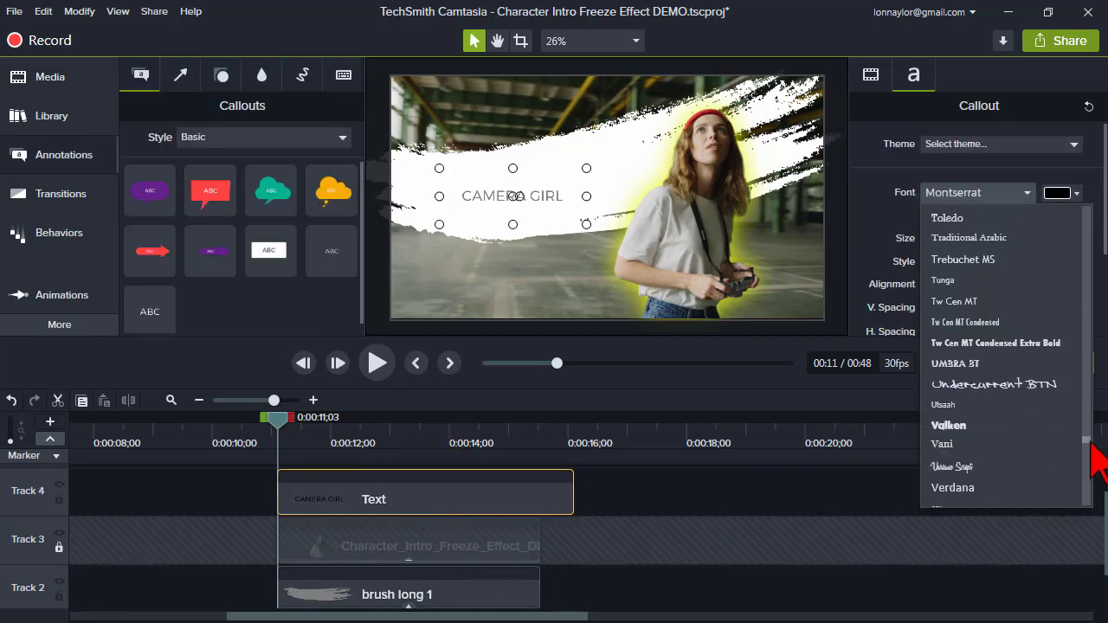
pyautogui.scroll(15, 1091, 443)
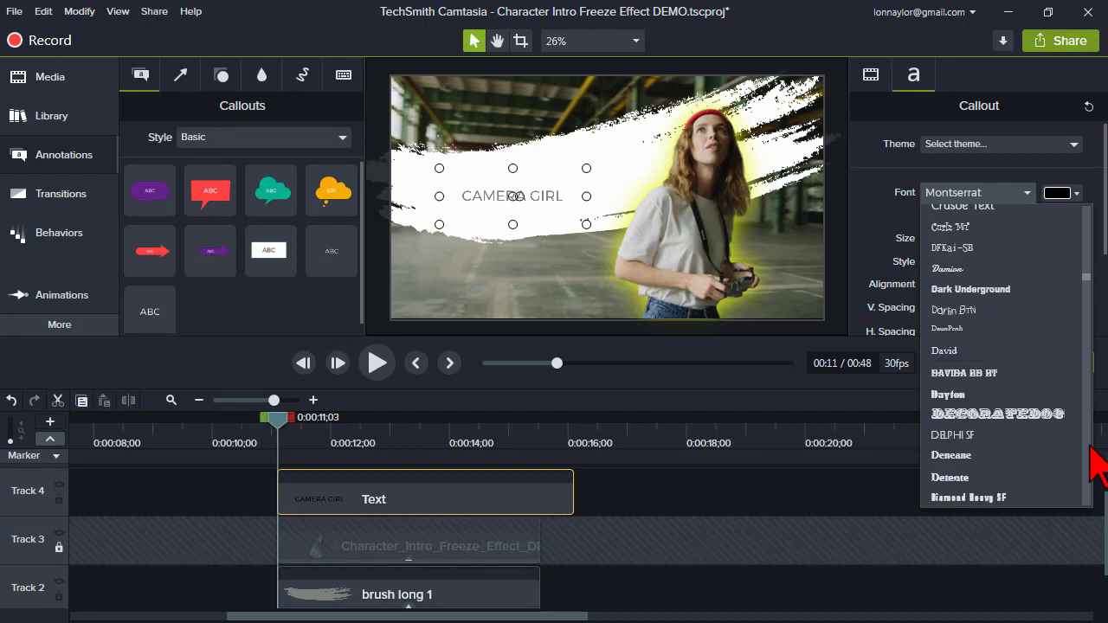
pyautogui.click(988, 293)
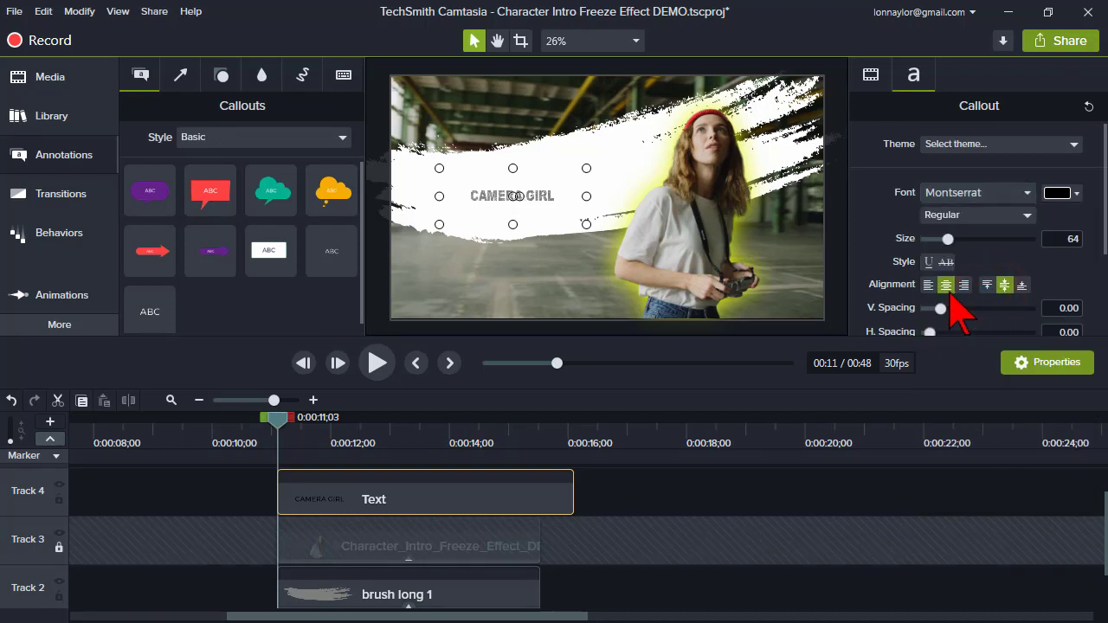
pyautogui.moveTo(947, 239); pyautogui.dragTo(976, 240)
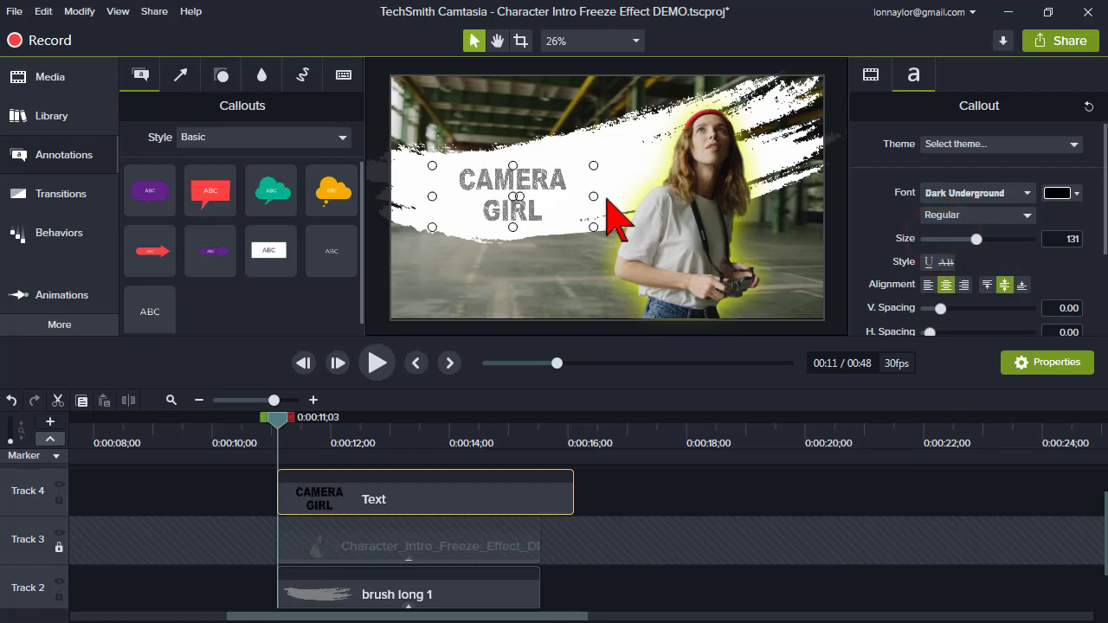
# Widen the title onto one line, nudge it onto the brush, and trim it to end with the brush.
pyautogui.moveTo(596, 198); pyautogui.dragTo(620, 197)
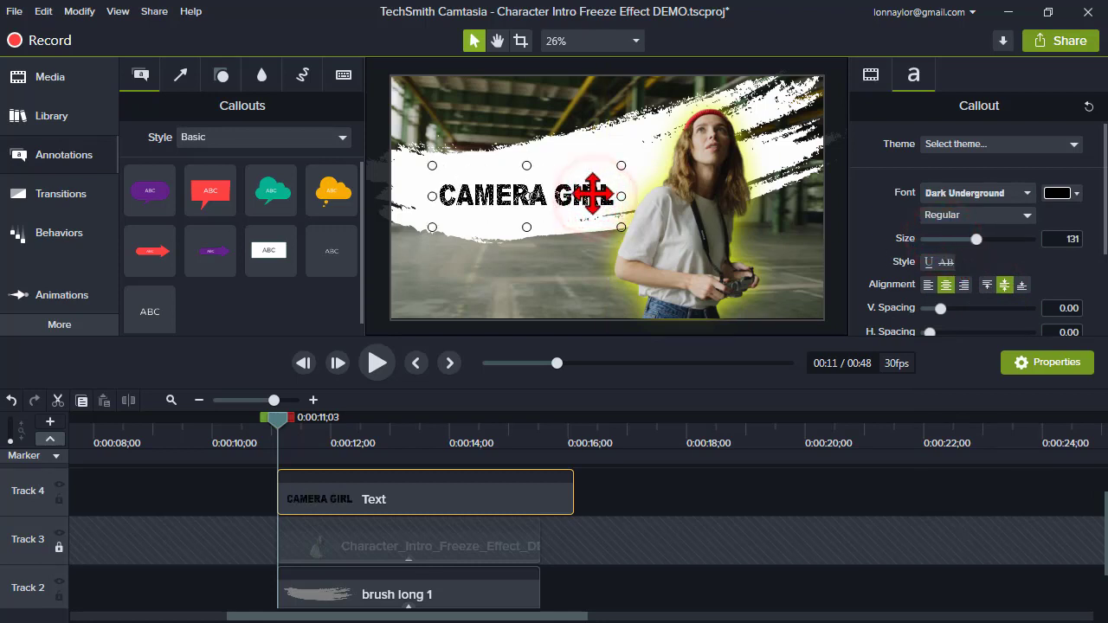
pyautogui.moveTo(527, 196); pyautogui.dragTo(513, 184)
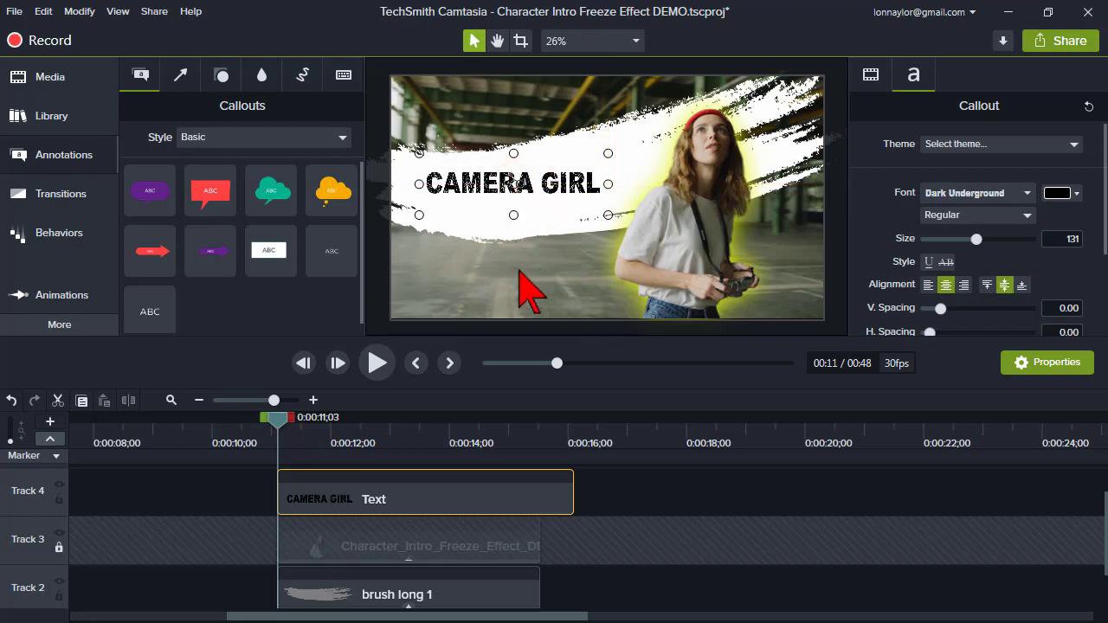
pyautogui.moveTo(574, 495); pyautogui.dragTo(539, 495)
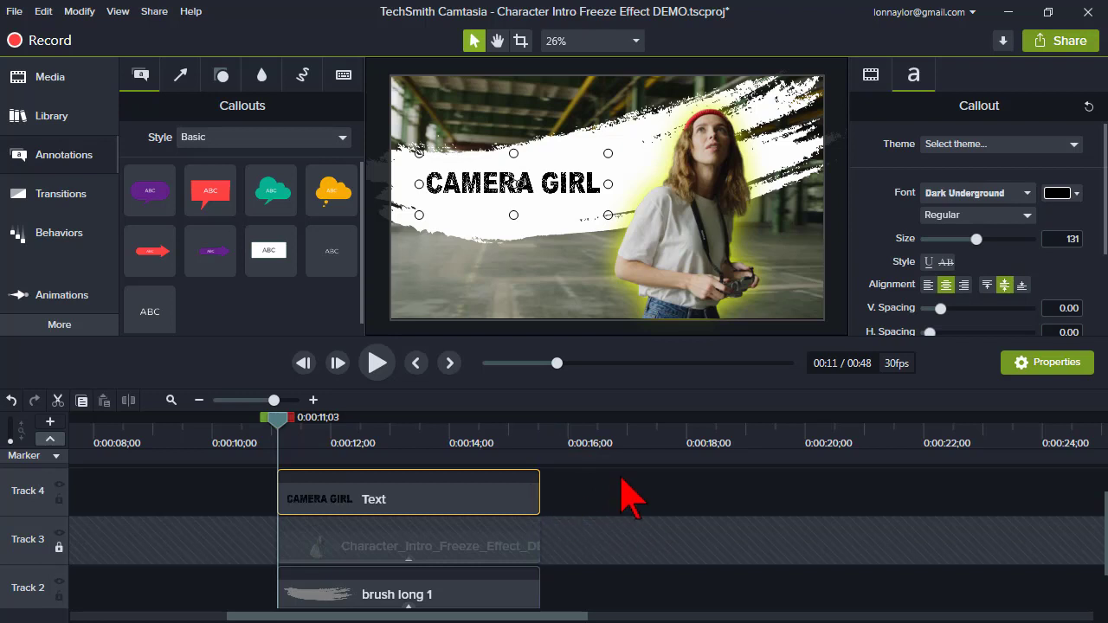
# Apply the Scale behavior to both the brush long 1 and Text clips, then preview the spring grow-in.
pyautogui.click(499, 596)
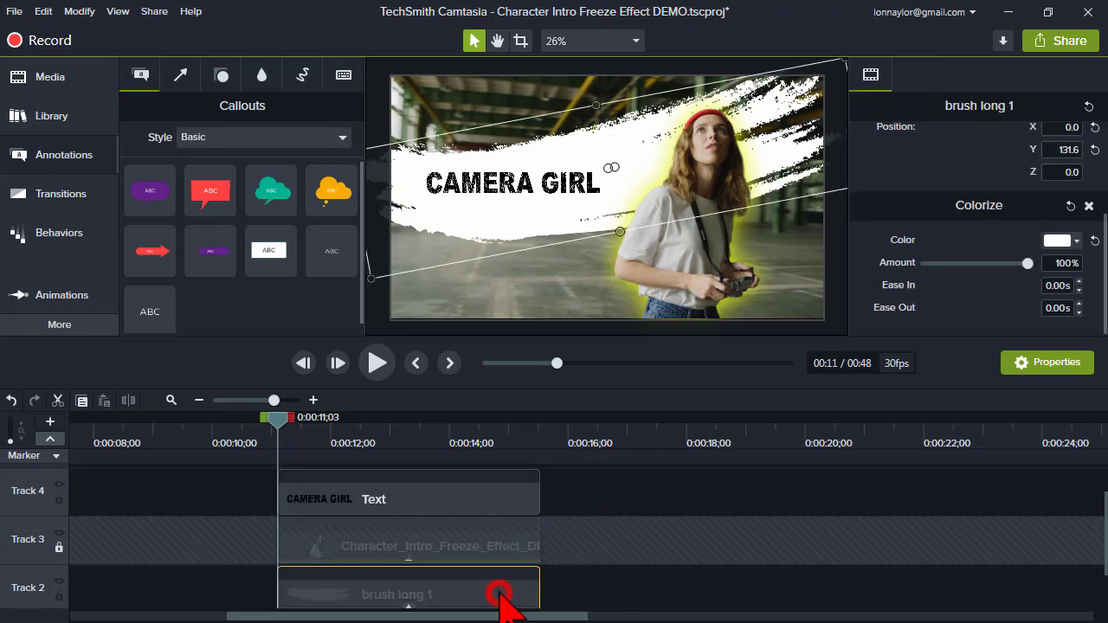
pyautogui.keyDown('ctrl'); pyautogui.click(468, 500); pyautogui.keyUp('ctrl')
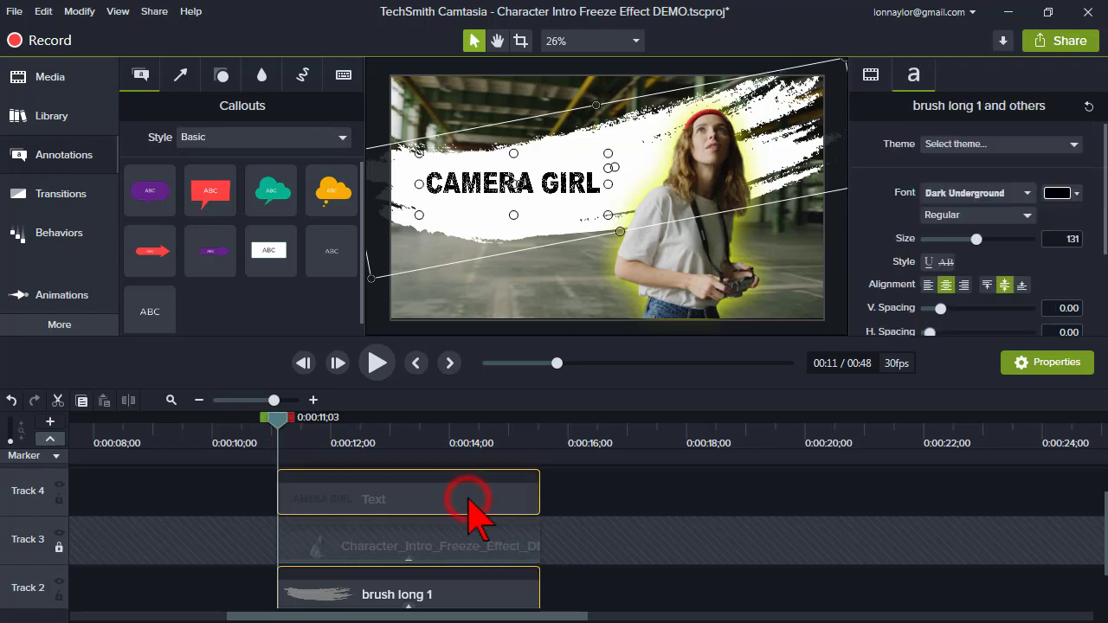
pyautogui.click(85, 245)
pyautogui.scroll(-2, 217, 223)
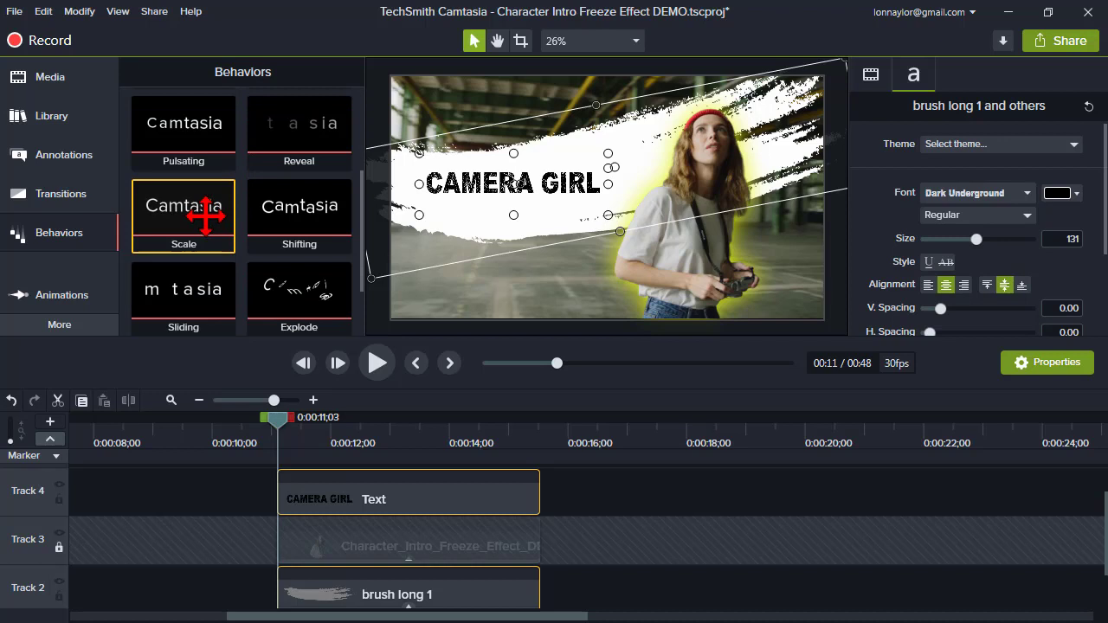
pyautogui.moveTo(205, 215); pyautogui.dragTo(392, 501)
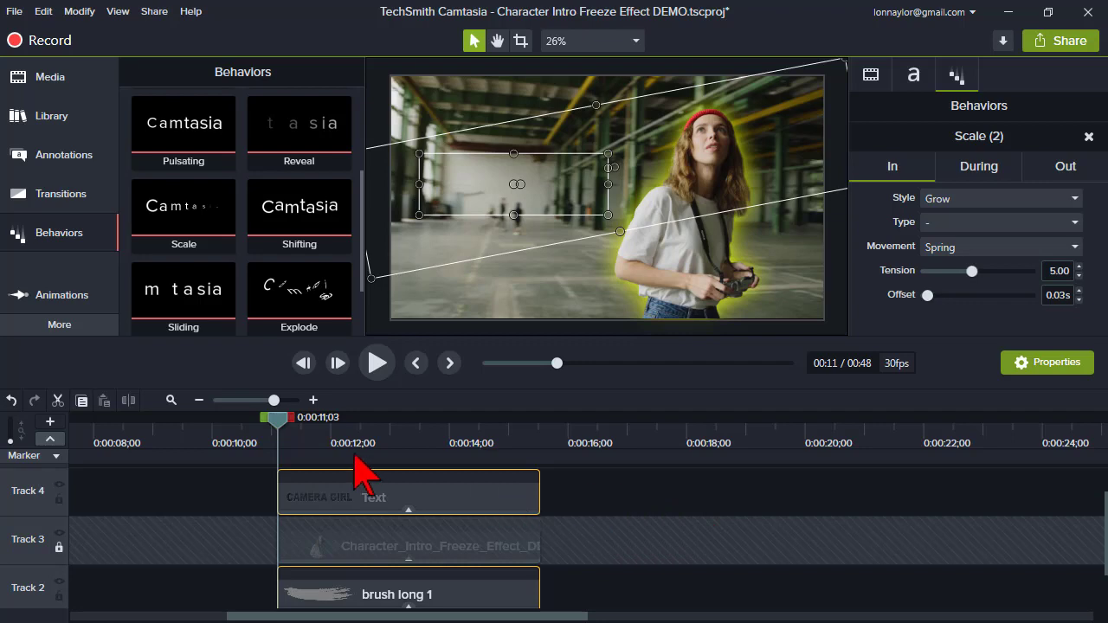
pyautogui.moveTo(281, 424); pyautogui.dragTo(597, 424)
# Add a Color Adjustment effect to the Character Intro Freeze Effect clip.
pyautogui.click(583, 490)
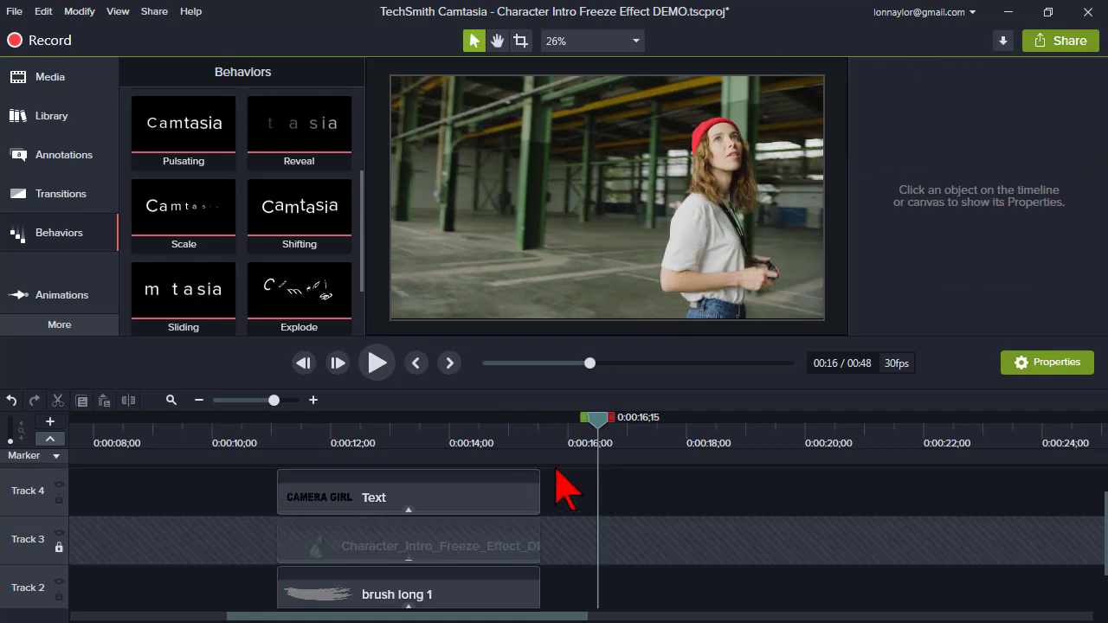
pyautogui.click(449, 426)
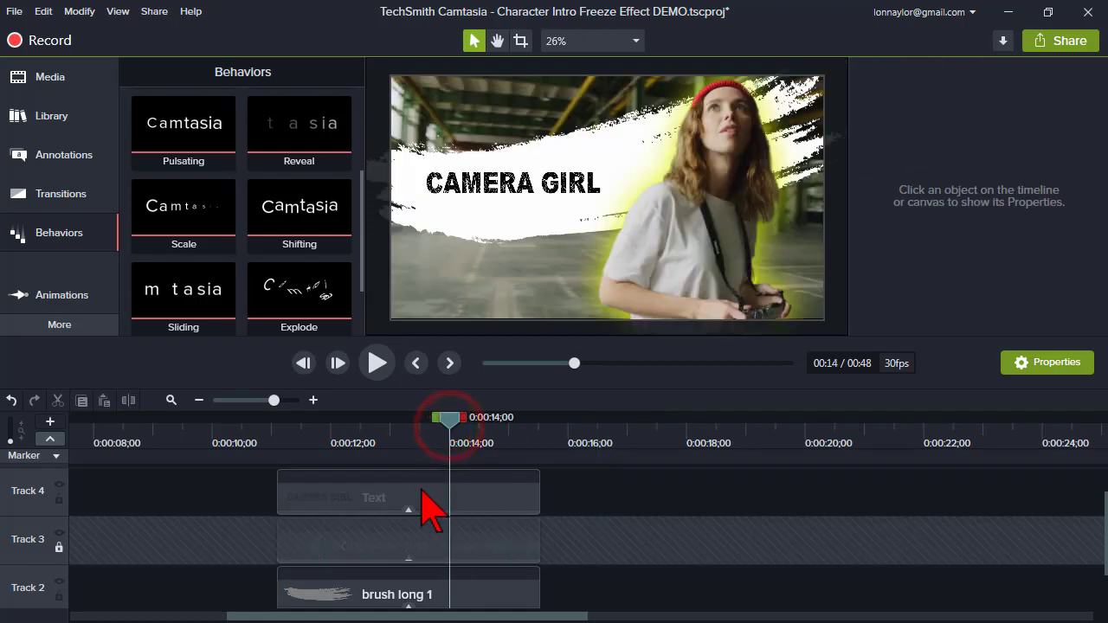
pyautogui.scroll(-1, 425, 507)
pyautogui.click(411, 592)
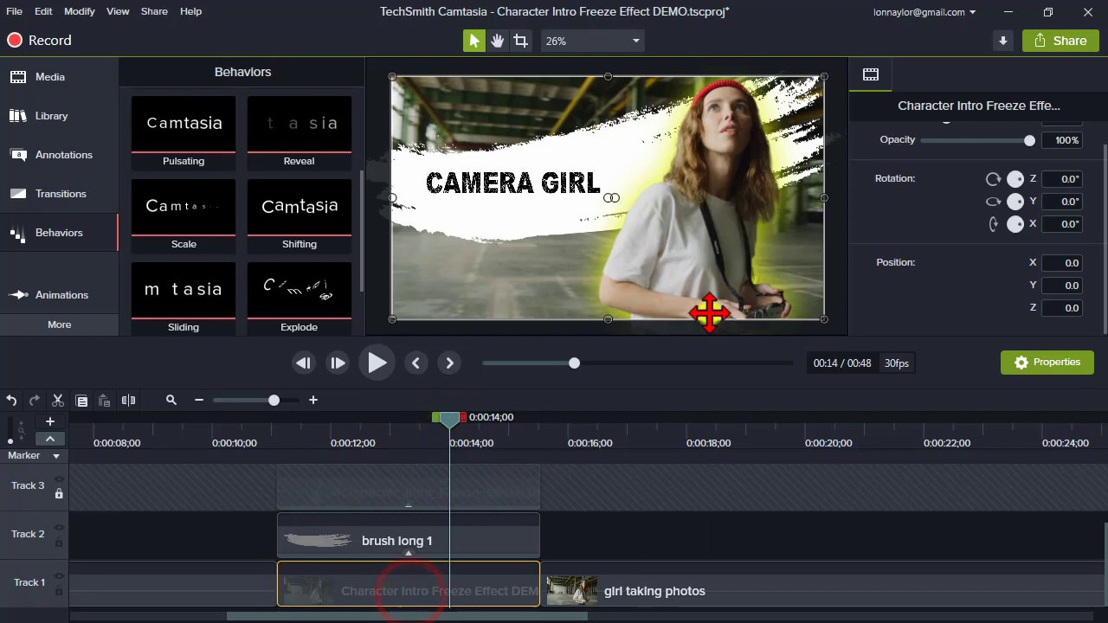
pyautogui.rightClick(712, 314)
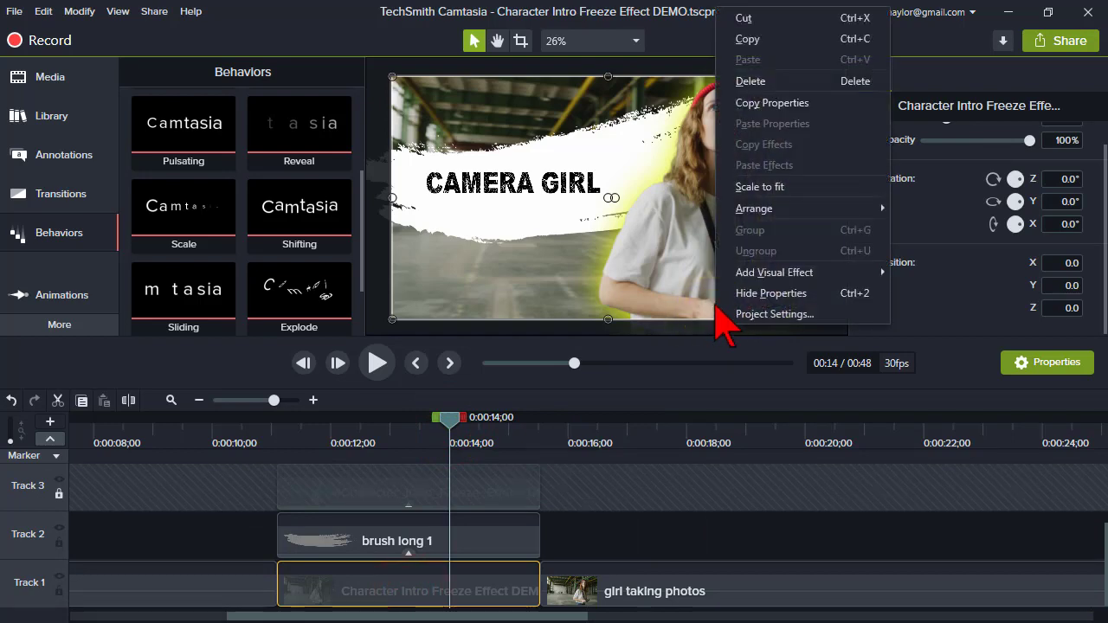
pyautogui.moveTo(751, 275)
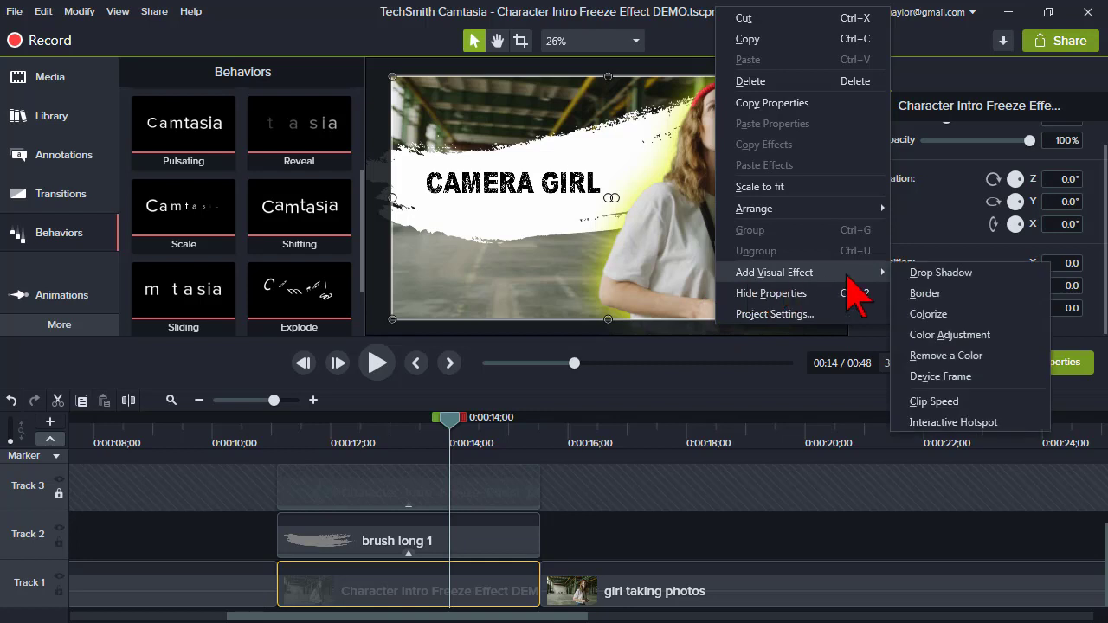
pyautogui.click(978, 333)
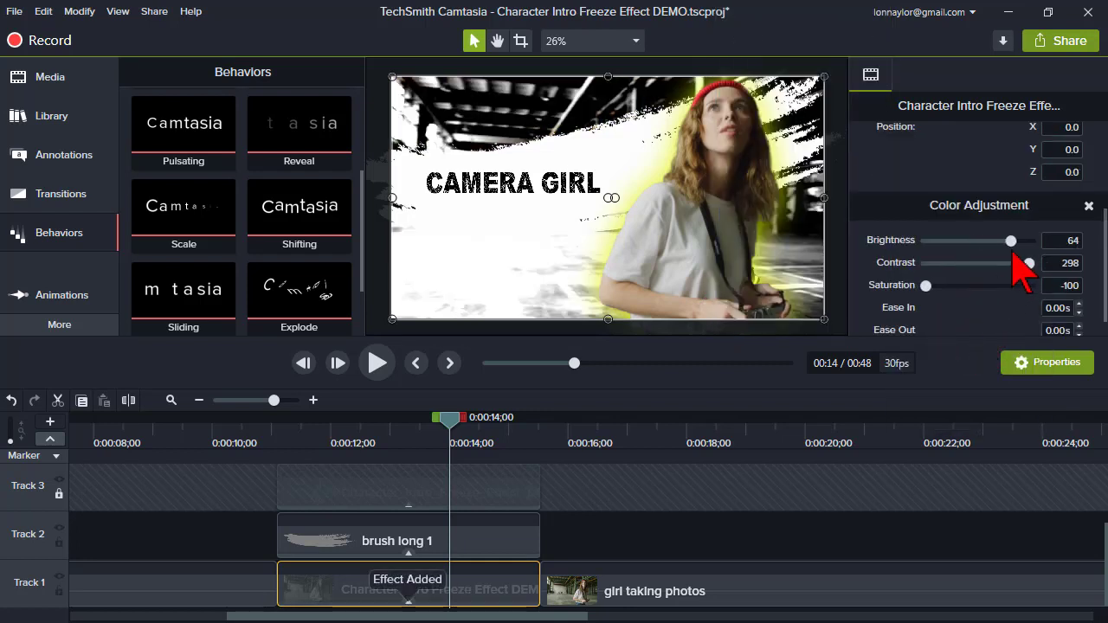
# Set Color Adjustment brightness and contrast to 0, keeping saturation at -100.
pyautogui.click(1067, 243)
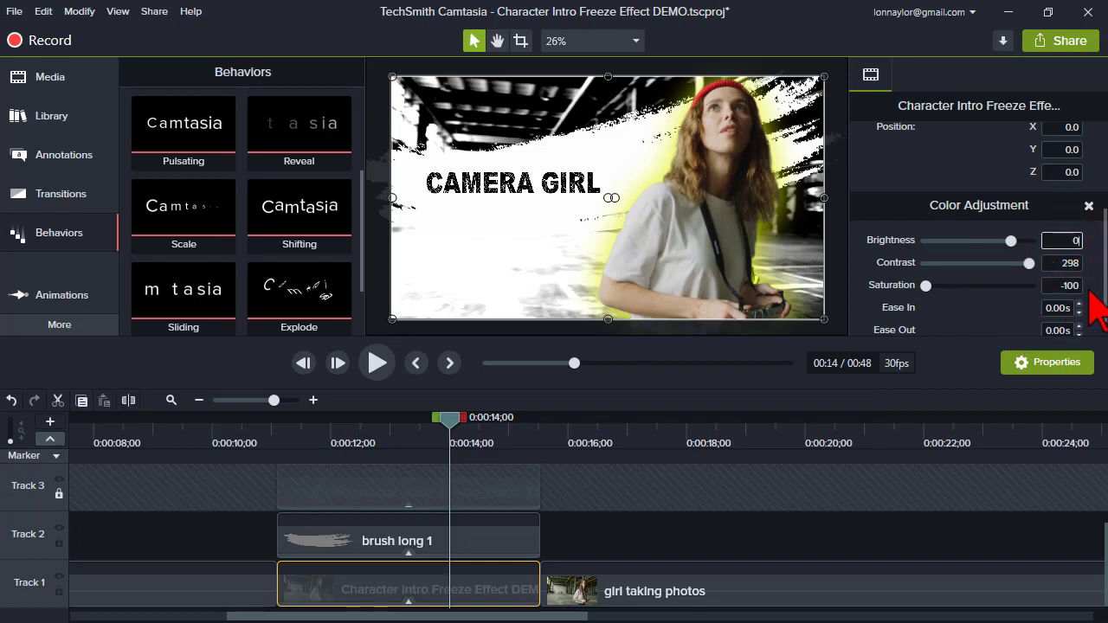
pyautogui.write('0')
pyautogui.press('Tab')
pyautogui.write('0')
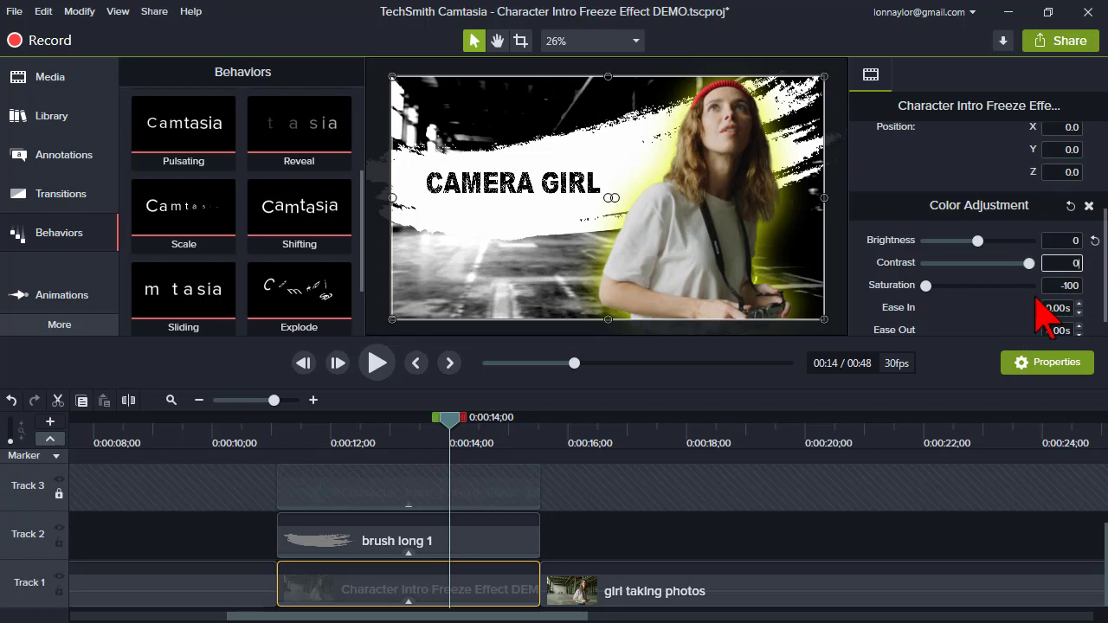
pyautogui.press('Return')
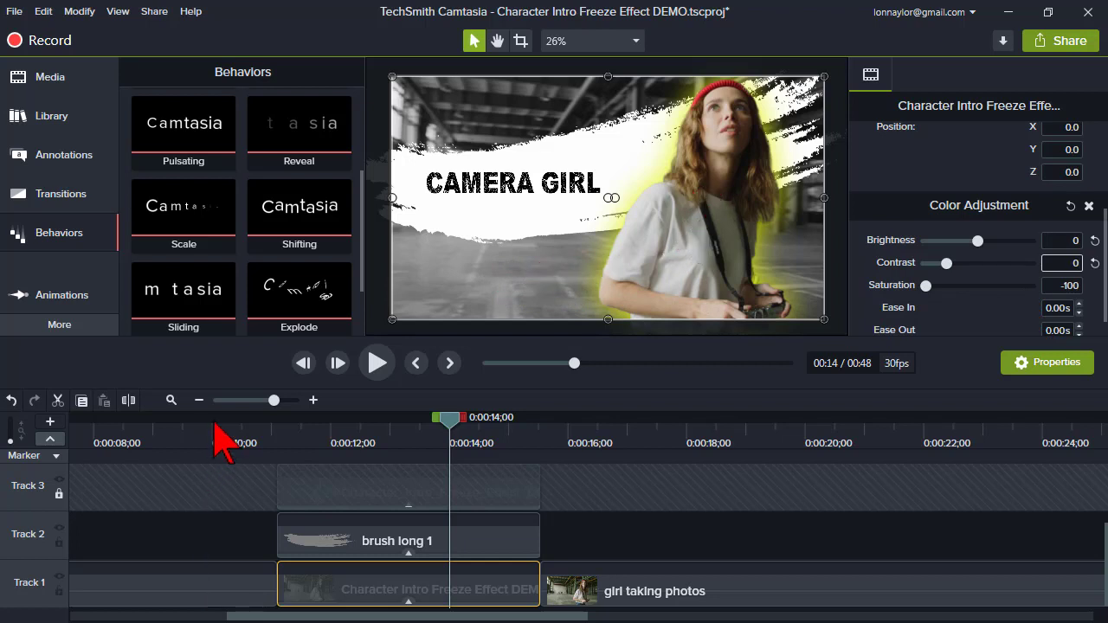
# Add Fade transitions to both ends of the Track 1 freeze-frame clip, shortening the opening fade.
pyautogui.click(79, 200)
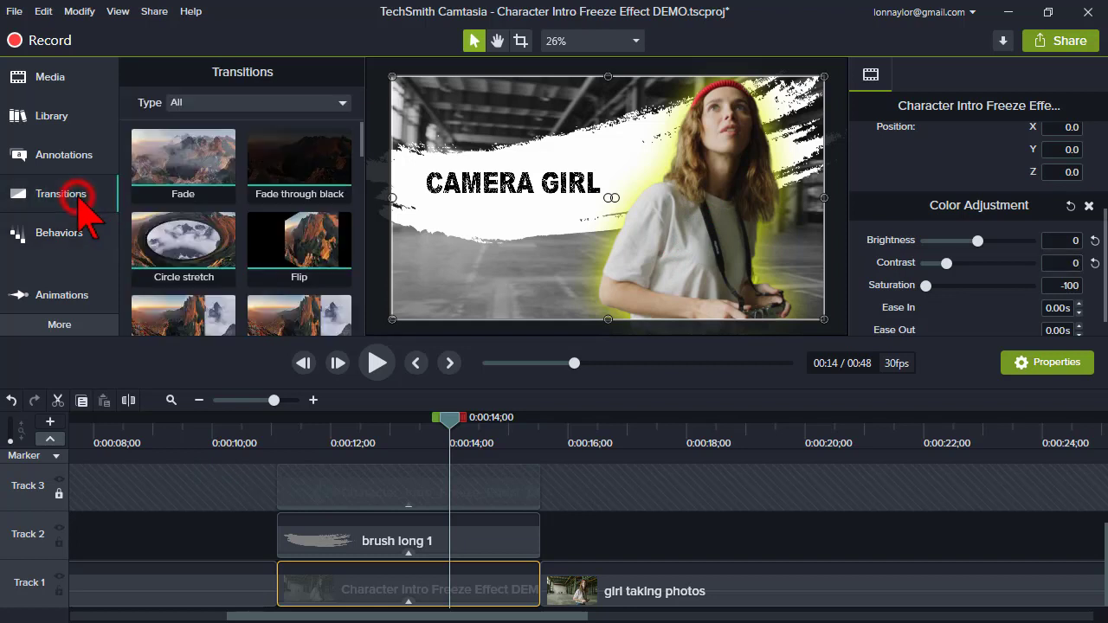
pyautogui.moveTo(165, 162); pyautogui.dragTo(287, 594)
pyautogui.click(303, 595)
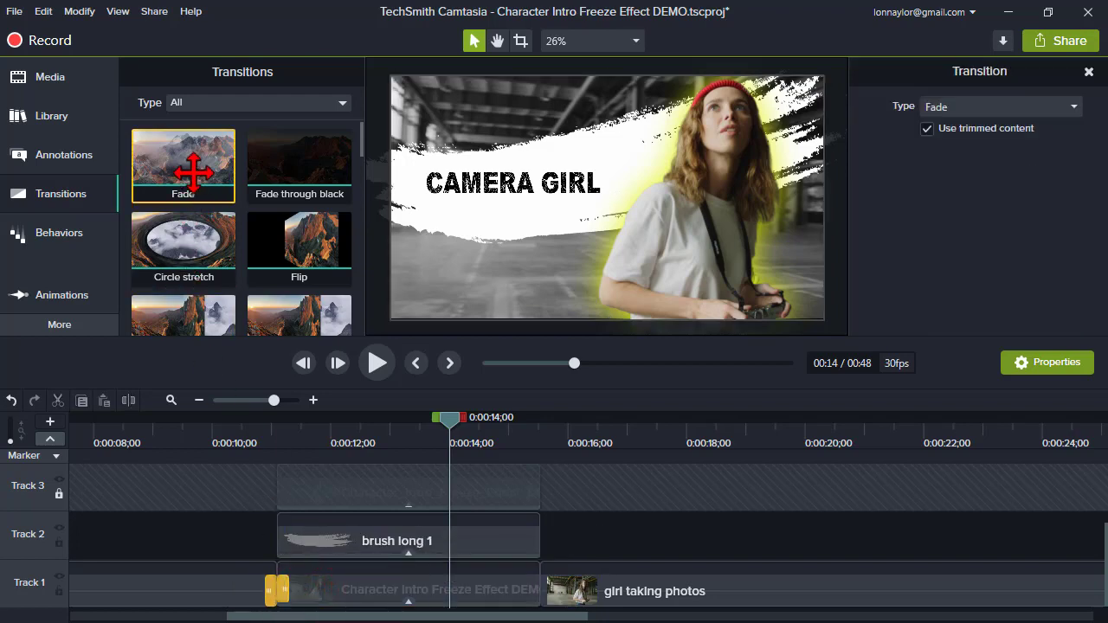
pyautogui.moveTo(181, 167)
pyautogui.mouseDown()
pyautogui.moveTo(554, 537)
pyautogui.moveTo(544, 604)
pyautogui.moveTo(531, 590)
pyautogui.mouseUp()
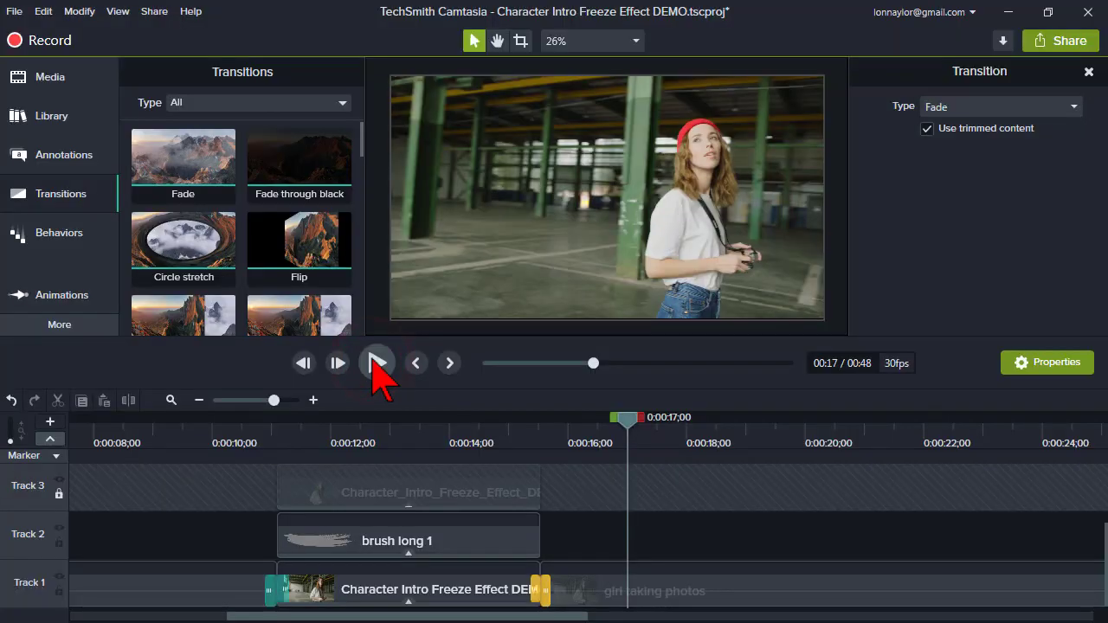
# Return to 0:00:12;13, unlock Track 3, and insert an empty new track.
pyautogui.click(358, 426)
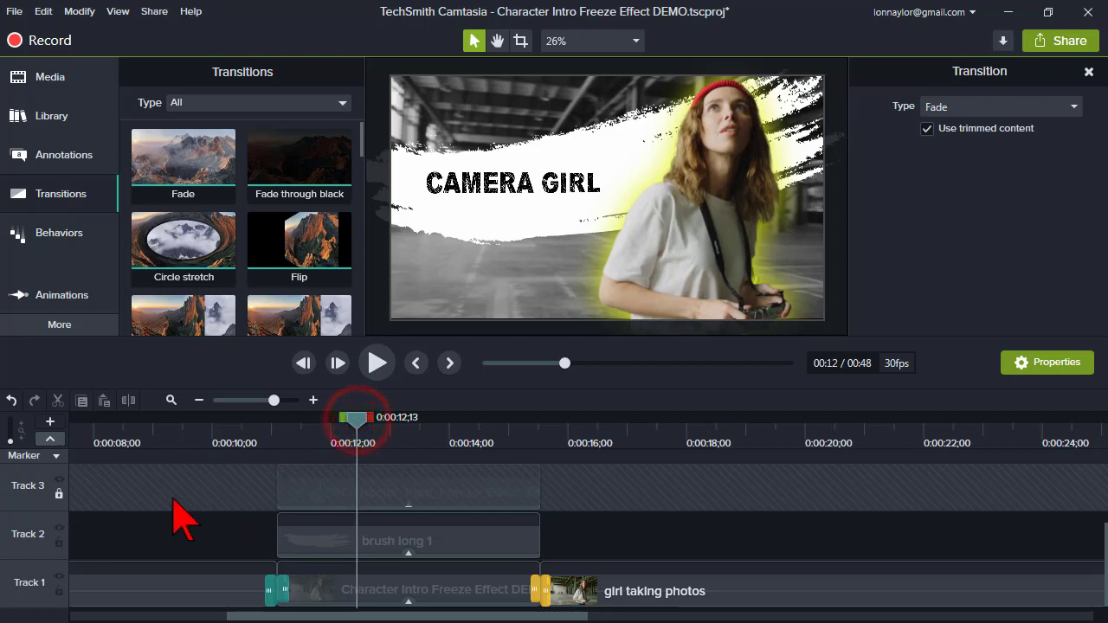
pyautogui.click(58, 494)
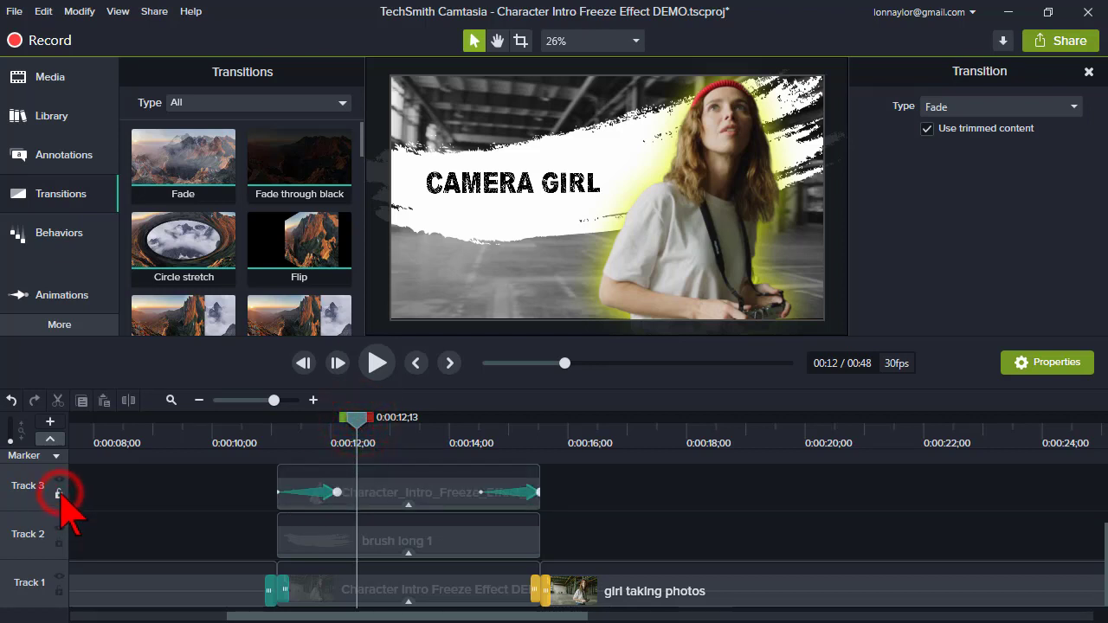
pyautogui.rightClick(31, 533)
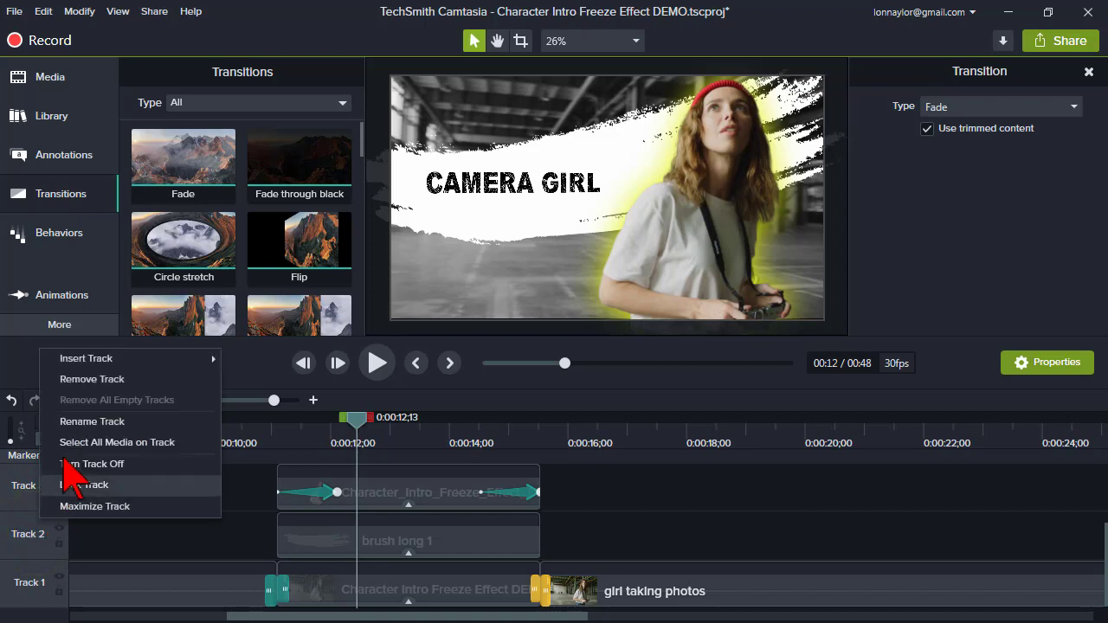
pyautogui.moveTo(99, 360)
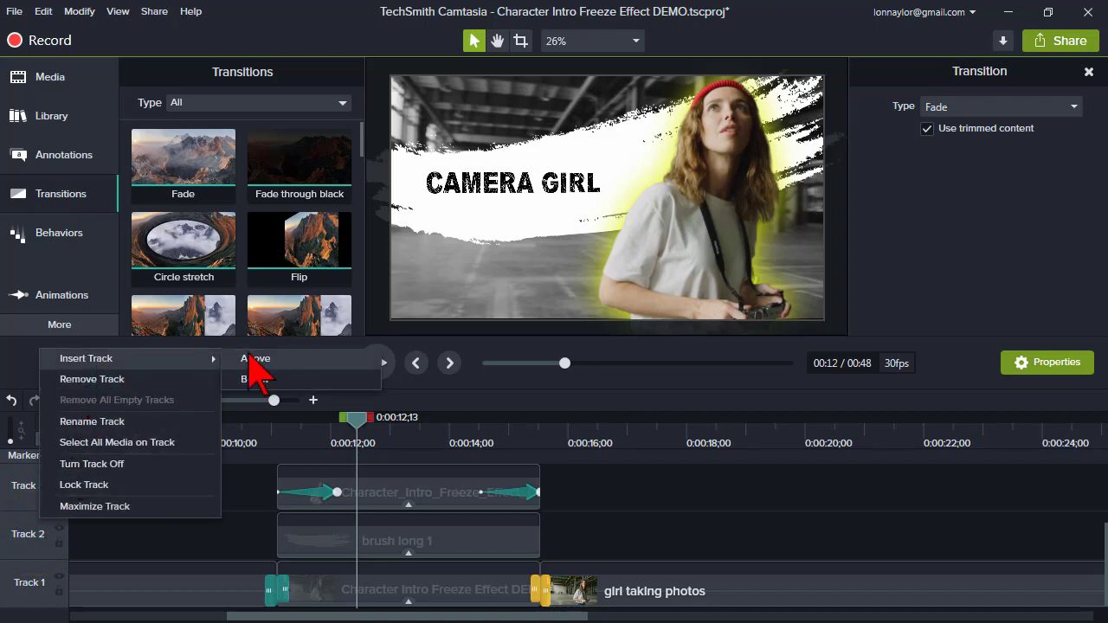
pyautogui.click(288, 381)
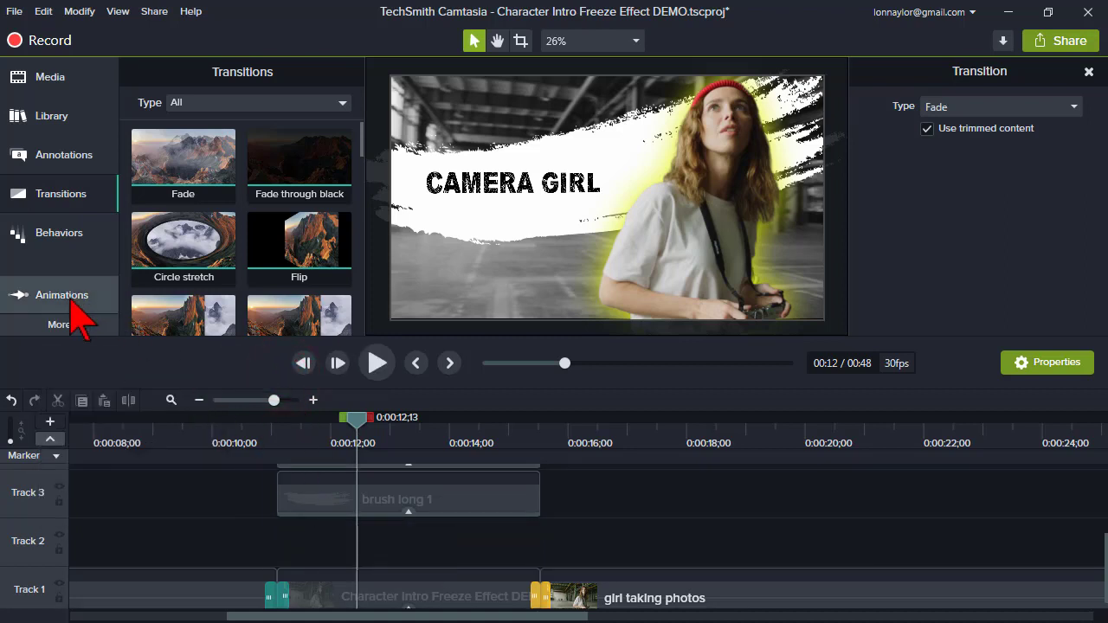
# Place a Blur annotation on the new track and stretch it to cover the whole frame.
pyautogui.click(61, 163)
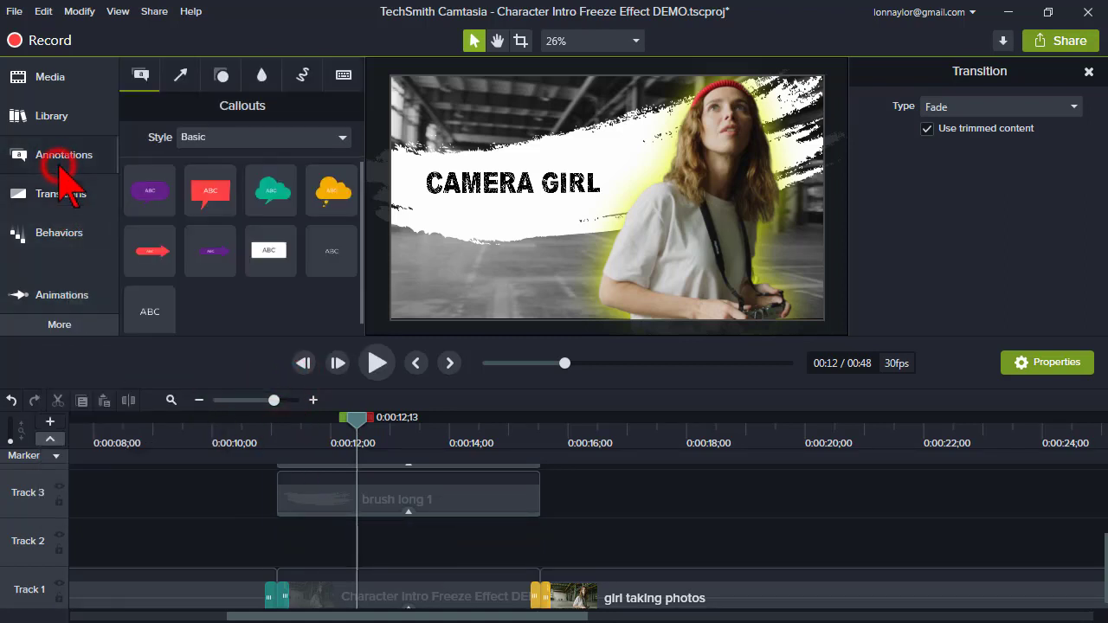
pyautogui.click(262, 78)
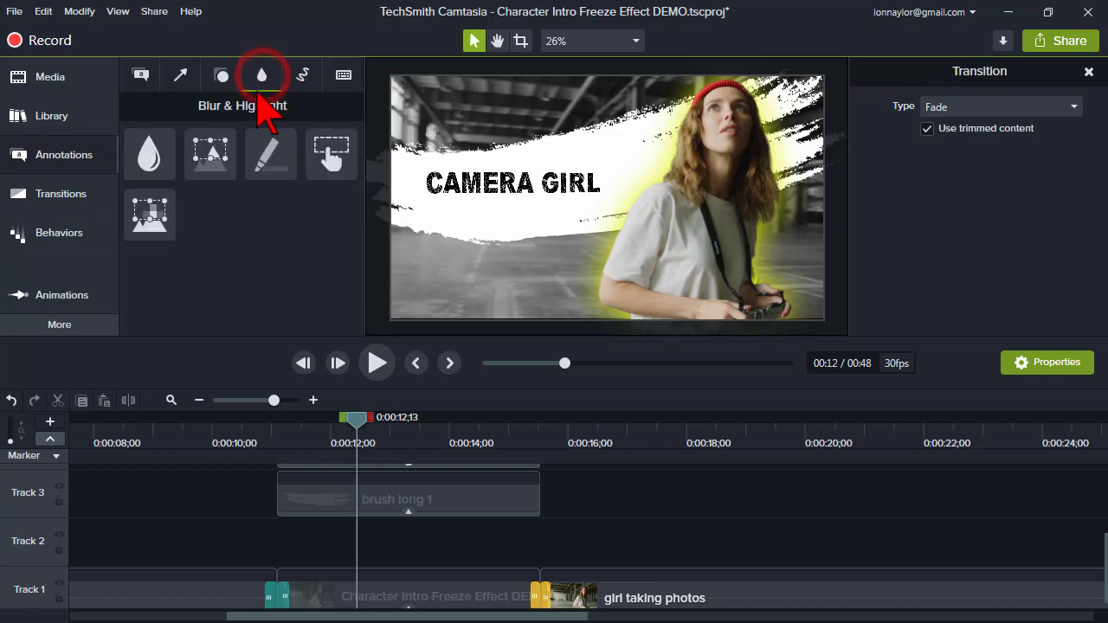
pyautogui.moveTo(144, 158)
pyautogui.mouseDown()
pyautogui.moveTo(215, 287)
pyautogui.moveTo(286, 537)
pyautogui.mouseUp()
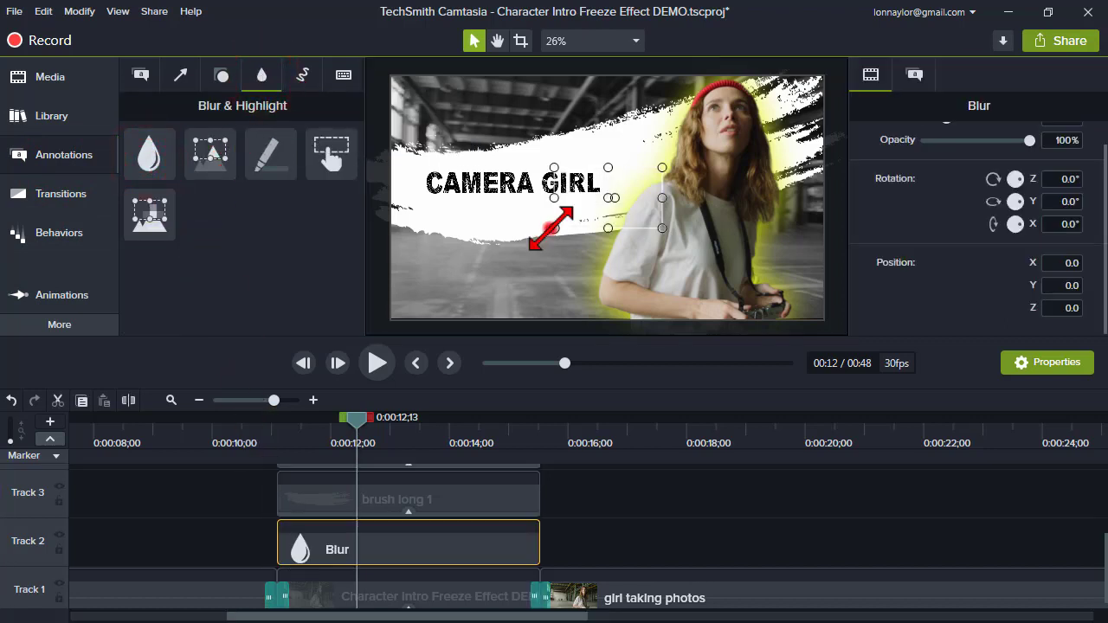
pyautogui.click(549, 238)
pyautogui.moveTo(433, 310); pyautogui.dragTo(372, 353)
pyautogui.moveTo(662, 167); pyautogui.dragTo(844, 61)
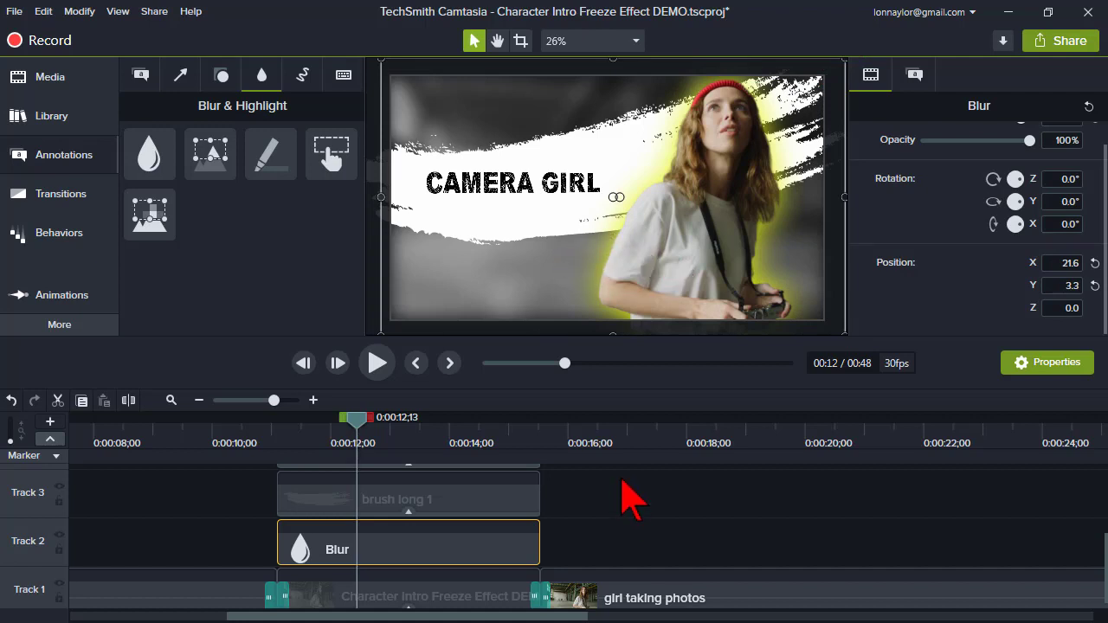
pyautogui.moveTo(594, 337); pyautogui.dragTo(594, 277)
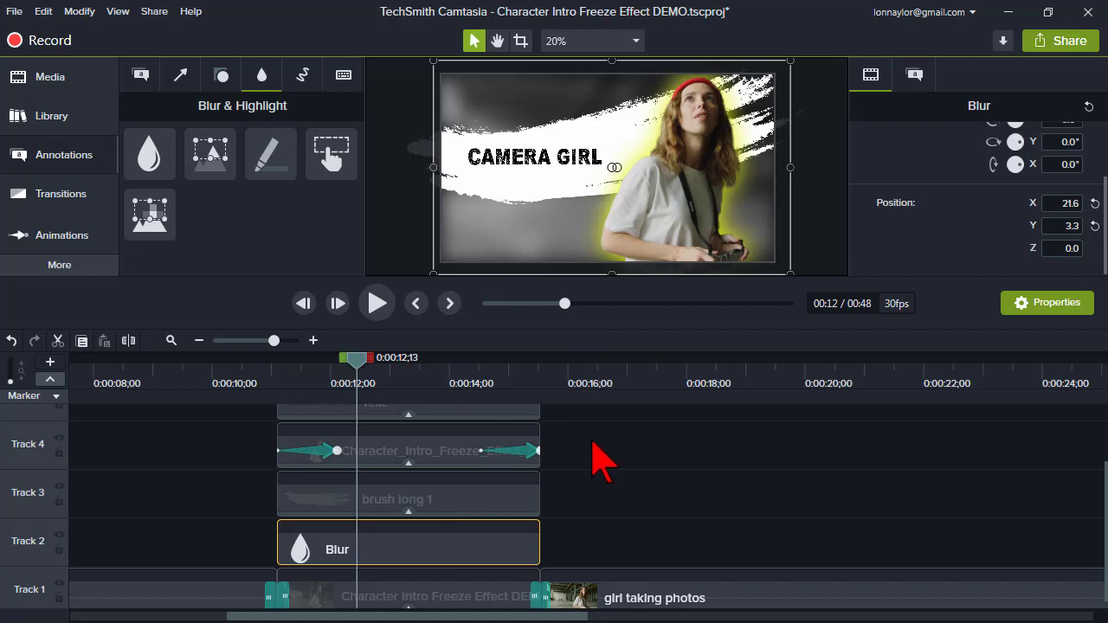
# Move the Blur and brush long 1 clips later to about 0:16–0:20.
pyautogui.click(392, 551)
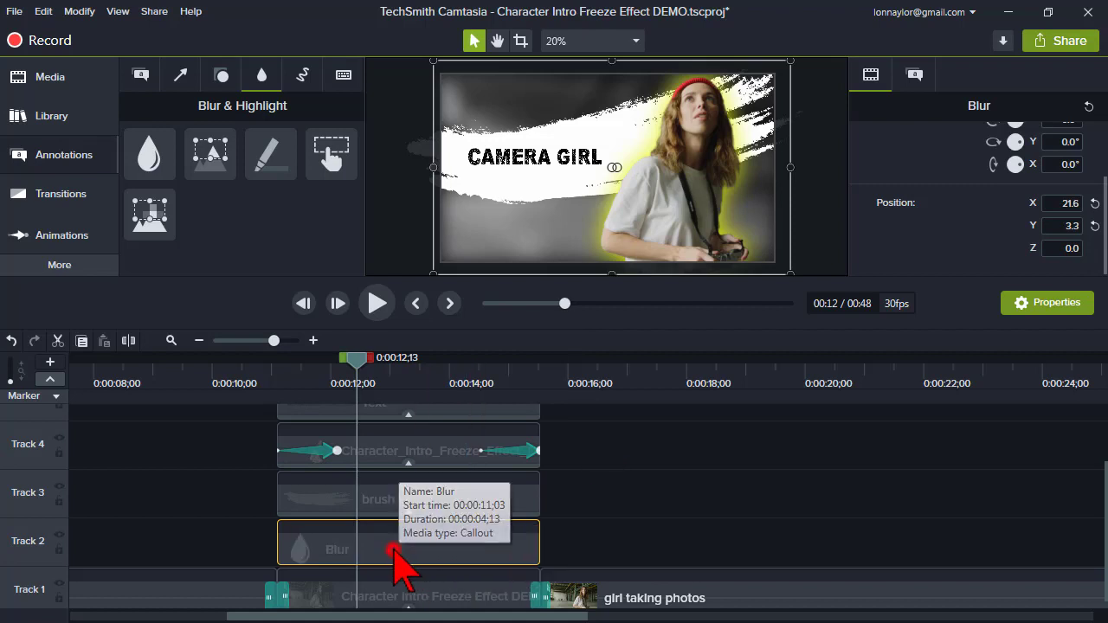
pyautogui.moveTo(392, 551); pyautogui.dragTo(848, 559)
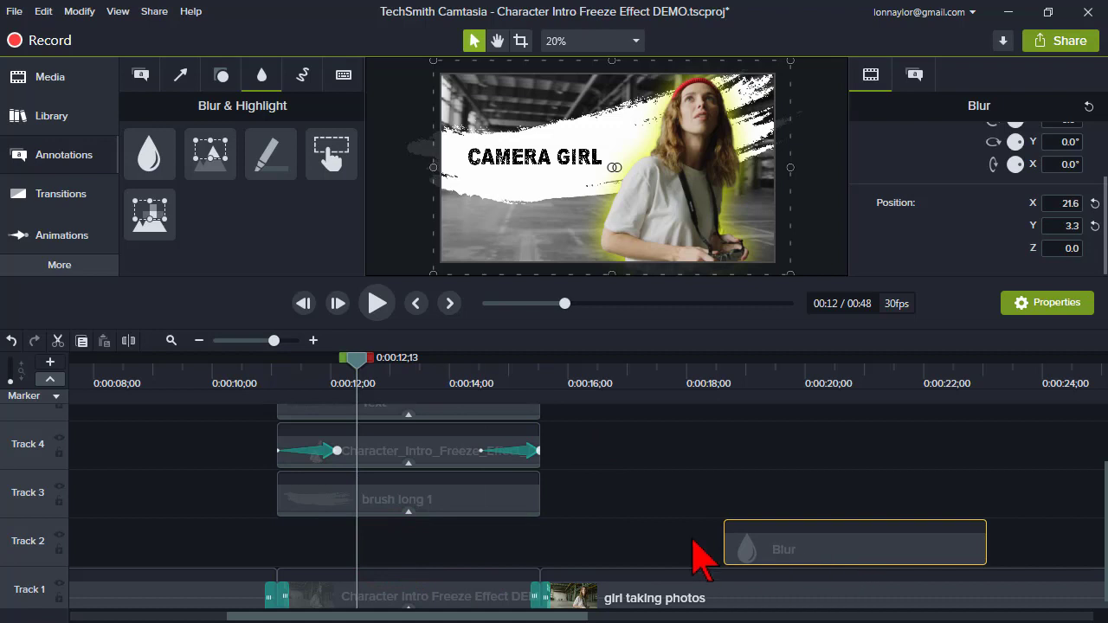
pyautogui.moveTo(452, 497); pyautogui.dragTo(895, 477)
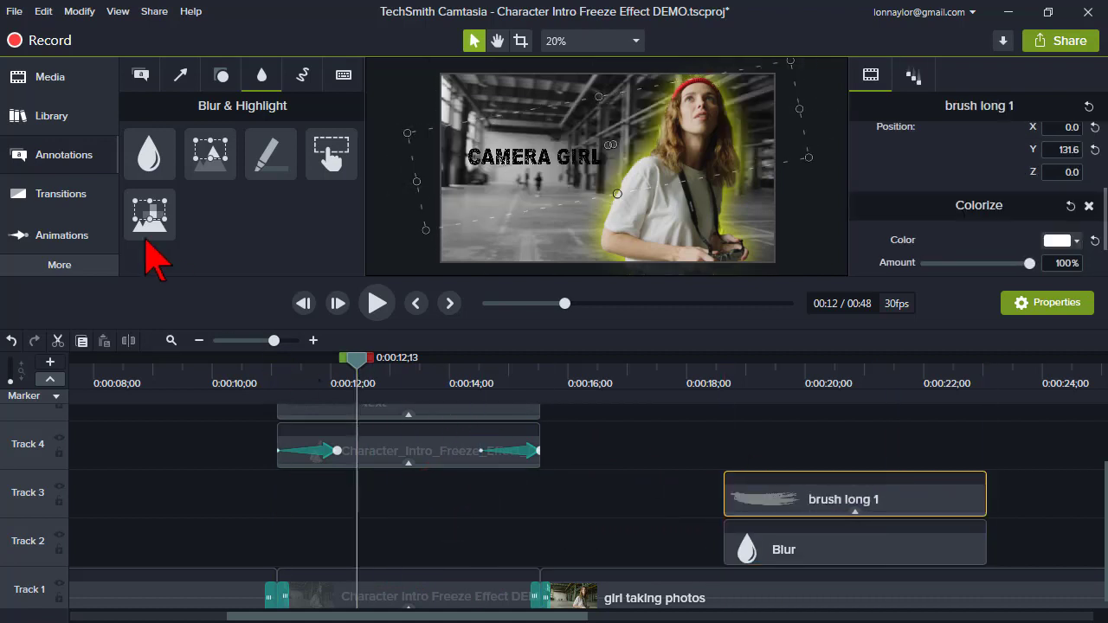
# Add a white Basic callout on Track 2, stretched into a wide bar behind CAMERA GIRL, then preview at 0:19;19.
pyautogui.click(136, 77)
pyautogui.moveTo(264, 241); pyautogui.dragTo(266, 536)
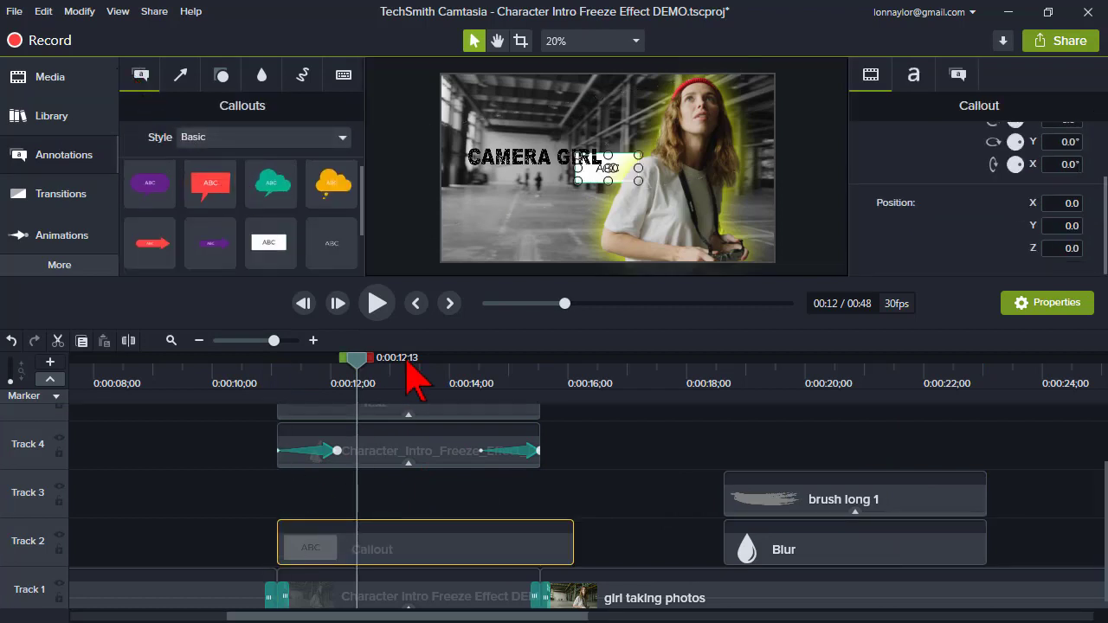
pyautogui.moveTo(579, 167); pyautogui.dragTo(421, 164)
pyautogui.moveTo(641, 170); pyautogui.dragTo(815, 168)
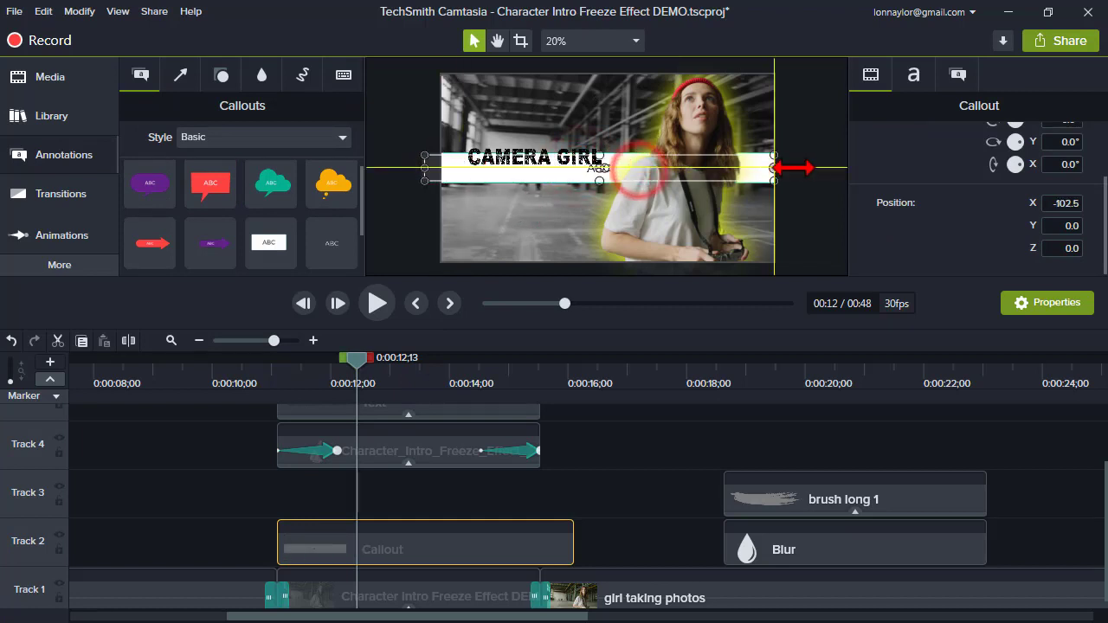
pyautogui.moveTo(620, 156); pyautogui.dragTo(619, 121)
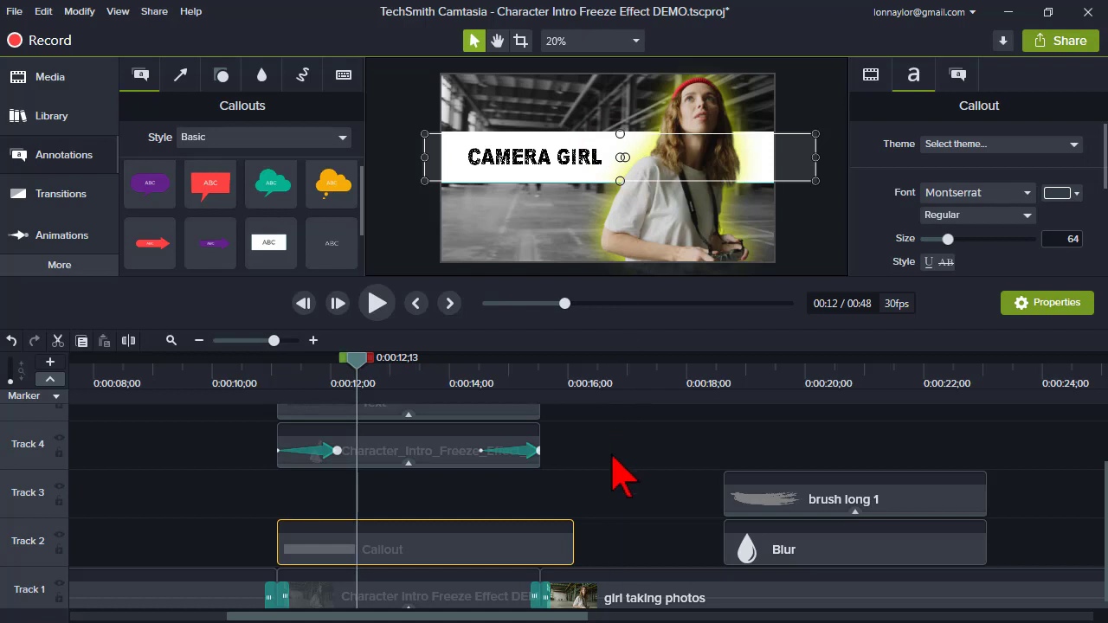
pyautogui.click(611, 459)
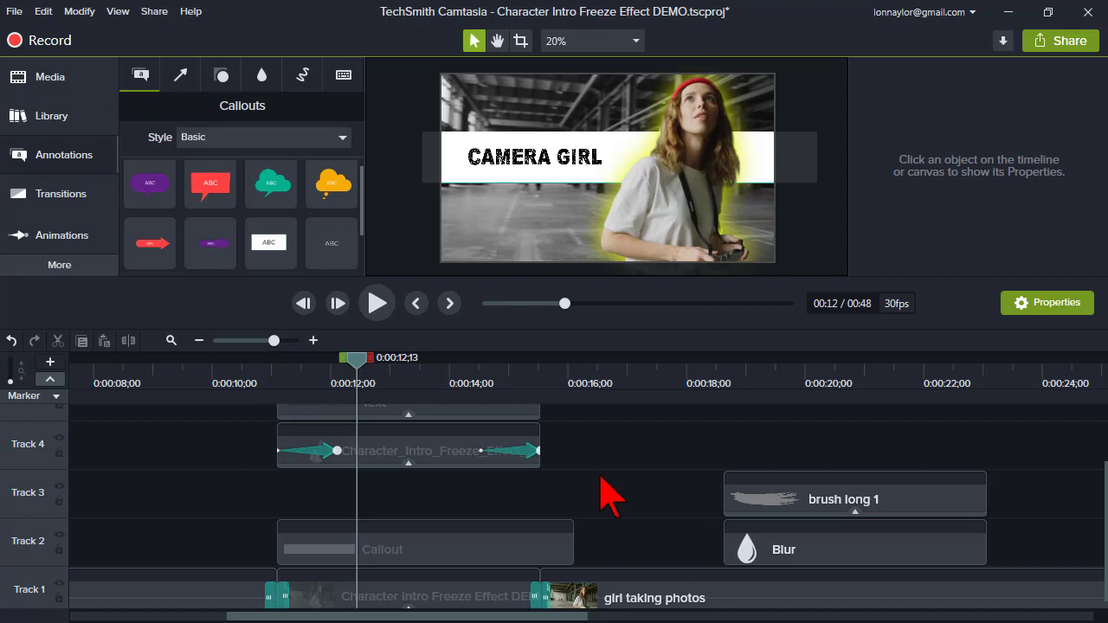
pyautogui.click(755, 492)
pyautogui.click(783, 371)
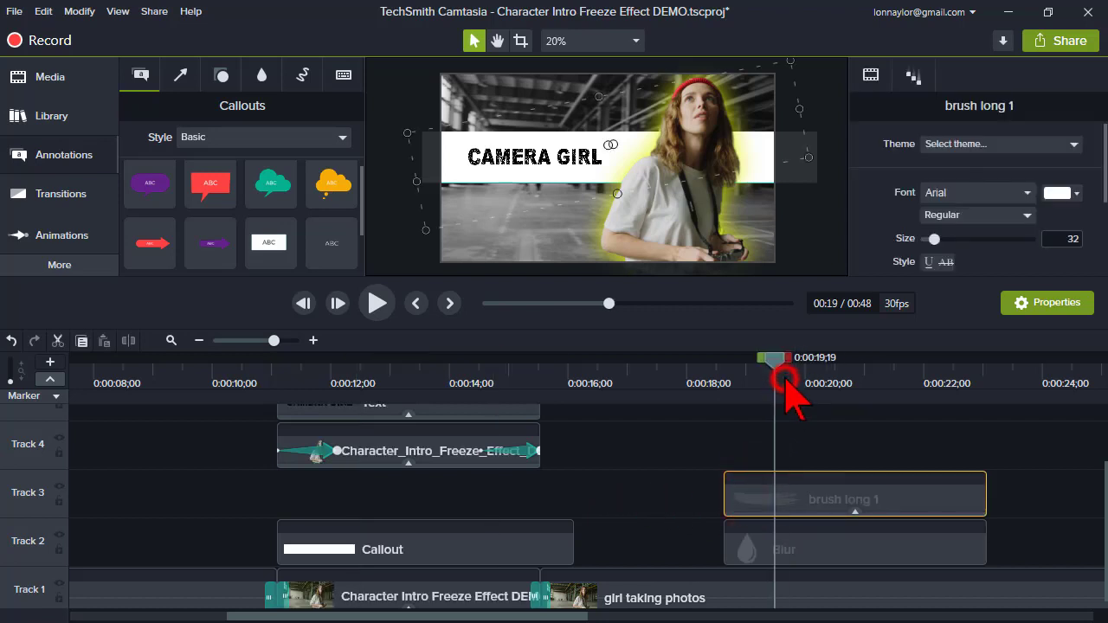